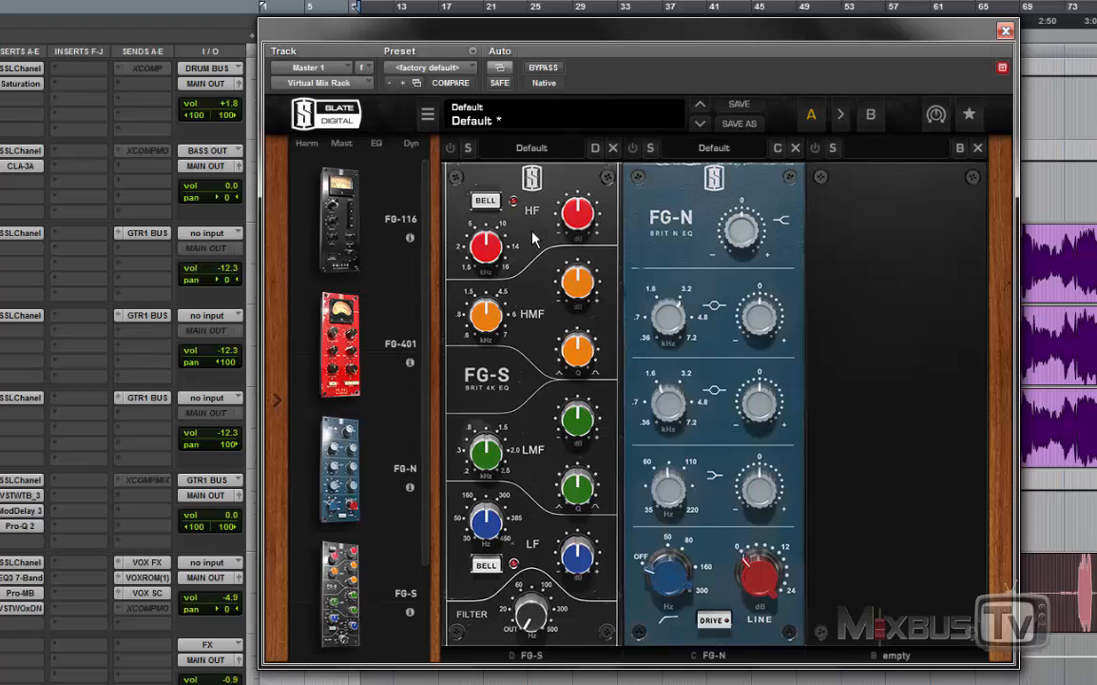
Step: Try the HF and LF bell switches on the FG-S EQ, leaving HF as a shelf, and solo the FG-S module
{"action": "left_click", "coordinate": [485, 201]}
{"action": "left_click", "coordinate": [485, 202]}
{"action": "left_click", "coordinate": [488, 566]}
{"action": "left_click", "coordinate": [468, 150]}
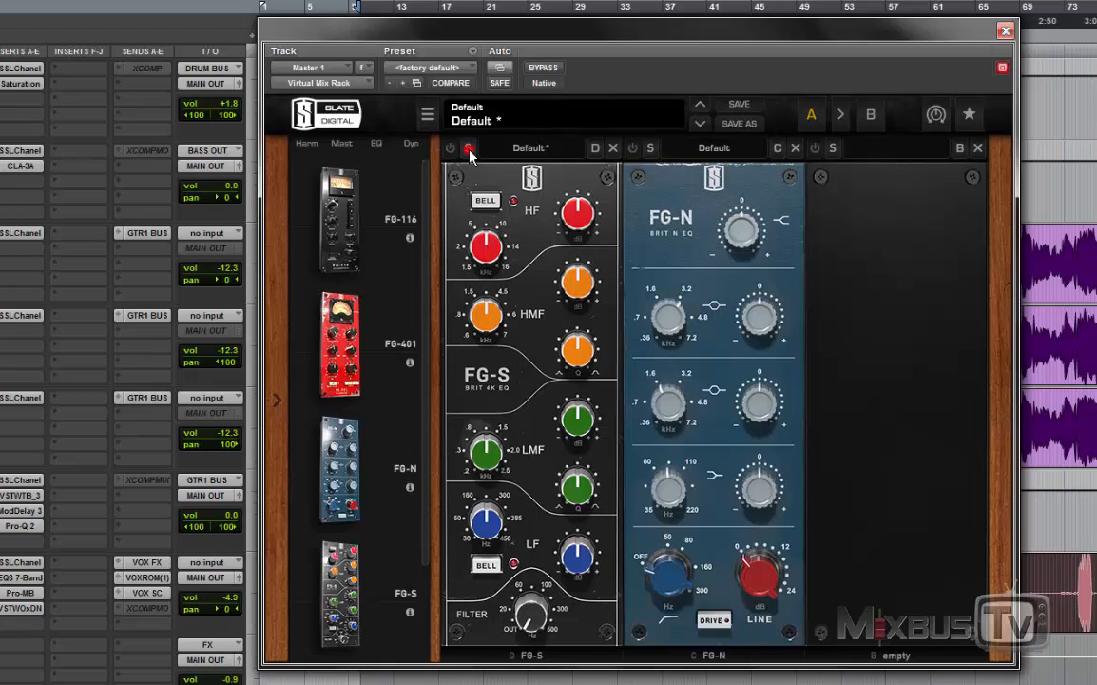
{"action": "left_click", "coordinate": [487, 201]}
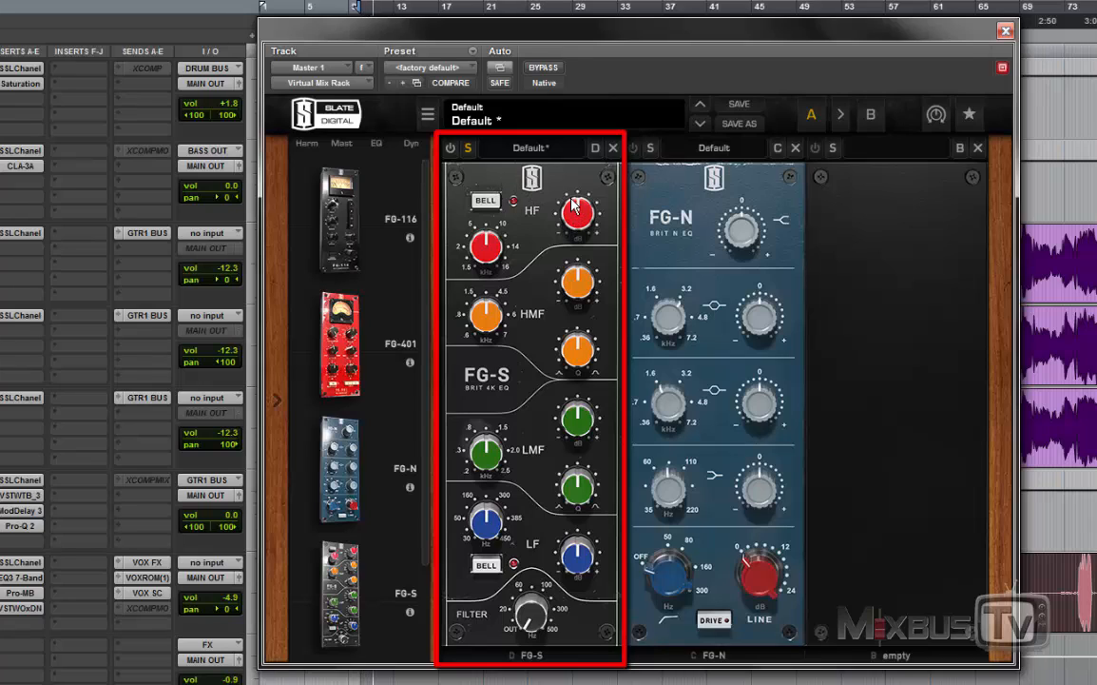
Step: Boost the FG-S HF shelf at 12.1 kHz, compare it with the module bypassed and enabled, and reduce the boost
{"action": "left_click_drag", "start_coordinate": [494, 241], "coordinate": [496, 213]}
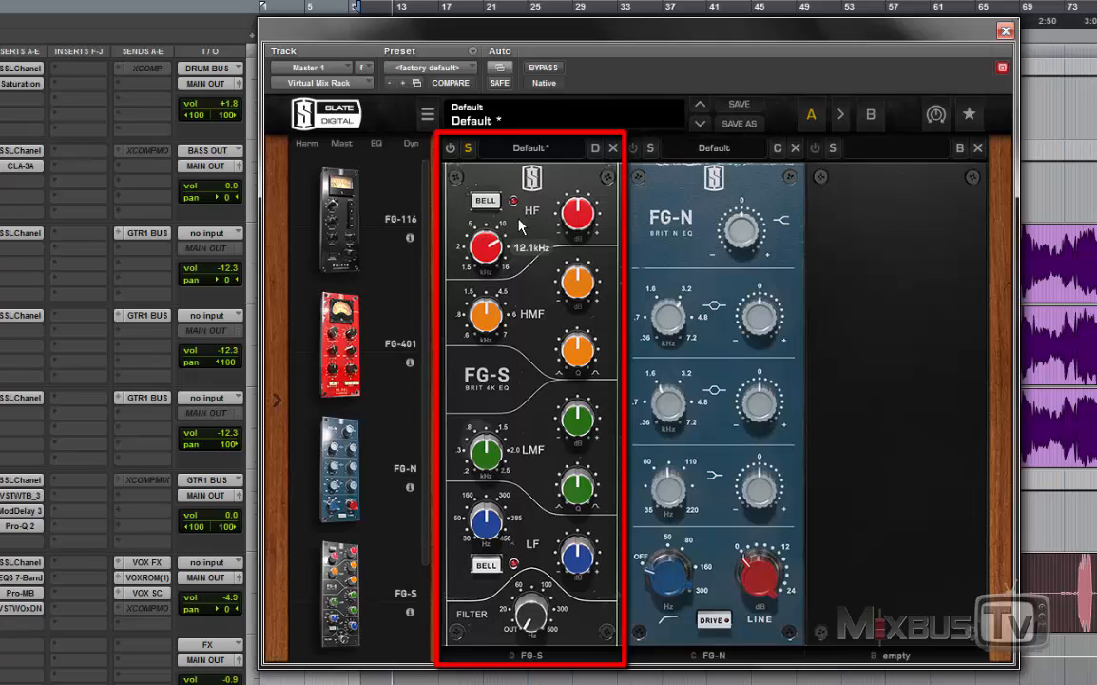
{"action": "left_click_drag", "start_coordinate": [565, 224], "coordinate": [561, 148]}
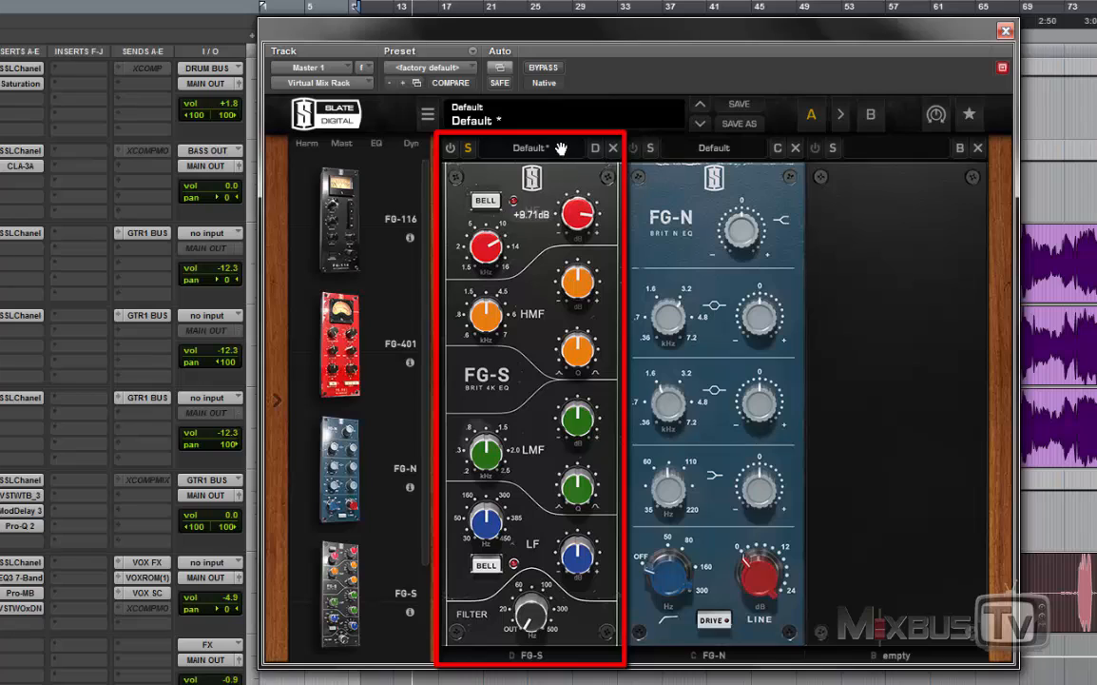
{"action": "left_click", "coordinate": [451, 151]}
{"action": "left_click", "coordinate": [451, 151]}
{"action": "left_click_drag", "start_coordinate": [571, 221], "coordinate": [567, 246]}
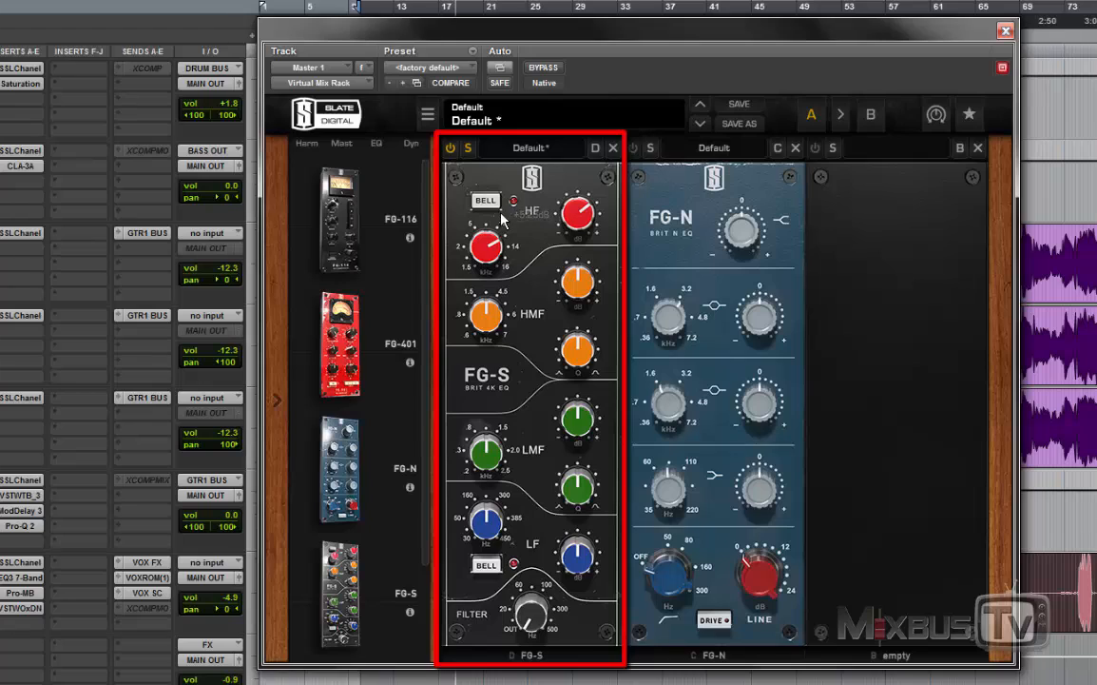
Step: Audition the HF shelf at 16 kHz with a 2.01 dB boost and at 1.50 kHz with a 6.73 dB boost
{"action": "left_click_drag", "start_coordinate": [485, 254], "coordinate": [485, 159]}
{"action": "left_click_drag", "start_coordinate": [572, 213], "coordinate": [576, 299]}
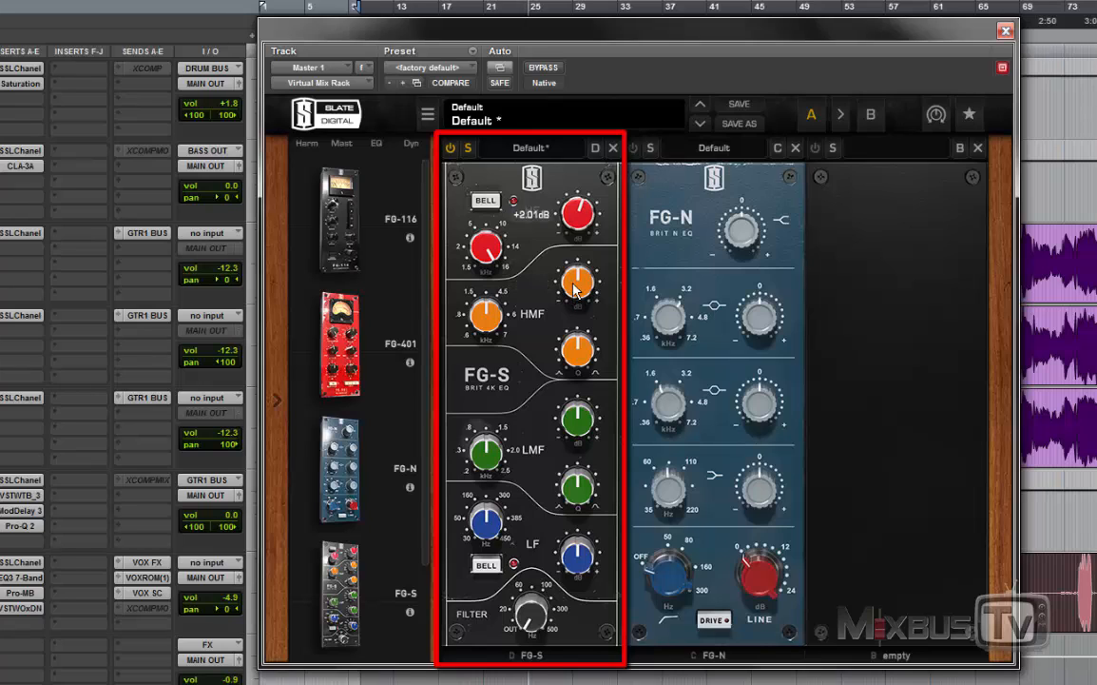
{"action": "left_click_drag", "start_coordinate": [570, 235], "coordinate": [574, 231]}
{"action": "left_click_drag", "start_coordinate": [473, 241], "coordinate": [474, 474]}
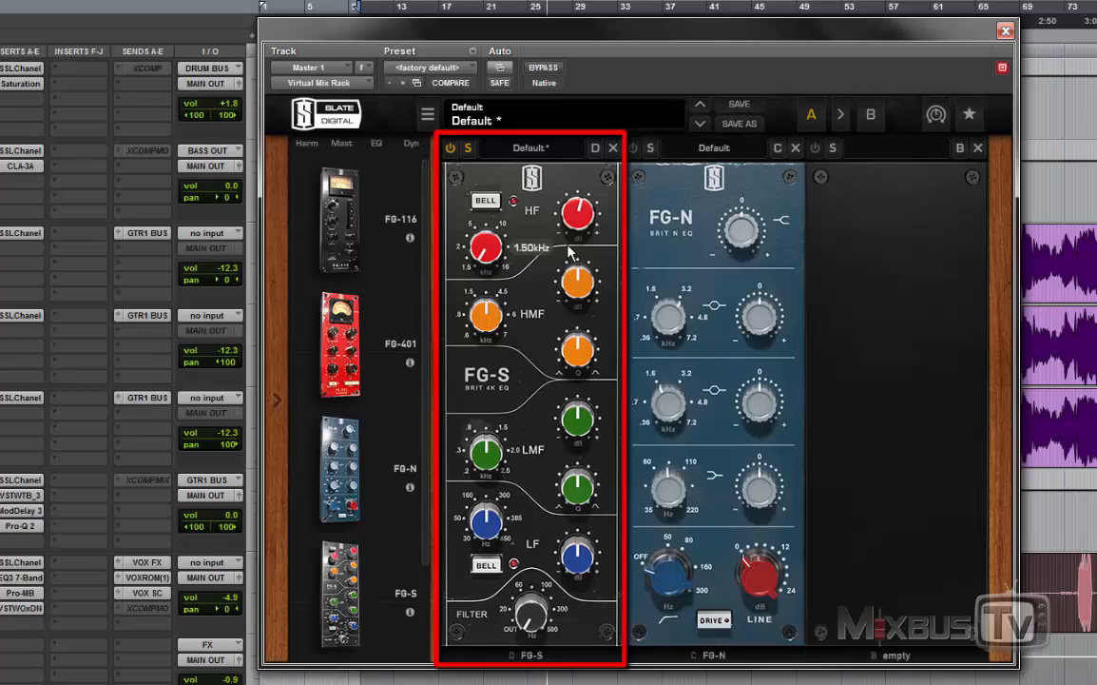
{"action": "left_click_drag", "start_coordinate": [574, 226], "coordinate": [576, 194]}
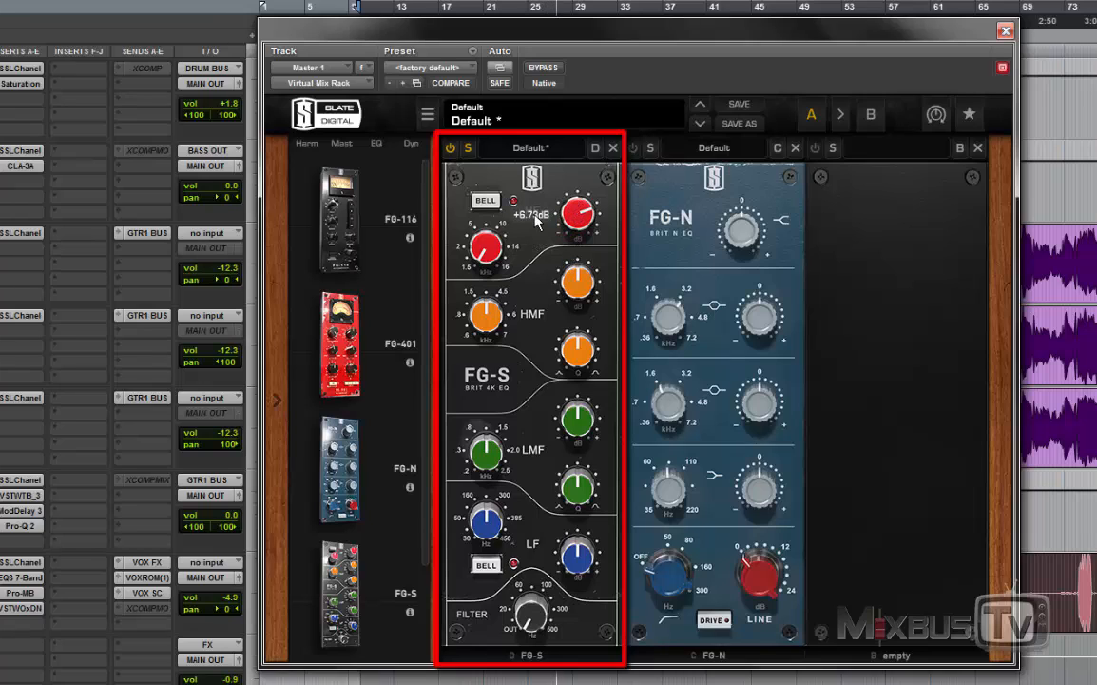
Step: Raise the HF shelf frequency toward 5 kHz and bring its gain back down to flat
{"action": "left_click_drag", "start_coordinate": [475, 257], "coordinate": [491, 203]}
{"action": "left_click_drag", "start_coordinate": [575, 211], "coordinate": [500, 243]}
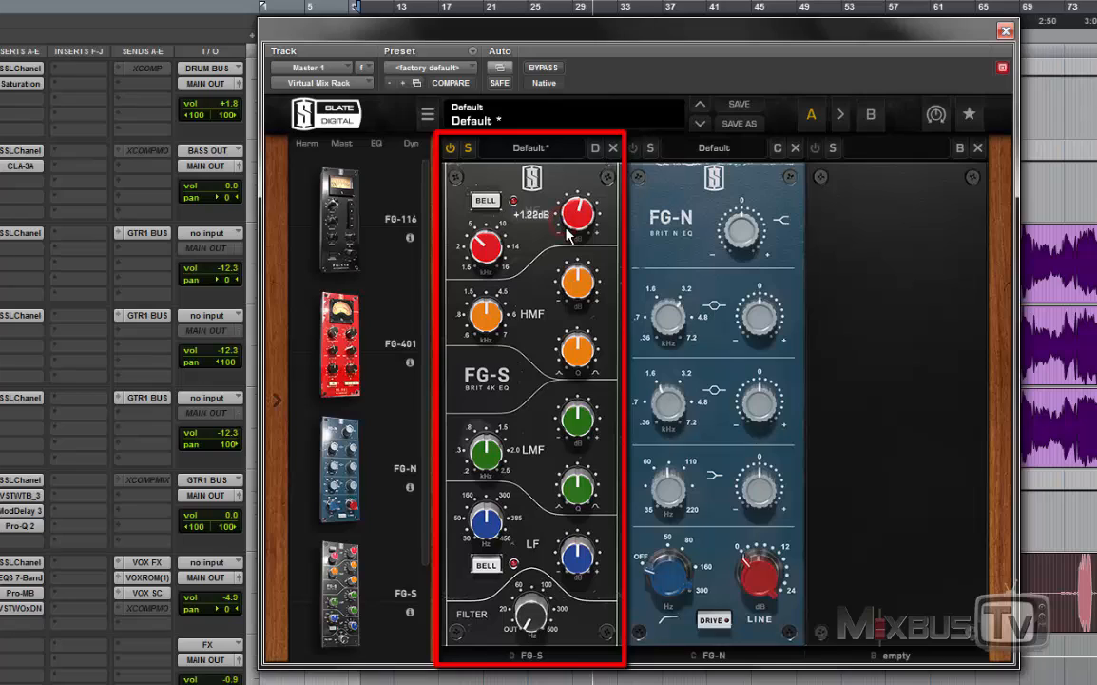
{"action": "left_click_drag", "start_coordinate": [567, 228], "coordinate": [567, 222]}
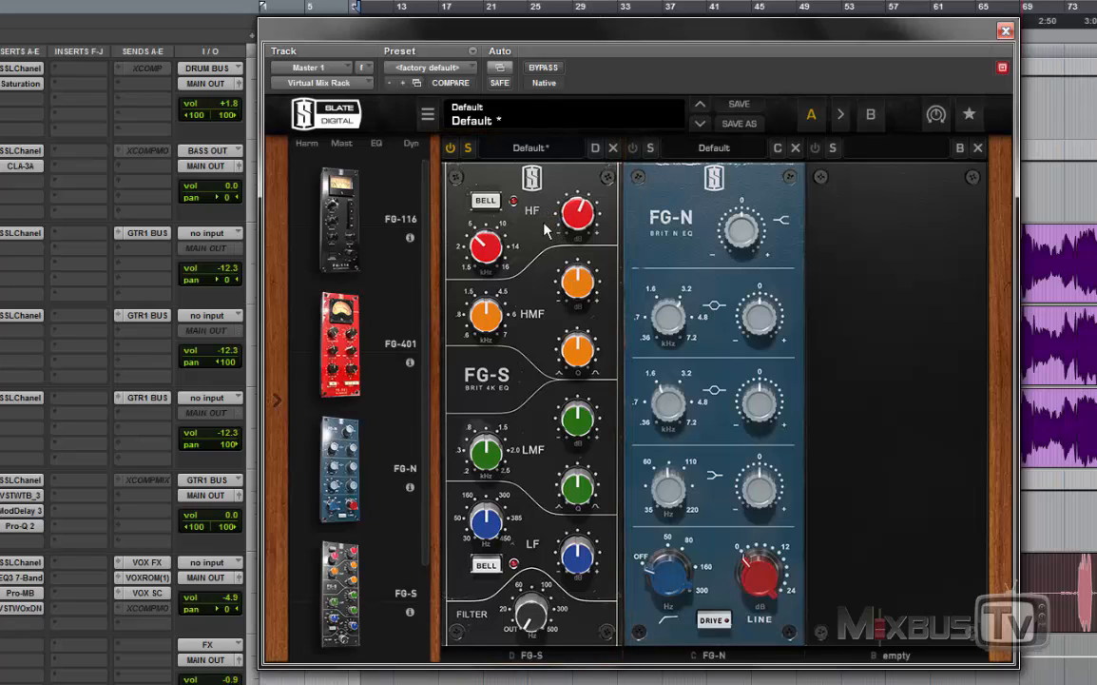
{"action": "left_click_drag", "start_coordinate": [566, 216], "coordinate": [567, 229]}
Step: Switch the HF band to bell mode and set it to +6.82 dB at 12.1 kHz
{"action": "left_click", "coordinate": [487, 202]}
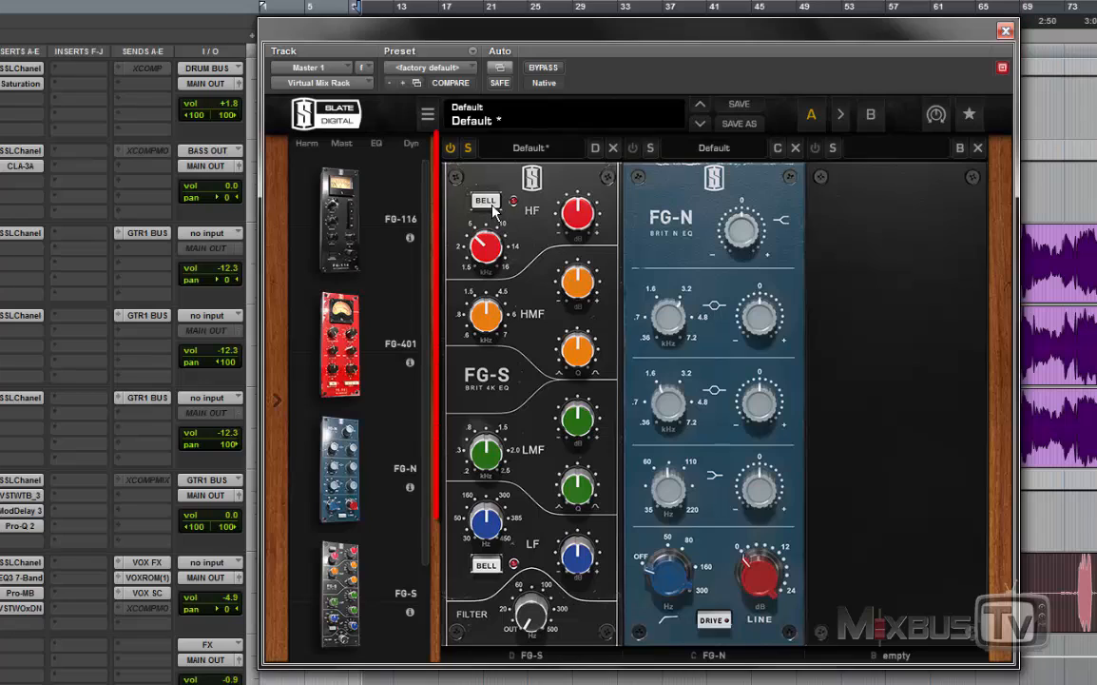
{"action": "left_click", "coordinate": [491, 204]}
{"action": "left_click_drag", "start_coordinate": [581, 219], "coordinate": [572, 169]}
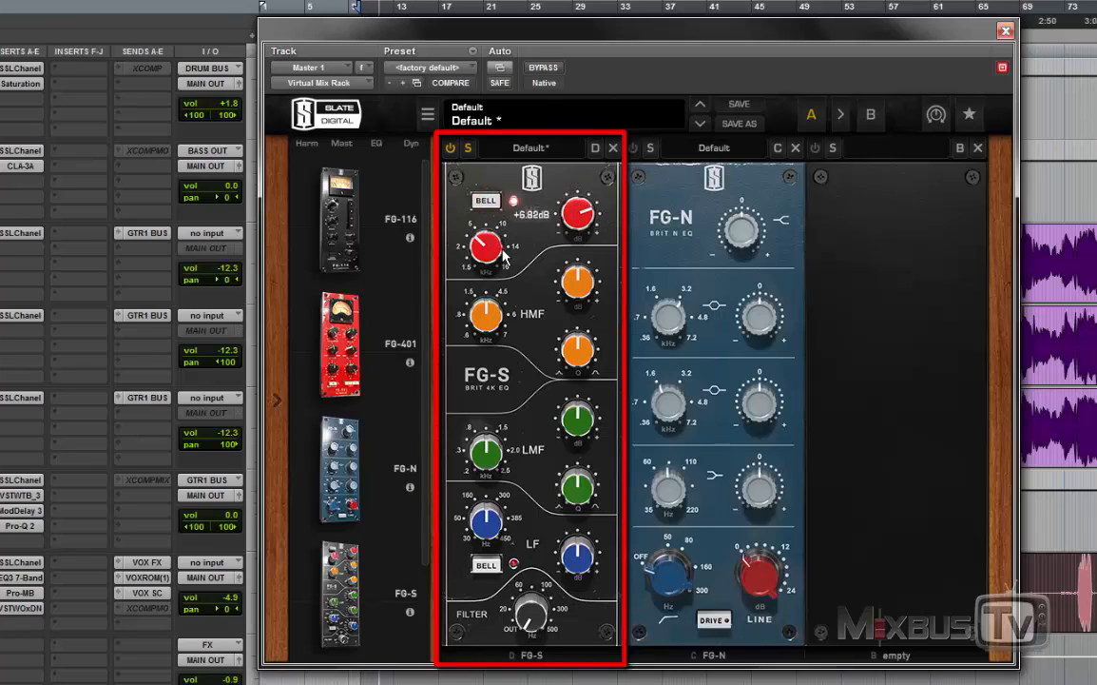
{"action": "left_click_drag", "start_coordinate": [502, 252], "coordinate": [509, 188]}
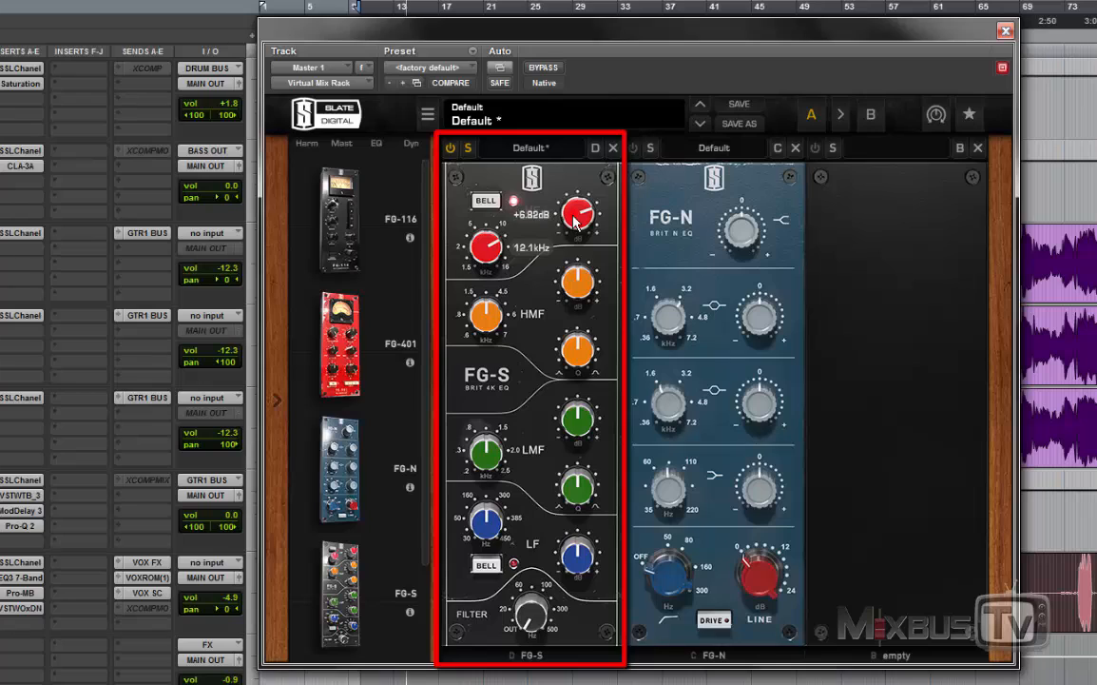
Step: Sweep the HF bell down through 2.36 kHz to its lowest frequency while varying and increasing the boost
{"action": "left_click_drag", "start_coordinate": [572, 215], "coordinate": [570, 229]}
{"action": "left_click_drag", "start_coordinate": [491, 242], "coordinate": [489, 336]}
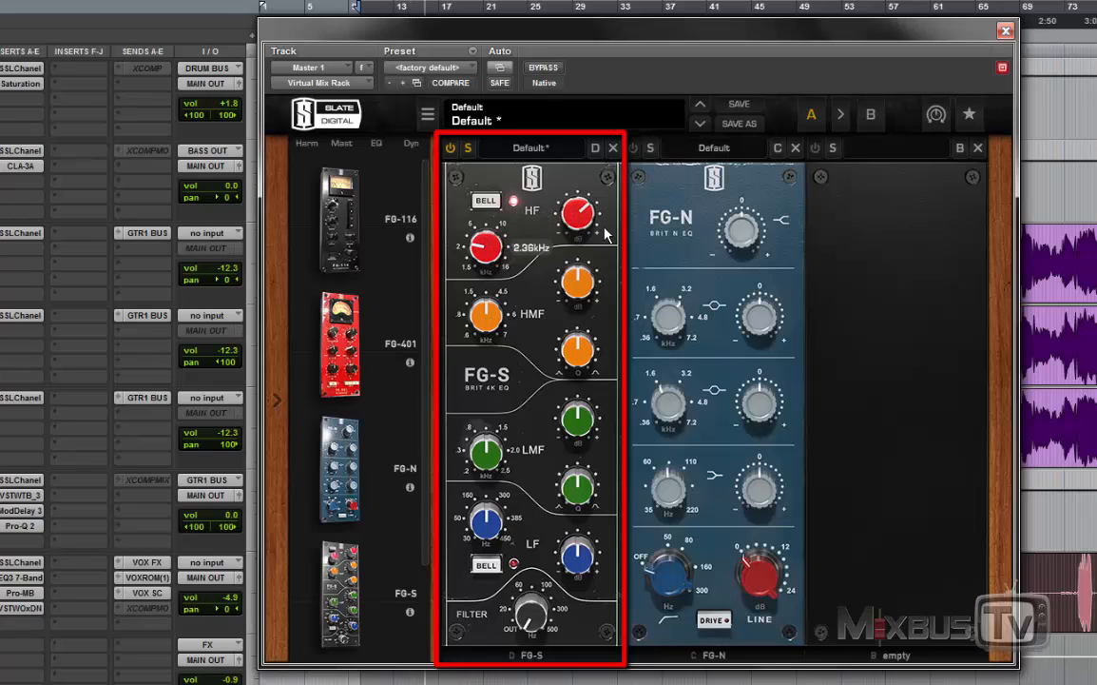
{"action": "left_click_drag", "start_coordinate": [605, 212], "coordinate": [597, 168]}
{"action": "left_click_drag", "start_coordinate": [493, 244], "coordinate": [492, 267]}
{"action": "mouse_move", "coordinate": [576, 215]}
{"action": "left_mouse_down"}
{"action": "mouse_move", "coordinate": [574, 183]}
{"action": "mouse_move", "coordinate": [573, 200]}
{"action": "left_mouse_up"}
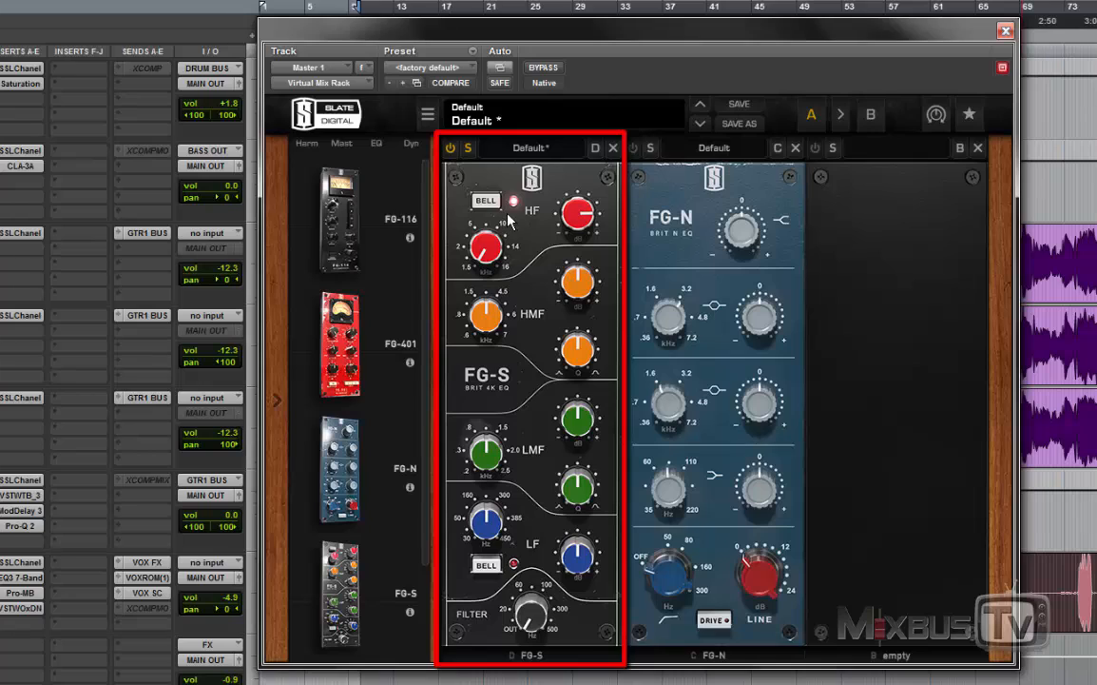
Step: Set the HF bell frequency to 16.0 kHz and return its gain to flat
{"action": "left_click_drag", "start_coordinate": [483, 252], "coordinate": [495, 80]}
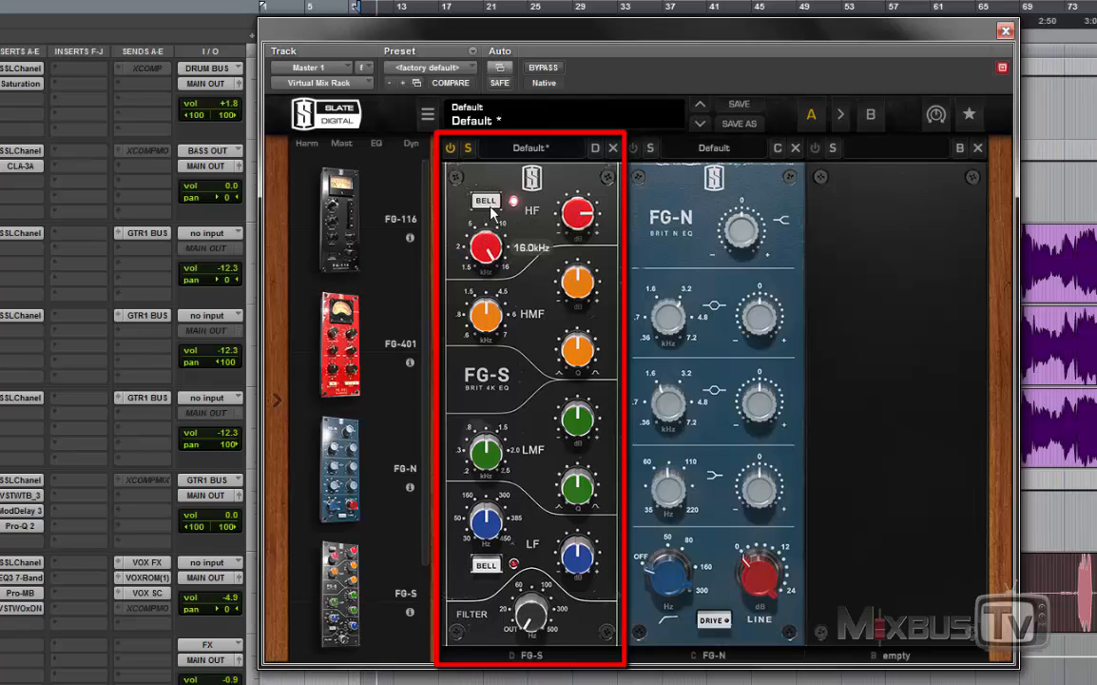
{"action": "left_click_drag", "start_coordinate": [566, 215], "coordinate": [566, 258]}
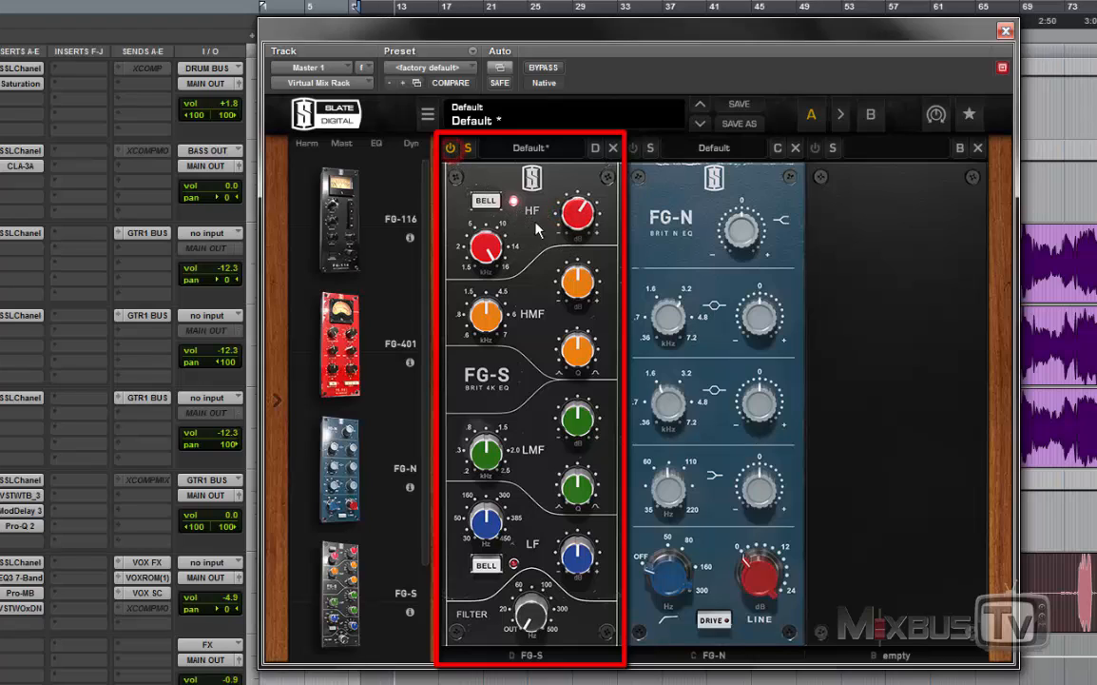
{"action": "mouse_move", "coordinate": [575, 217]}
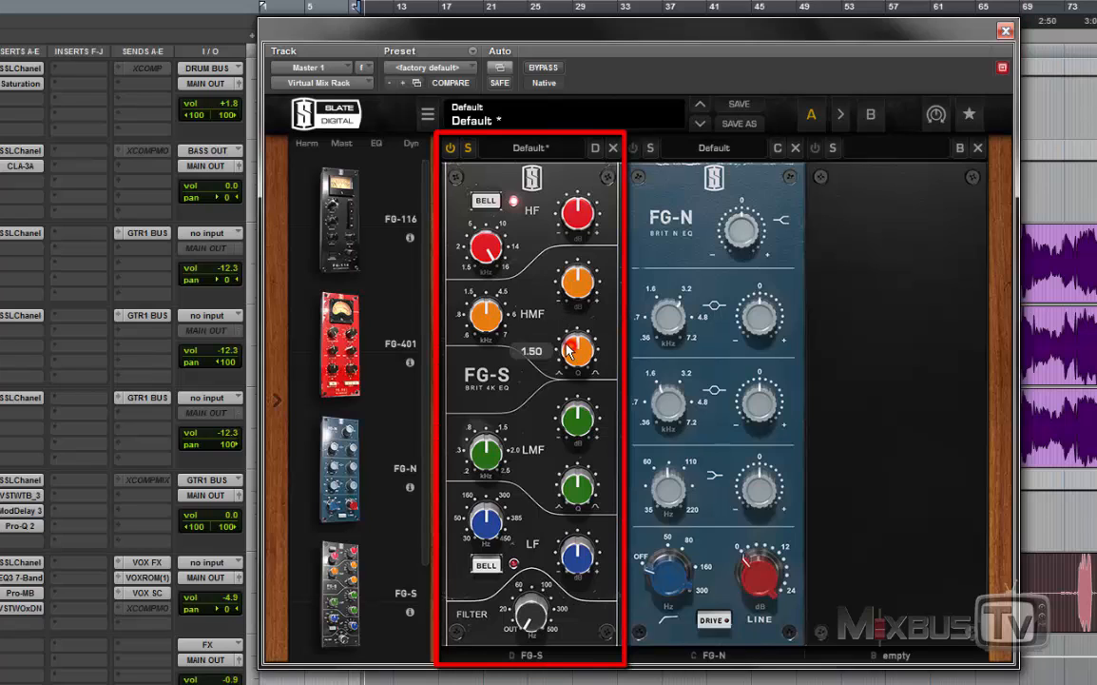
Step: Raise the HMF frequency above 4.5 kHz, boost the band by 6.30 dB and turn up its Q
{"action": "left_click_drag", "start_coordinate": [493, 322], "coordinate": [497, 285]}
{"action": "left_click_drag", "start_coordinate": [568, 290], "coordinate": [571, 247]}
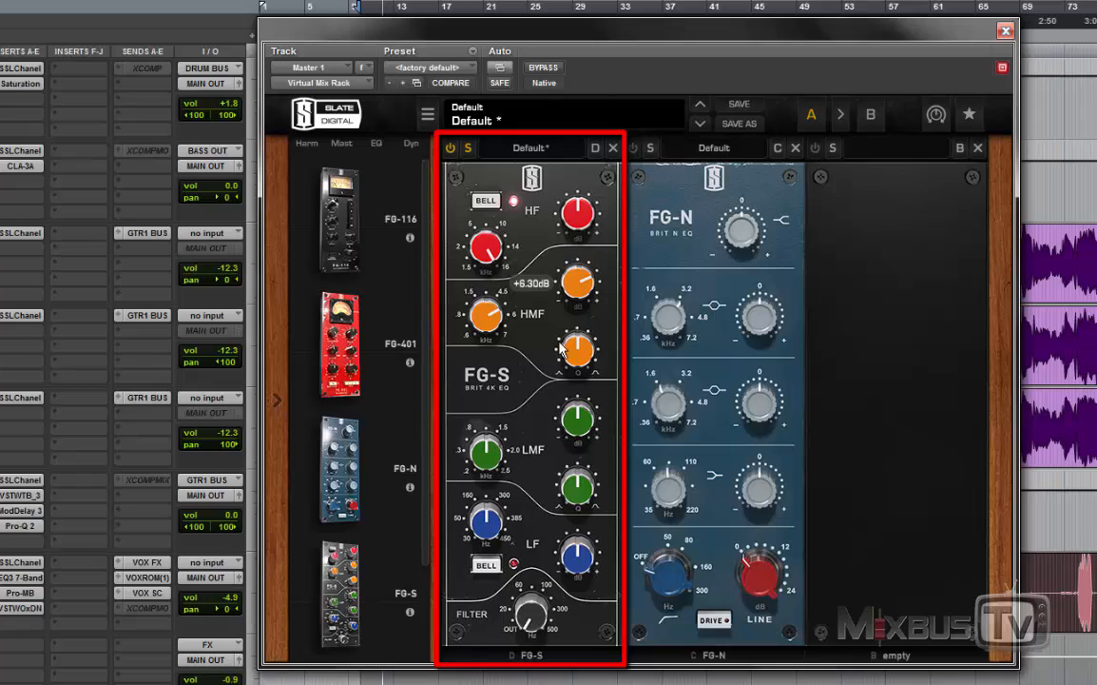
{"action": "left_click_drag", "start_coordinate": [566, 351], "coordinate": [568, 282]}
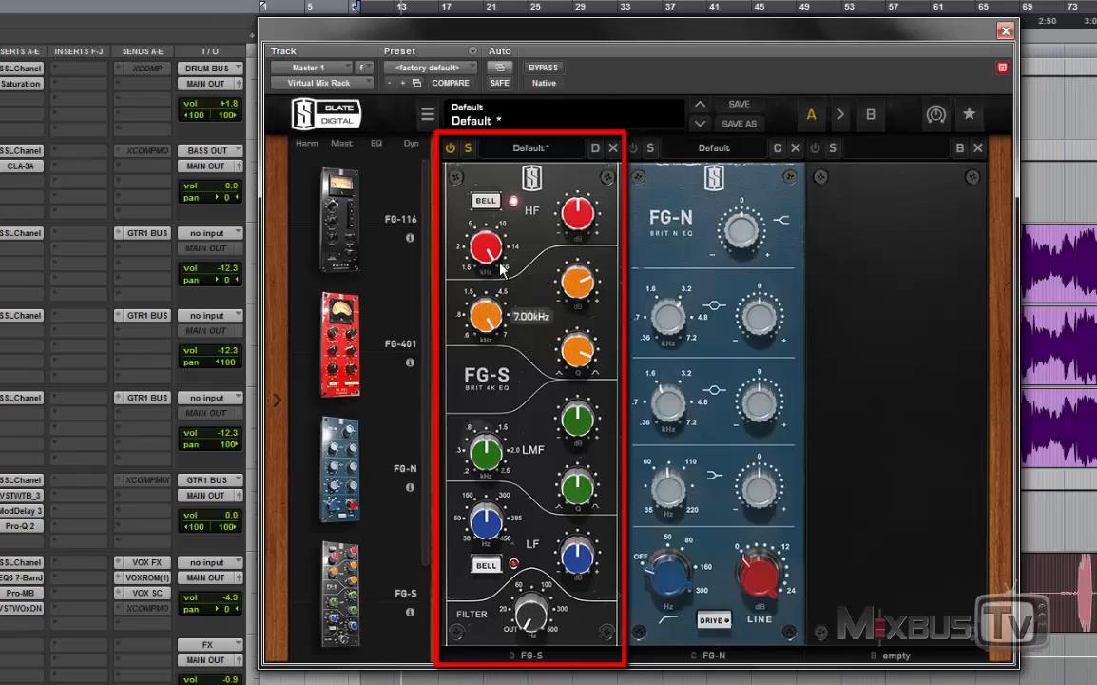
Step: Sweep the HMF band from 7.00 kHz down to 808 Hz, turn its boost into a cut and set Q to 2.14
{"action": "left_click_drag", "start_coordinate": [493, 312], "coordinate": [514, 425]}
{"action": "left_click_drag", "start_coordinate": [574, 302], "coordinate": [574, 289]}
{"action": "mouse_move", "coordinate": [498, 318]}
{"action": "left_mouse_down"}
{"action": "mouse_move", "coordinate": [498, 343]}
{"action": "mouse_move", "coordinate": [497, 325]}
{"action": "left_mouse_up"}
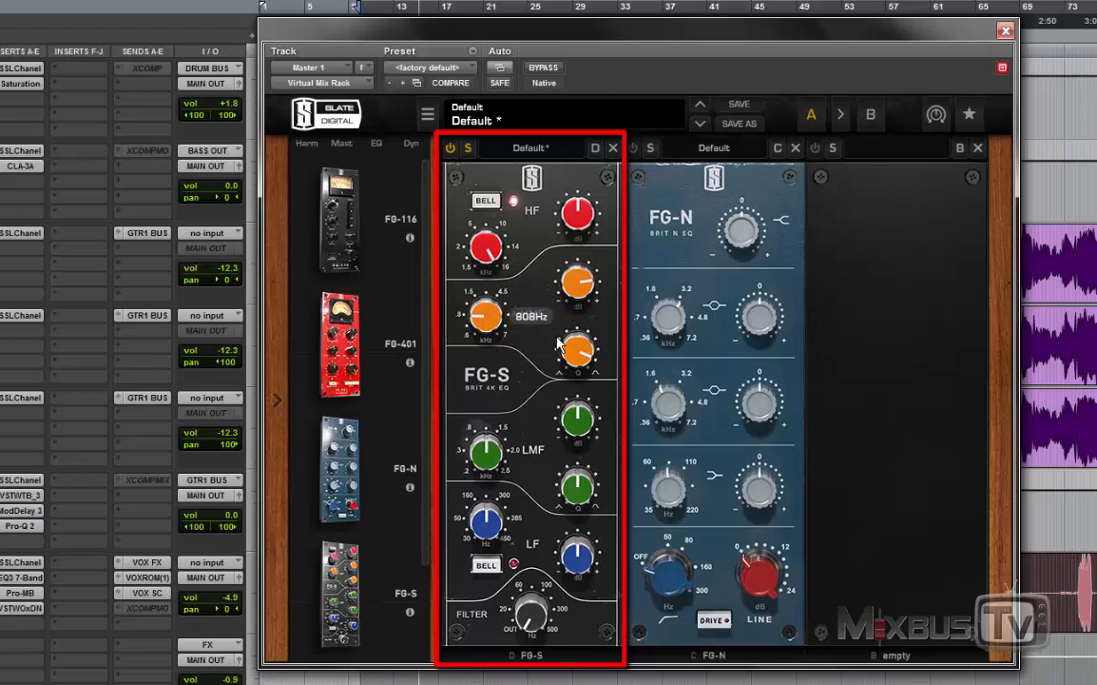
{"action": "left_click_drag", "start_coordinate": [569, 345], "coordinate": [568, 353]}
{"action": "left_click_drag", "start_coordinate": [571, 293], "coordinate": [570, 365]}
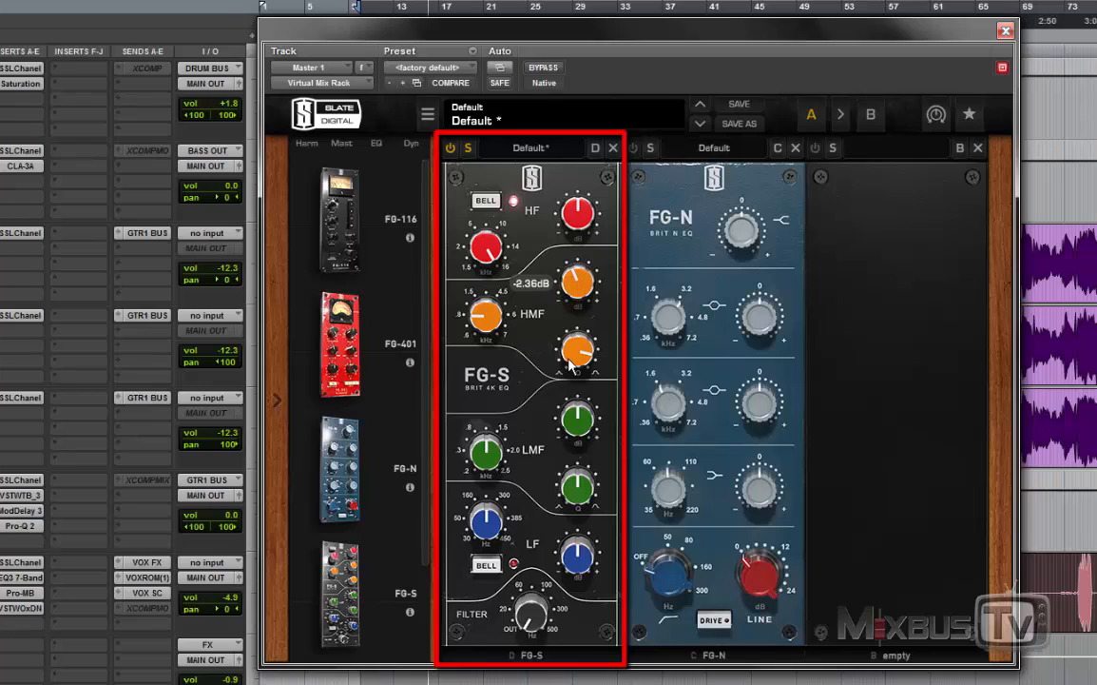
{"action": "left_click_drag", "start_coordinate": [569, 296], "coordinate": [603, 515]}
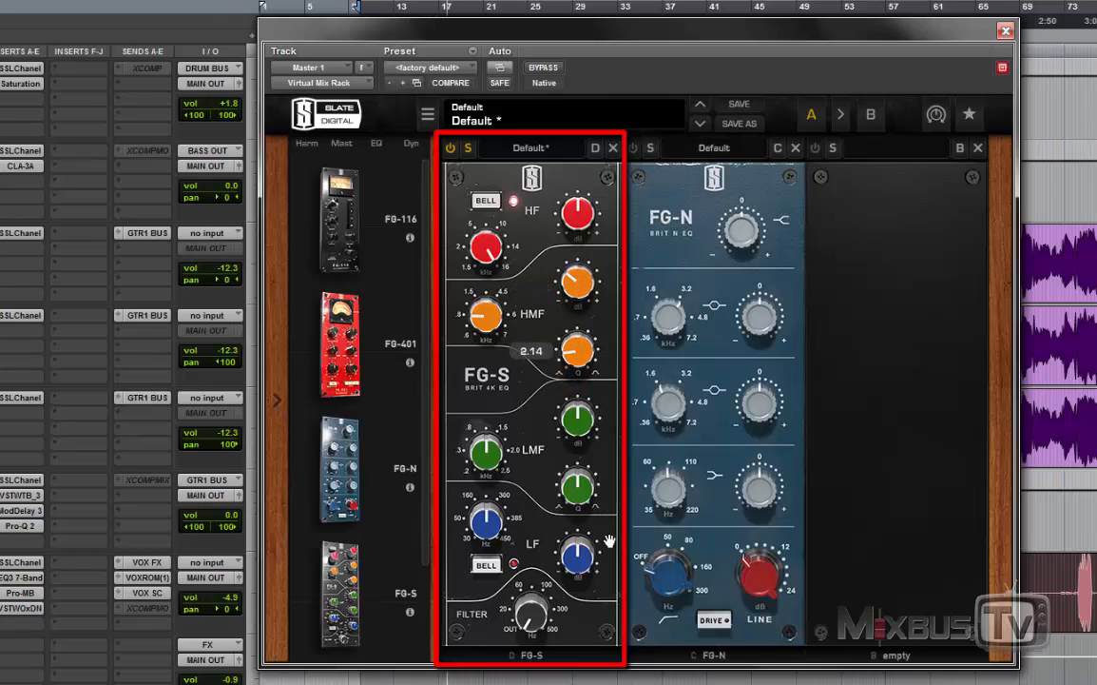
Step: Audition an HF bell boost around 12.8 kHz, return the gain to flat and lower the frequency to 10.5 kHz
{"action": "left_click_drag", "start_coordinate": [573, 222], "coordinate": [570, 178]}
{"action": "left_click_drag", "start_coordinate": [485, 253], "coordinate": [483, 303]}
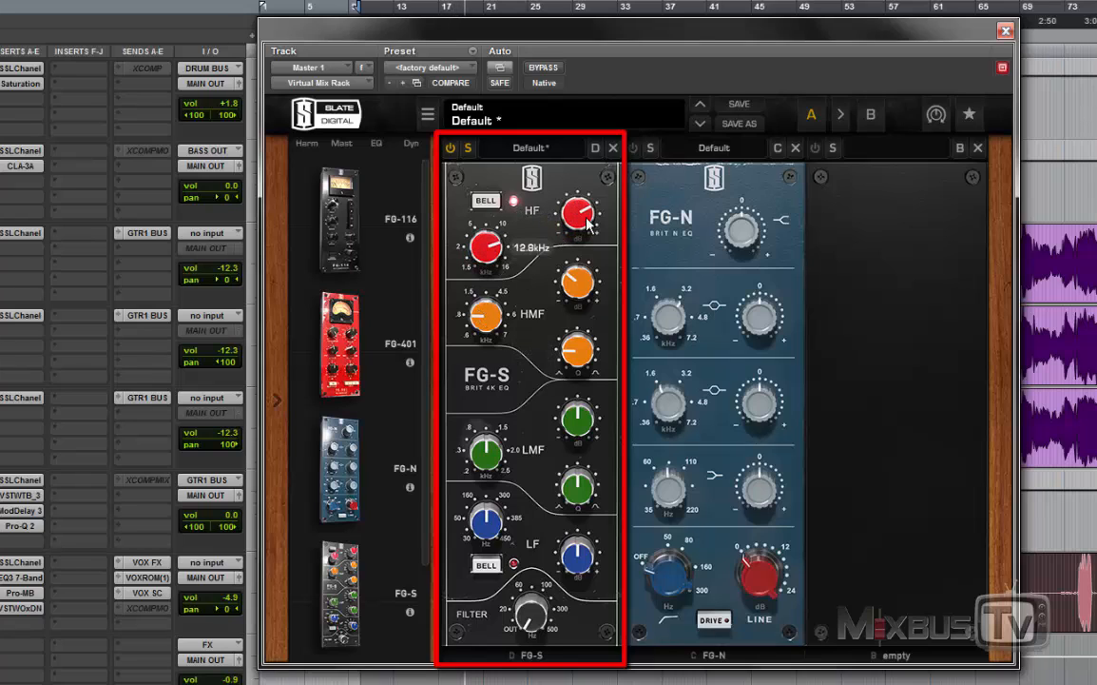
{"action": "left_click_drag", "start_coordinate": [582, 217], "coordinate": [575, 254]}
{"action": "left_click_drag", "start_coordinate": [493, 246], "coordinate": [496, 258]}
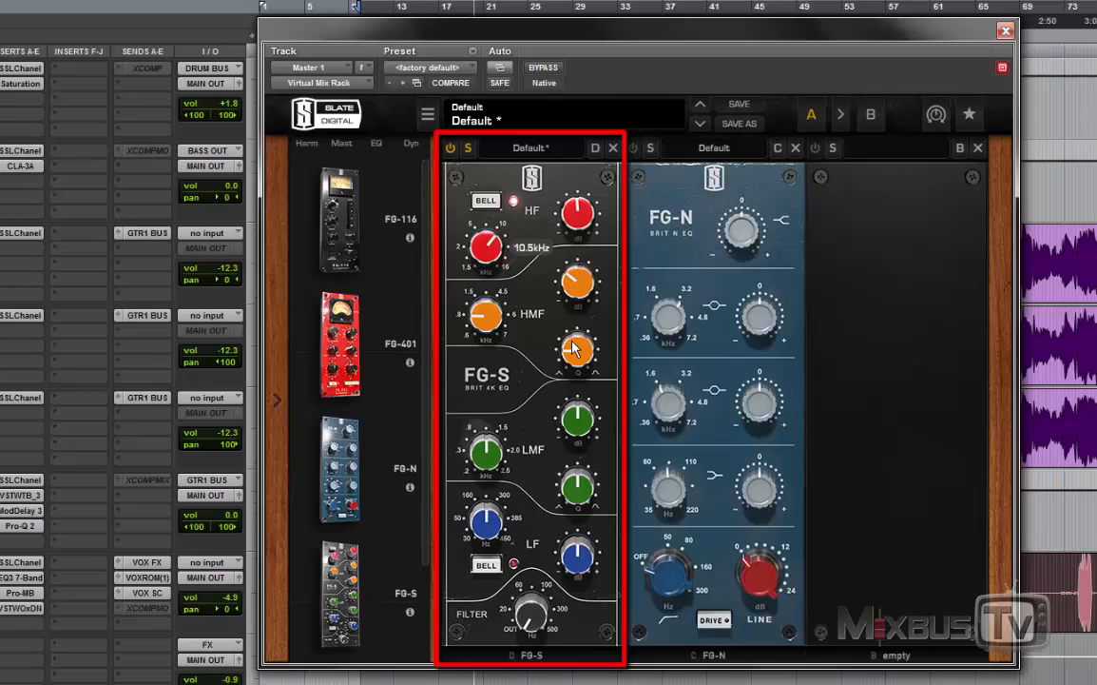
Step: Set HF to +1.18 dB at 1.94 kHz and HMF to -0.79 dB, comparing against the bypassed FG-S along the way
{"action": "left_click_drag", "start_coordinate": [577, 278], "coordinate": [577, 286]}
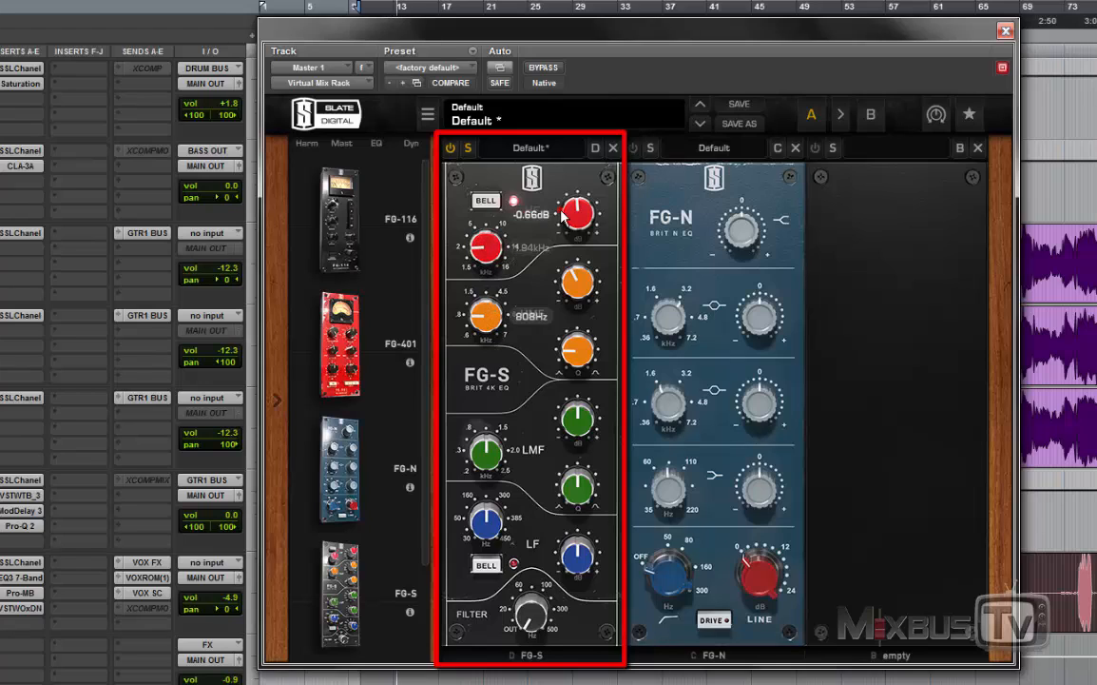
{"action": "left_click_drag", "start_coordinate": [562, 211], "coordinate": [461, 169]}
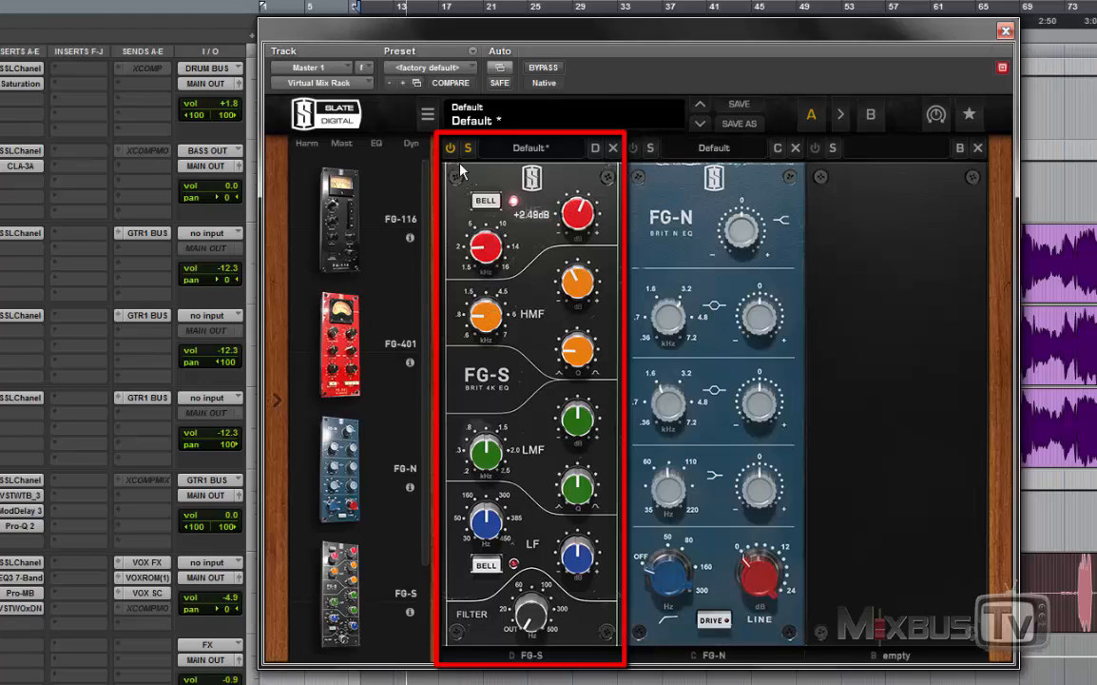
{"action": "left_click", "coordinate": [450, 148]}
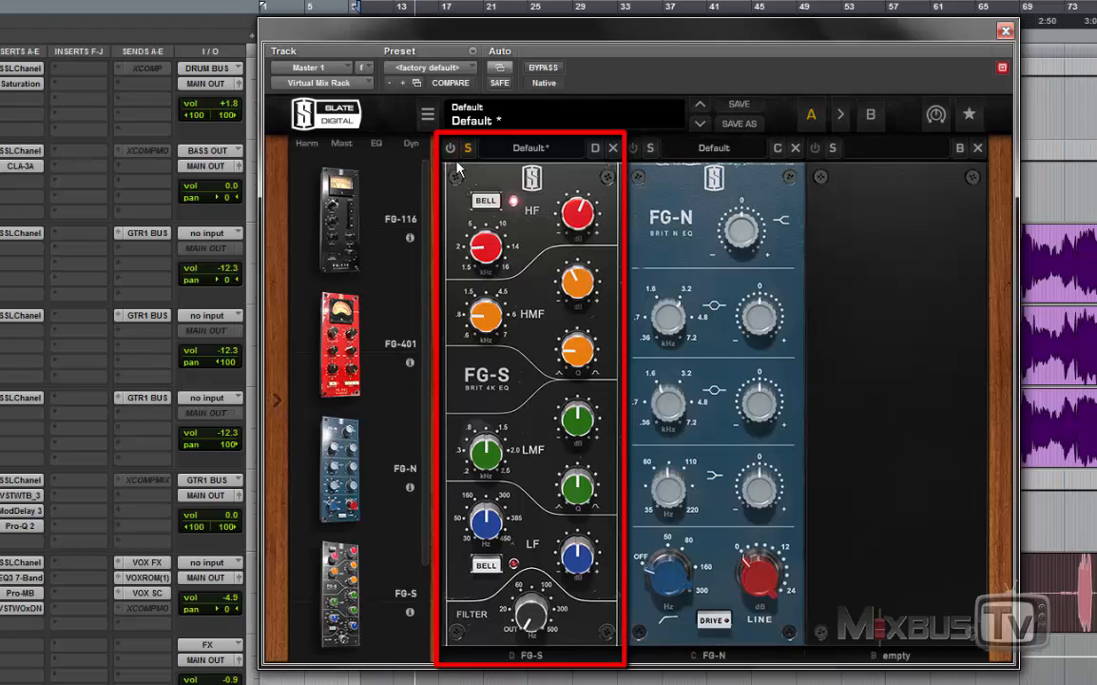
{"action": "left_click", "coordinate": [451, 150]}
{"action": "left_click_drag", "start_coordinate": [577, 216], "coordinate": [571, 179]}
{"action": "left_click_drag", "start_coordinate": [578, 217], "coordinate": [575, 271]}
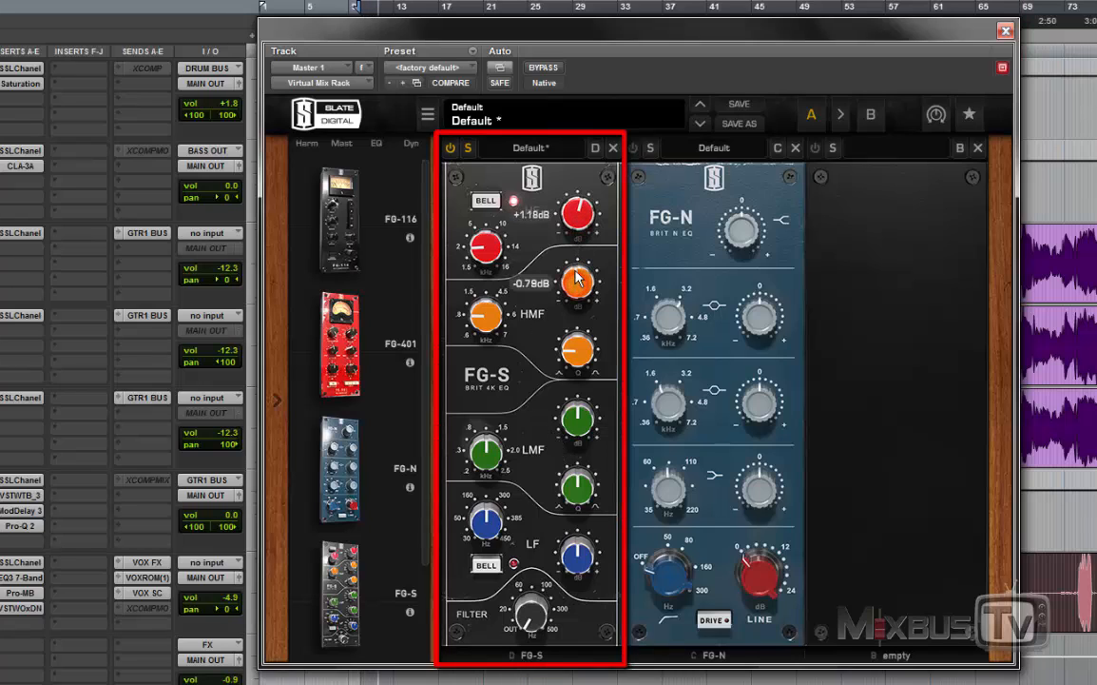
Step: Lower the LMF frequency to around 0.3 kHz with a Q of 1.95 and swing its gain from a boost to a cut
{"action": "left_click_drag", "start_coordinate": [579, 420], "coordinate": [579, 461]}
{"action": "left_click_drag", "start_coordinate": [491, 452], "coordinate": [574, 586]}
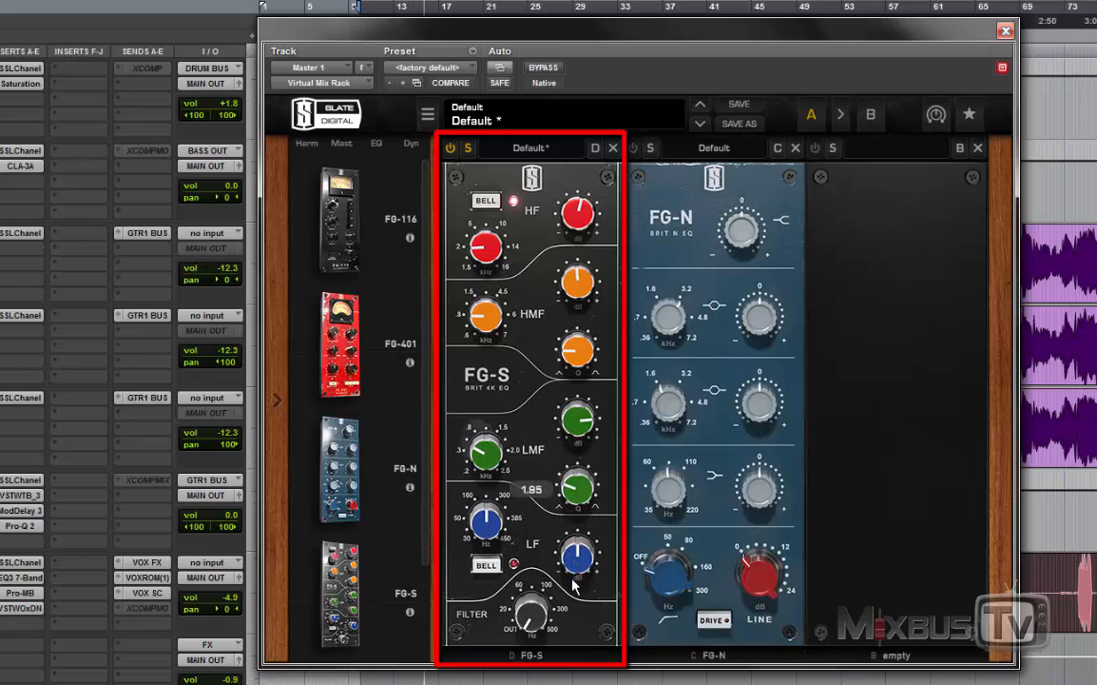
{"action": "left_click_drag", "start_coordinate": [577, 421], "coordinate": [574, 509]}
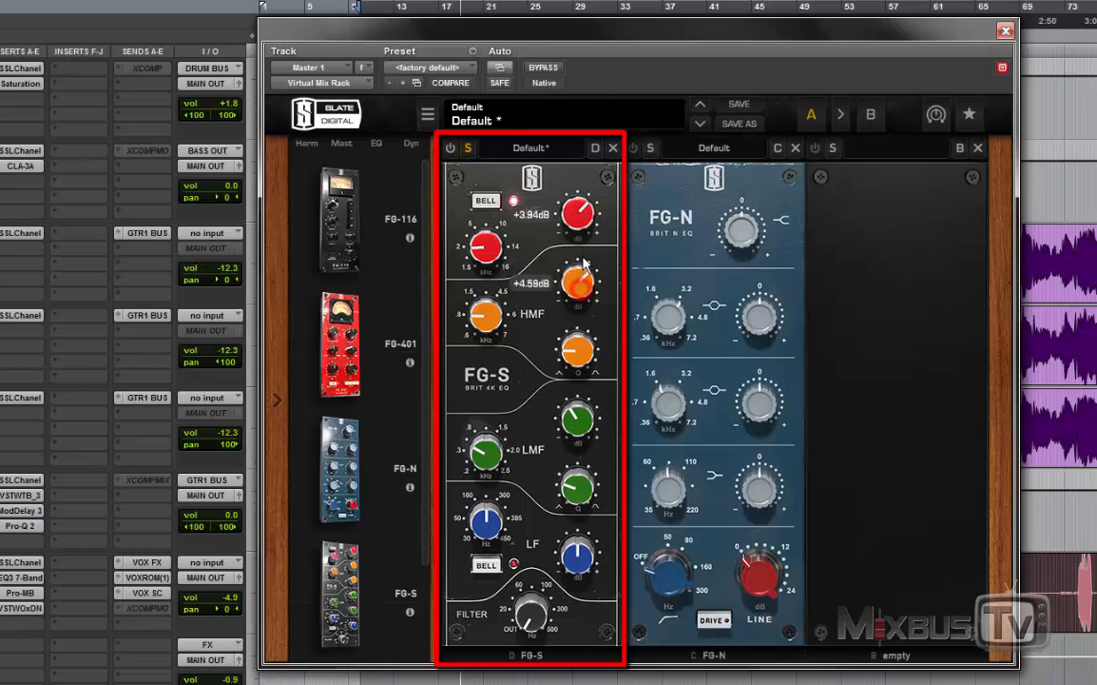
Step: Raise the HMF frequency toward 3.86 kHz, re-enable the FG-S and reset the HMF gain to 0.00 dB
{"action": "left_click_drag", "start_coordinate": [483, 316], "coordinate": [486, 259]}
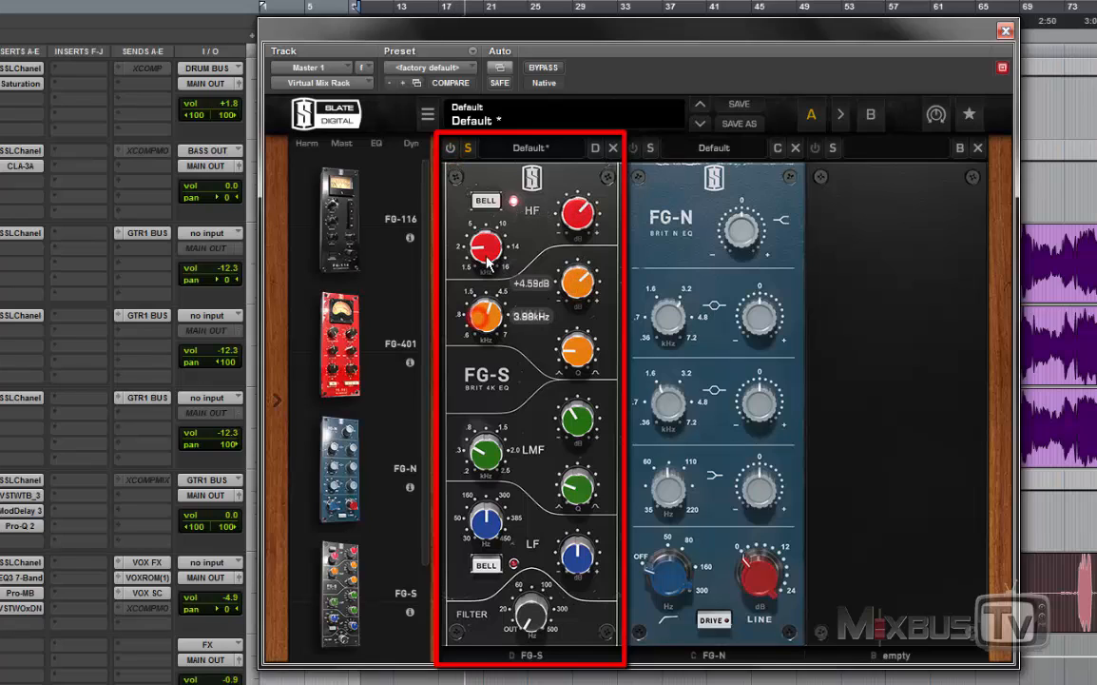
{"action": "left_click", "coordinate": [450, 147]}
{"action": "left_click_drag", "start_coordinate": [488, 312], "coordinate": [489, 327]}
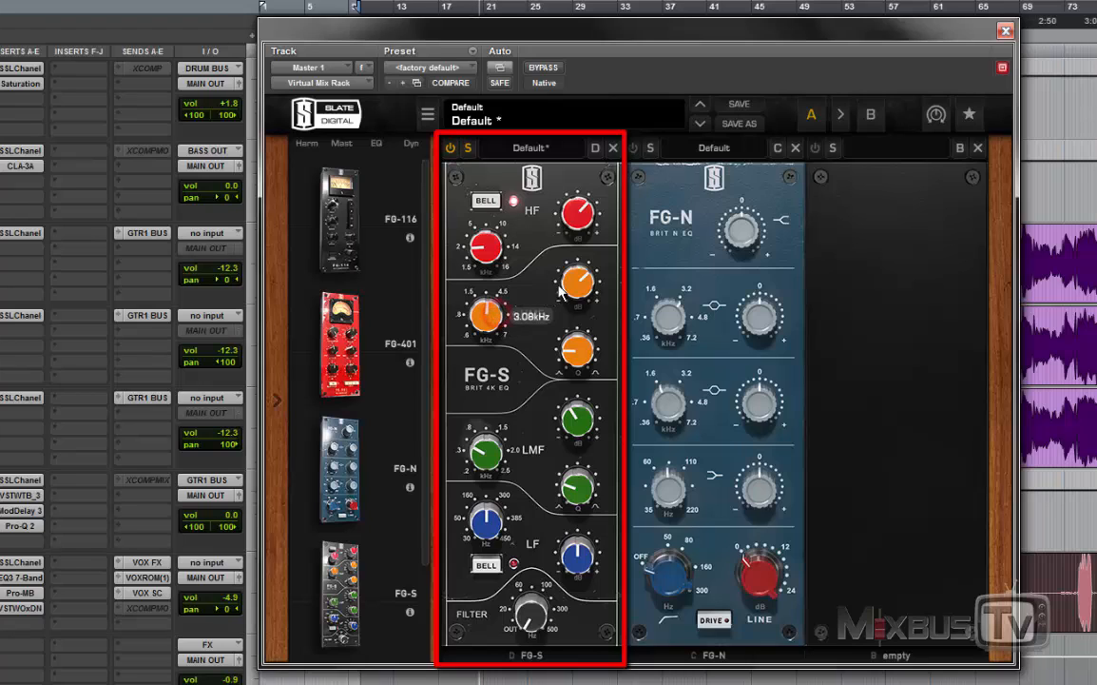
{"action": "left_click_drag", "start_coordinate": [581, 280], "coordinate": [584, 314]}
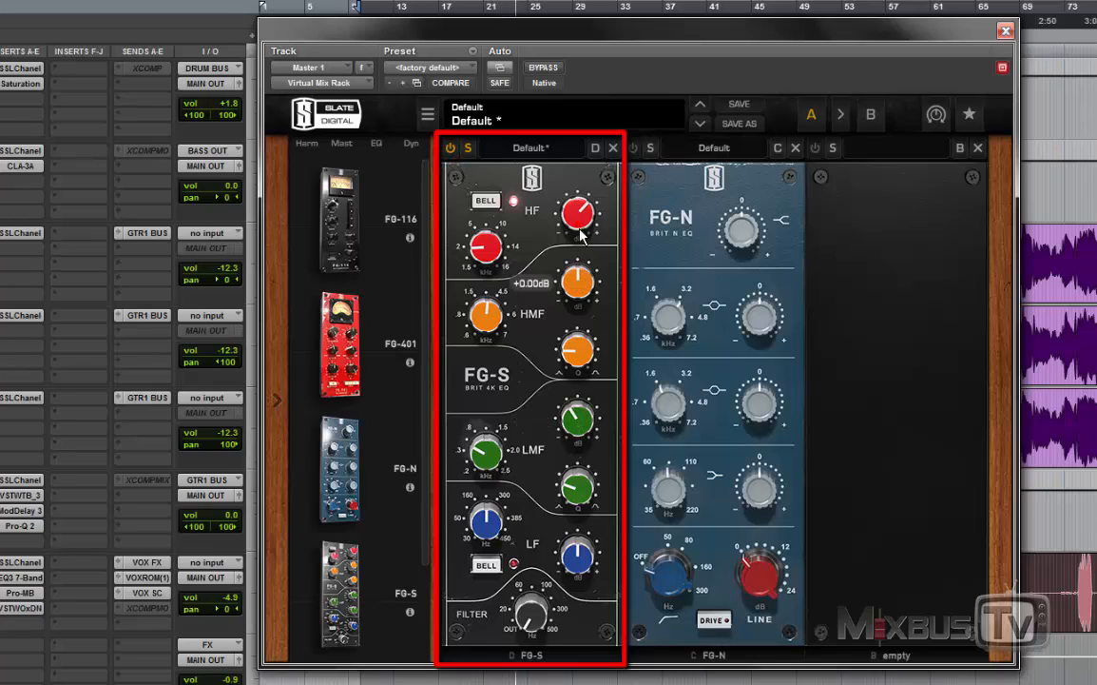
Step: Try a gain cut on the HMF band
{"action": "left_click_drag", "start_coordinate": [592, 282], "coordinate": [514, 275]}
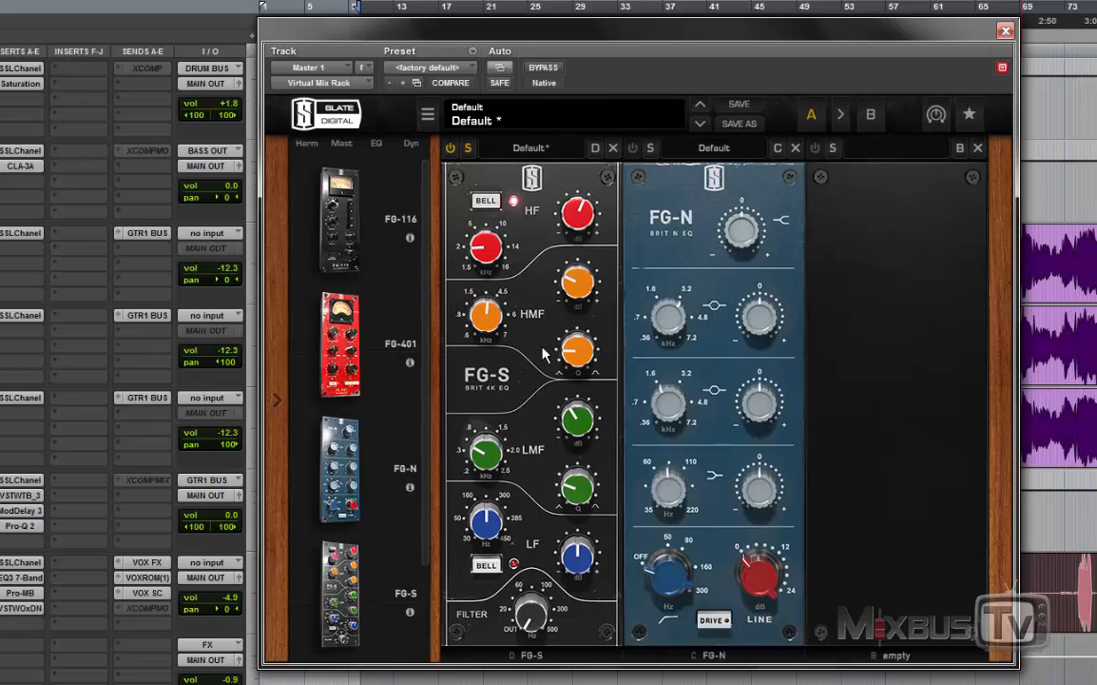
{"action": "left_click_drag", "start_coordinate": [575, 285], "coordinate": [575, 295]}
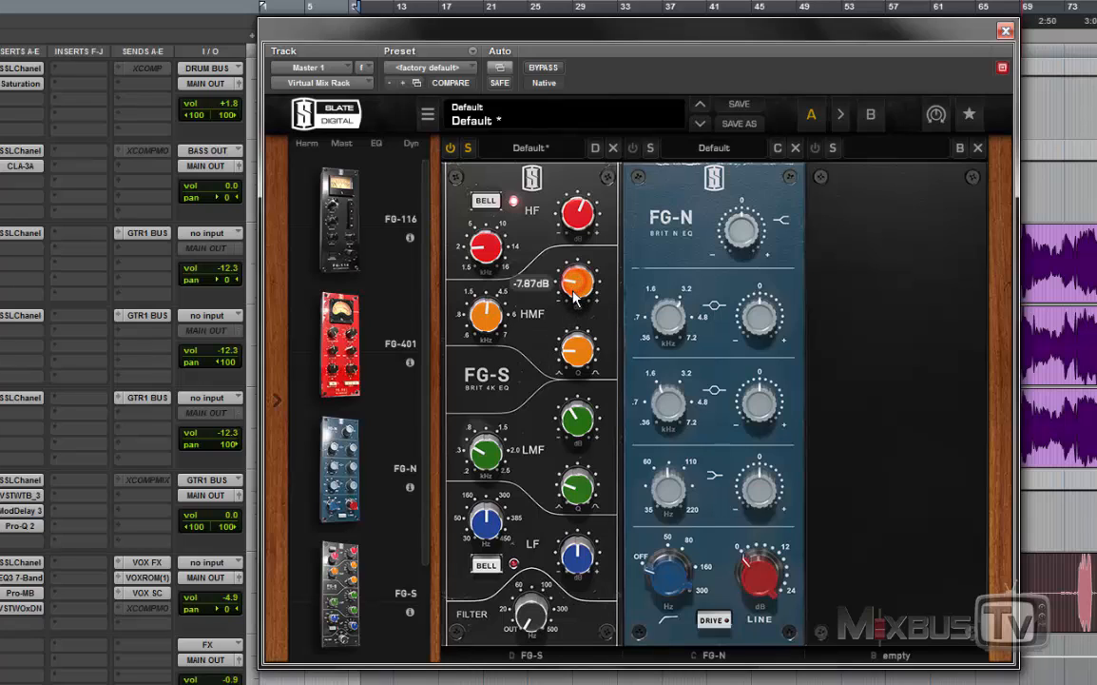
{"action": "left_click", "coordinate": [576, 355]}
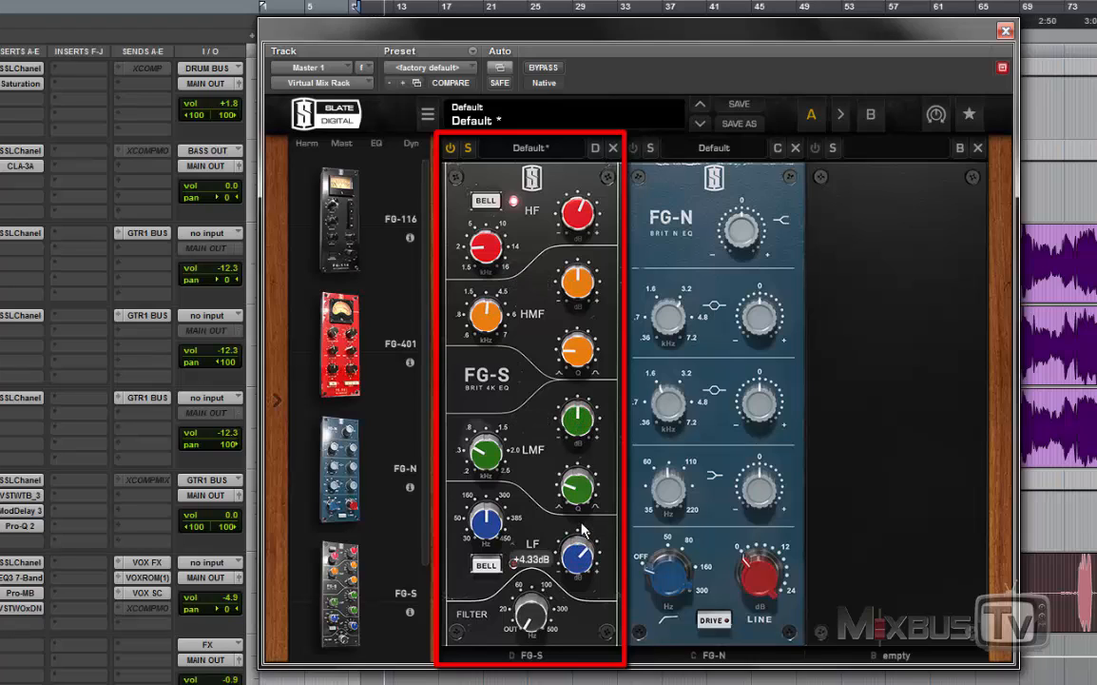
Step: Increase the LF gain beyond +4.33 dB
{"action": "left_click_drag", "start_coordinate": [584, 530], "coordinate": [586, 509]}
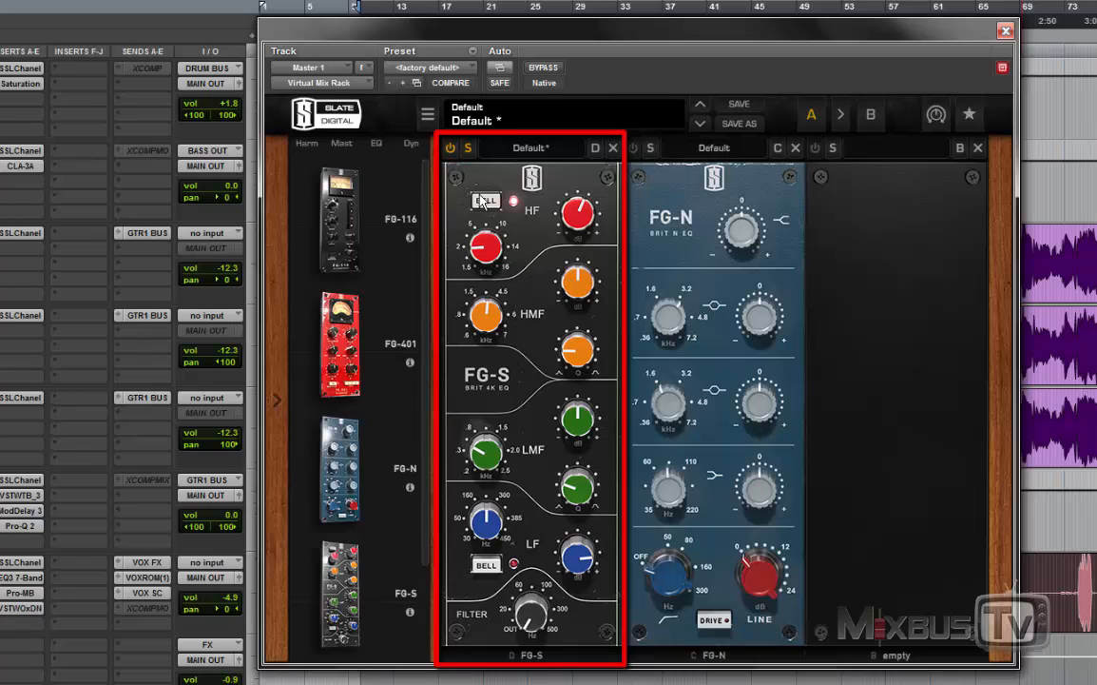
Step: Compare the FG-S against bypass and fine-tune the gains of its LF and HF bands
{"action": "left_click", "coordinate": [450, 148]}
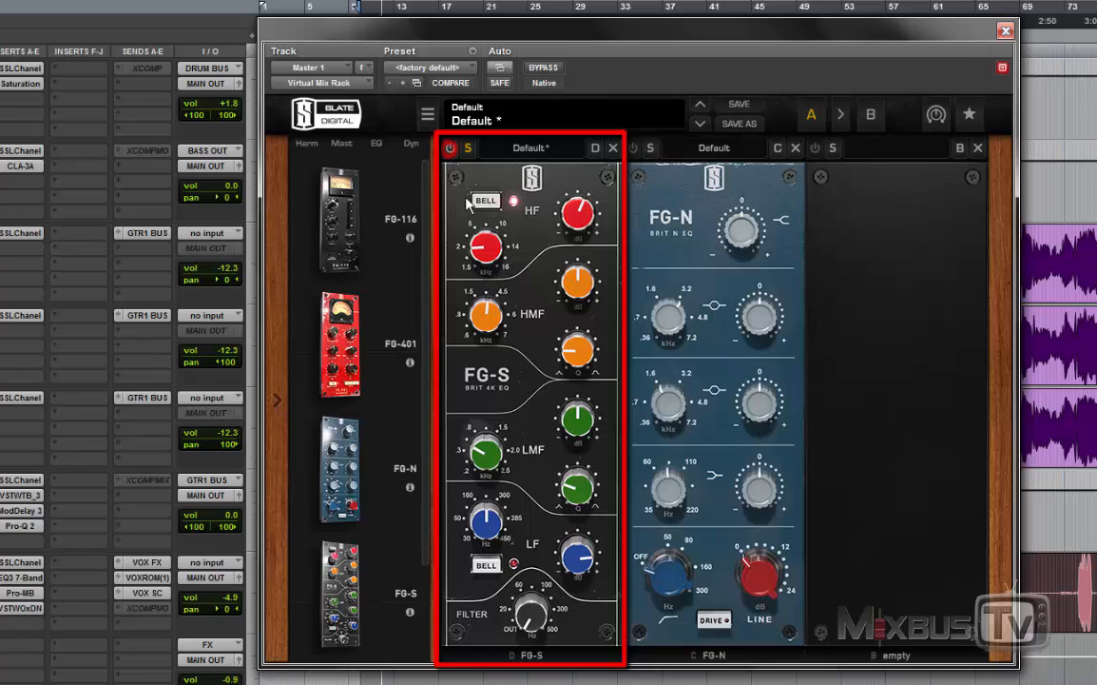
{"action": "left_click", "coordinate": [452, 150]}
{"action": "left_click_drag", "start_coordinate": [562, 551], "coordinate": [563, 556]}
{"action": "left_click_drag", "start_coordinate": [569, 221], "coordinate": [568, 225]}
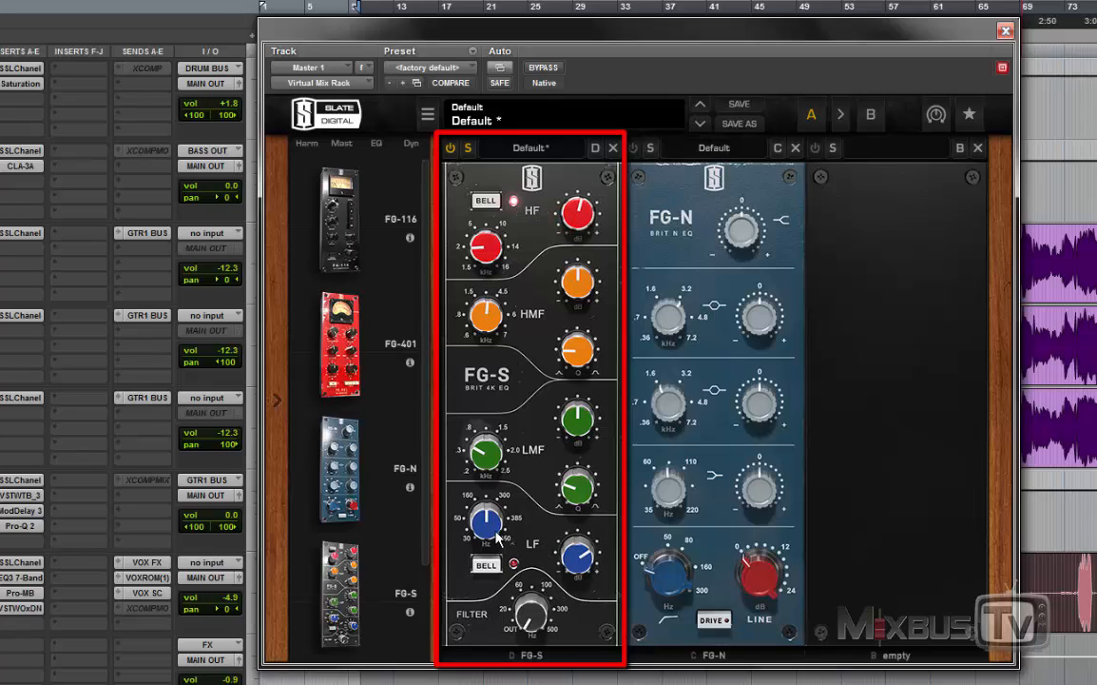
{"action": "left_click_drag", "start_coordinate": [497, 518], "coordinate": [498, 521]}
Step: Lower the LF frequency to around 50 Hz, try the band in bell mode and set its gain to +3.94 dB
{"action": "left_click_drag", "start_coordinate": [487, 518], "coordinate": [485, 582]}
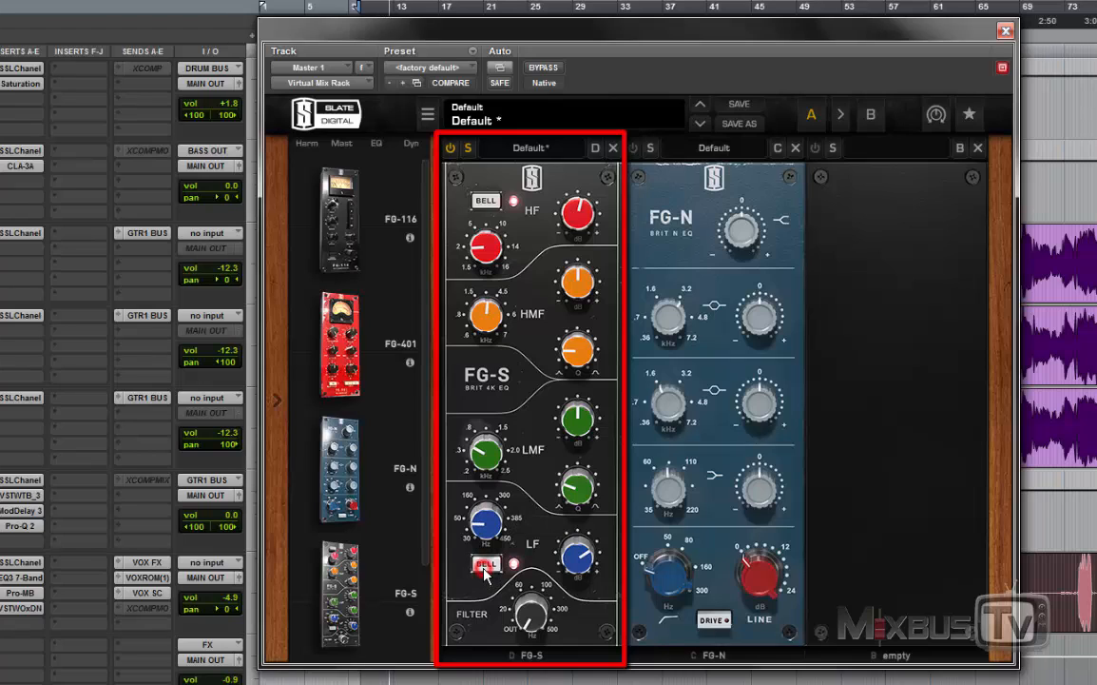
{"action": "left_click_drag", "start_coordinate": [563, 561], "coordinate": [564, 534]}
{"action": "mouse_move", "coordinate": [491, 528]}
{"action": "left_mouse_down"}
{"action": "mouse_move", "coordinate": [492, 551]}
{"action": "mouse_move", "coordinate": [492, 528]}
{"action": "left_mouse_up"}
{"action": "mouse_move", "coordinate": [577, 558]}
{"action": "left_mouse_down"}
{"action": "mouse_move", "coordinate": [568, 587]}
{"action": "mouse_move", "coordinate": [563, 551]}
{"action": "left_mouse_up"}
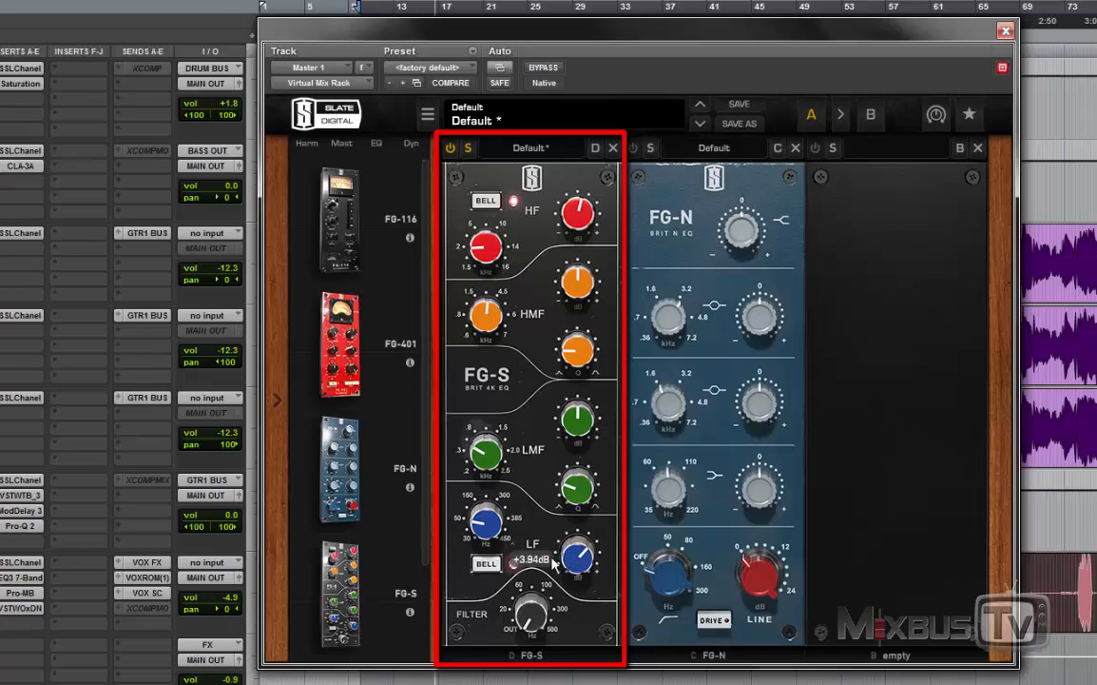
Step: Bring in the FG-S filter between 20 and 60 Hz and compare the EQ against bypass
{"action": "left_click_drag", "start_coordinate": [531, 621], "coordinate": [530, 533]}
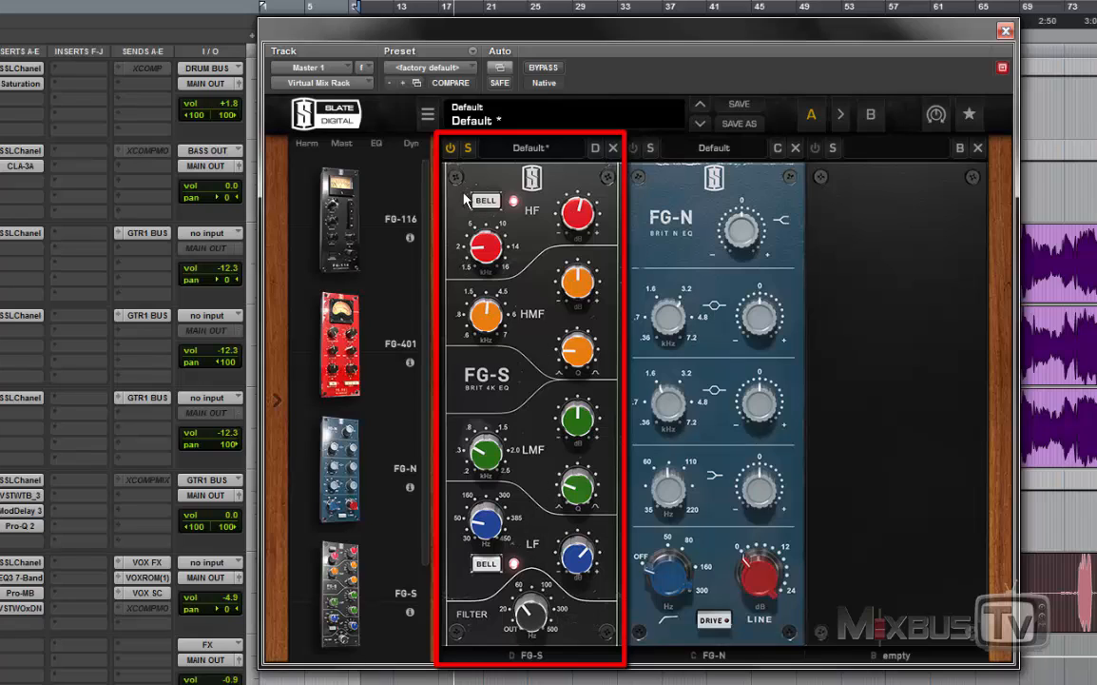
{"action": "left_click", "coordinate": [451, 149]}
{"action": "left_click", "coordinate": [451, 149]}
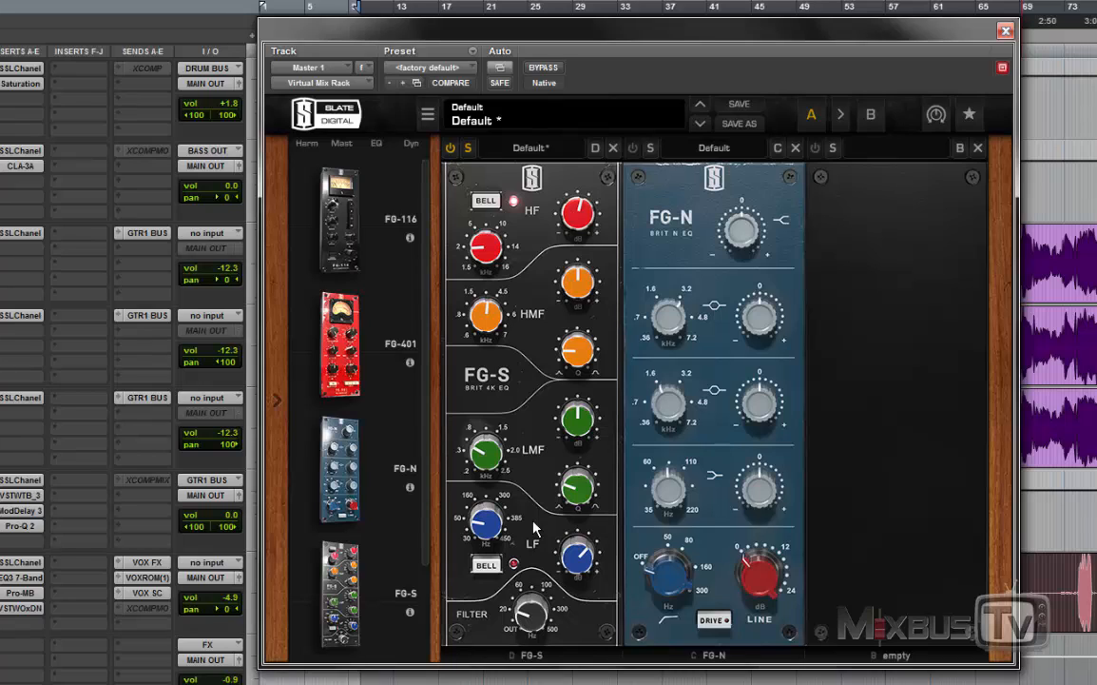
Step: Raise the FG-S filter cutoff to between 60 and 100 Hz with the LF gain at +14.6 dB, and bypass the FG-S
{"action": "left_click_drag", "start_coordinate": [528, 612], "coordinate": [518, 447]}
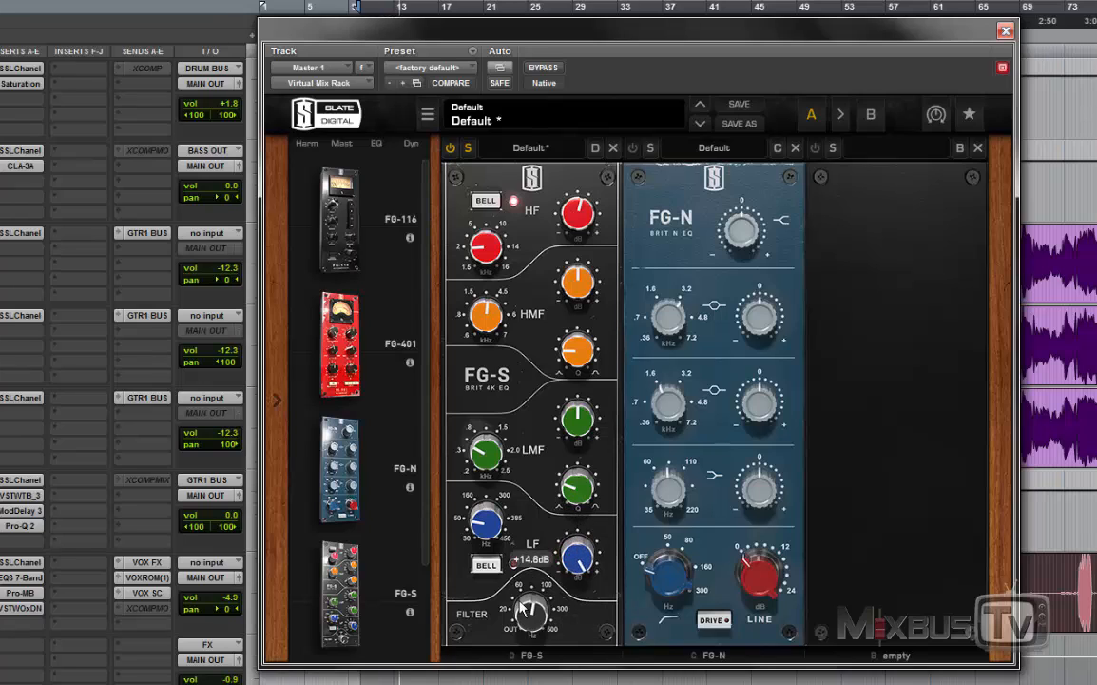
{"action": "left_click_drag", "start_coordinate": [520, 605], "coordinate": [529, 616]}
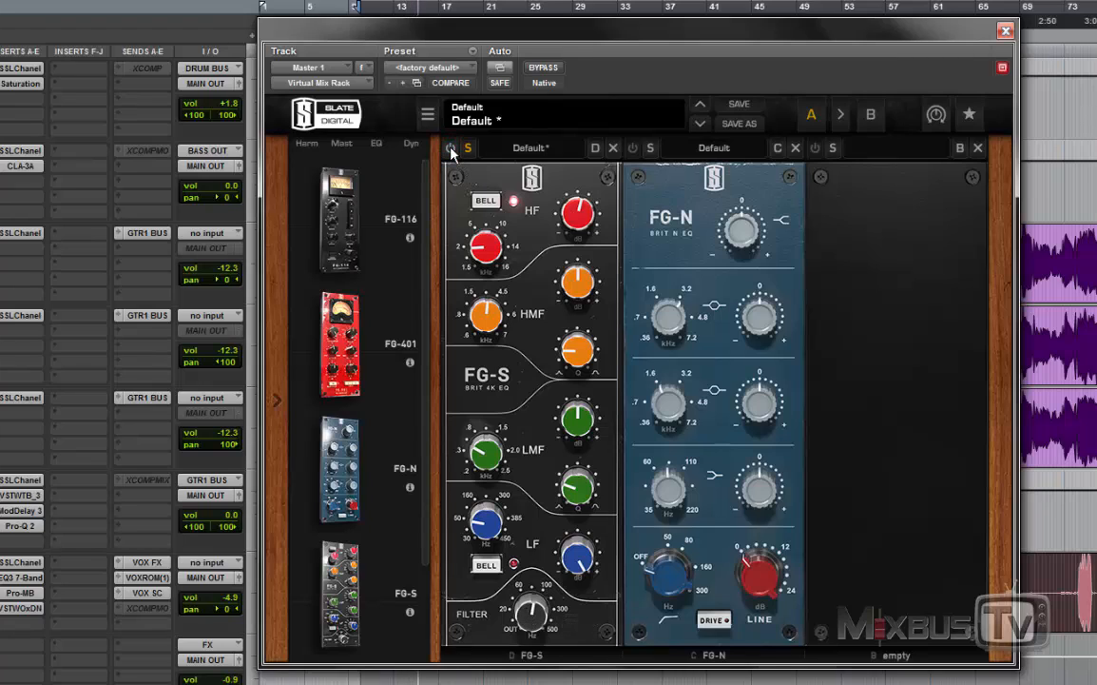
{"action": "left_click_drag", "start_coordinate": [530, 614], "coordinate": [536, 623]}
Step: Enable the FG-N and step its high-pass filter through 80, 160 and 300 Hz before returning it to off
{"action": "left_click", "coordinate": [630, 149]}
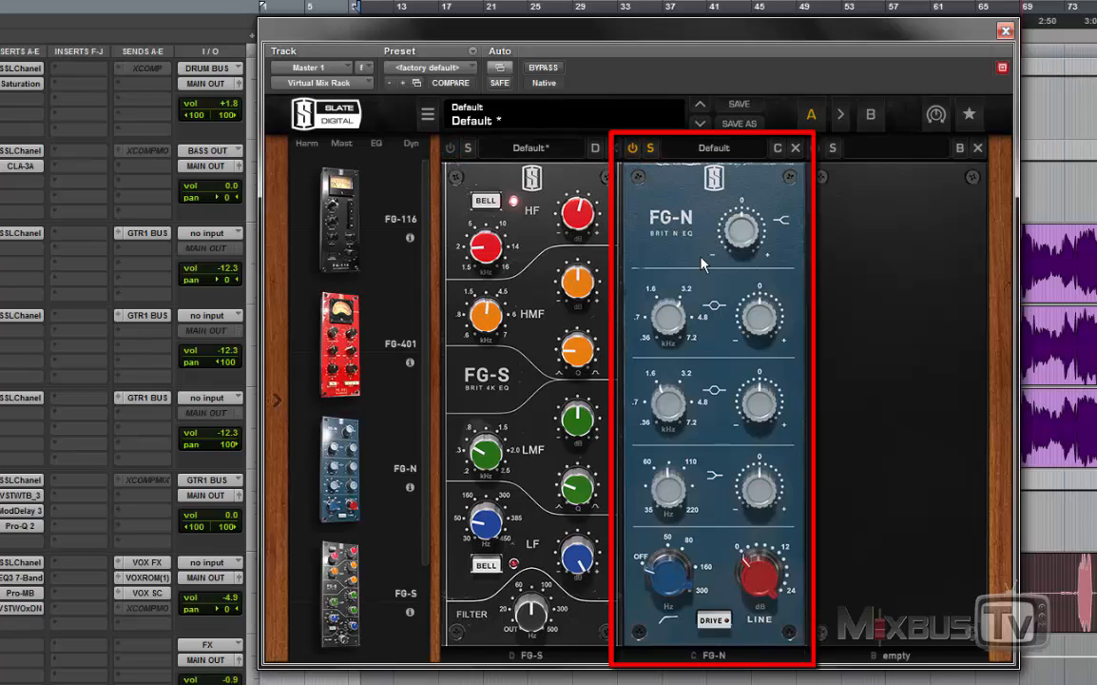
{"action": "mouse_move", "coordinate": [744, 228]}
{"action": "left_click", "coordinate": [717, 553]}
{"action": "left_click_drag", "start_coordinate": [666, 572], "coordinate": [673, 543]}
{"action": "left_click", "coordinate": [687, 542]}
{"action": "left_click", "coordinate": [701, 565]}
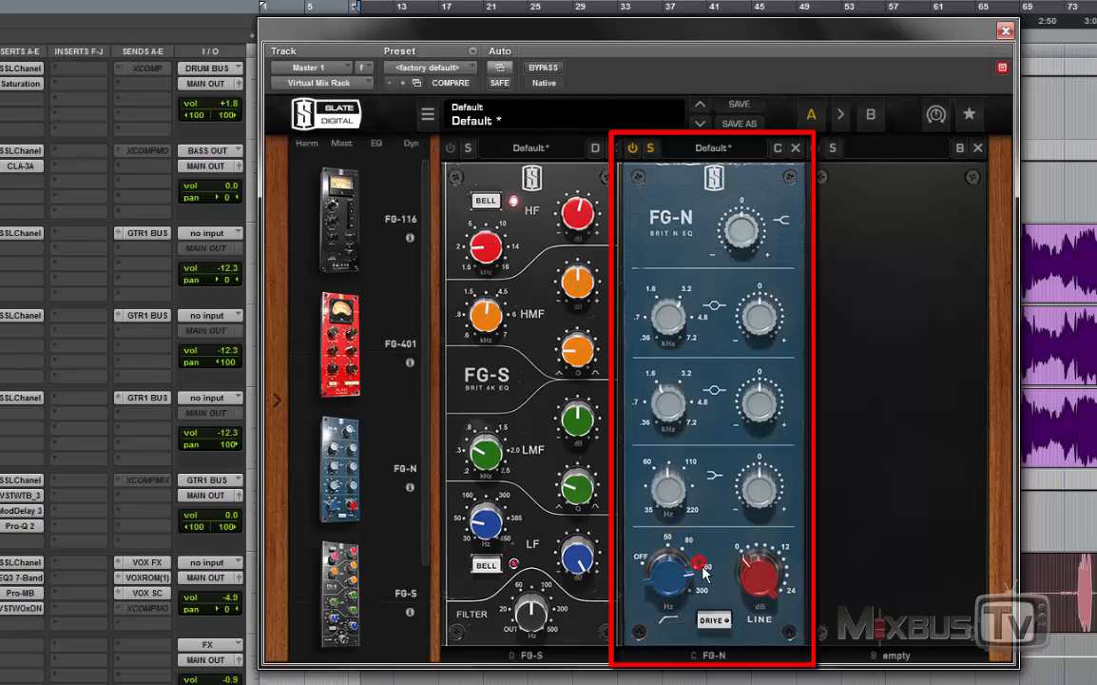
{"action": "left_click", "coordinate": [702, 591]}
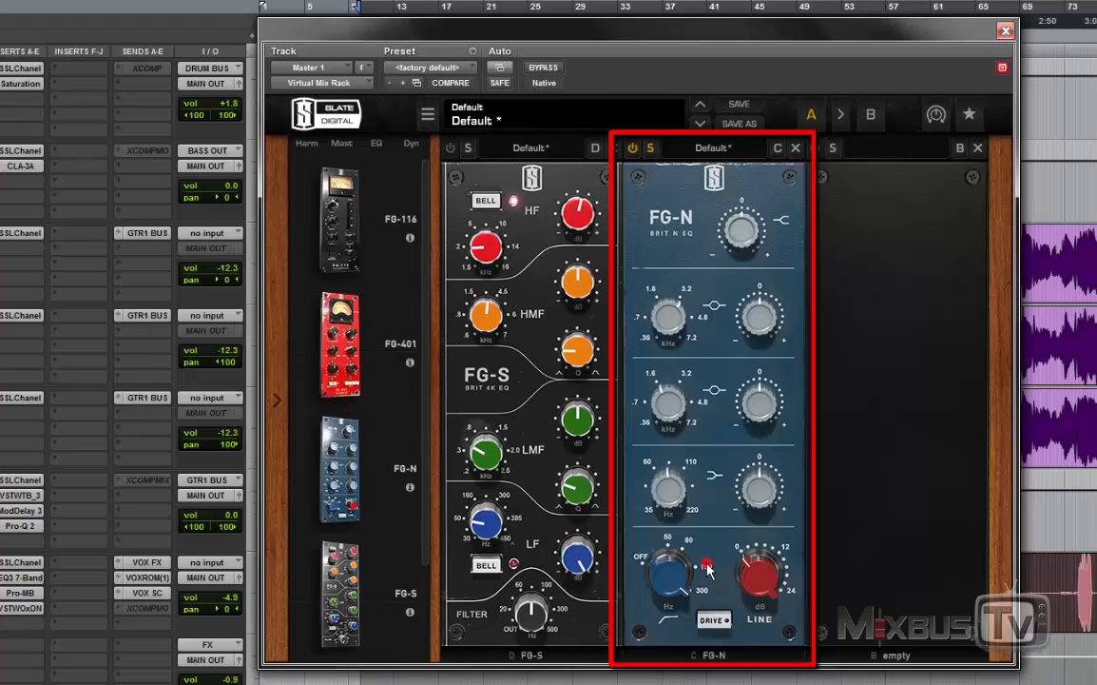
{"action": "left_click_drag", "start_coordinate": [658, 552], "coordinate": [671, 623]}
{"action": "left_click", "coordinate": [701, 591]}
Step: Reset the FG-N line gain to 0.00 dB, switch Drive on and sweep the line gain between 5.20 and 22.0 dB
{"action": "left_click_drag", "start_coordinate": [761, 594], "coordinate": [761, 515]}
{"action": "left_click", "coordinate": [759, 575], "text": "alt"}
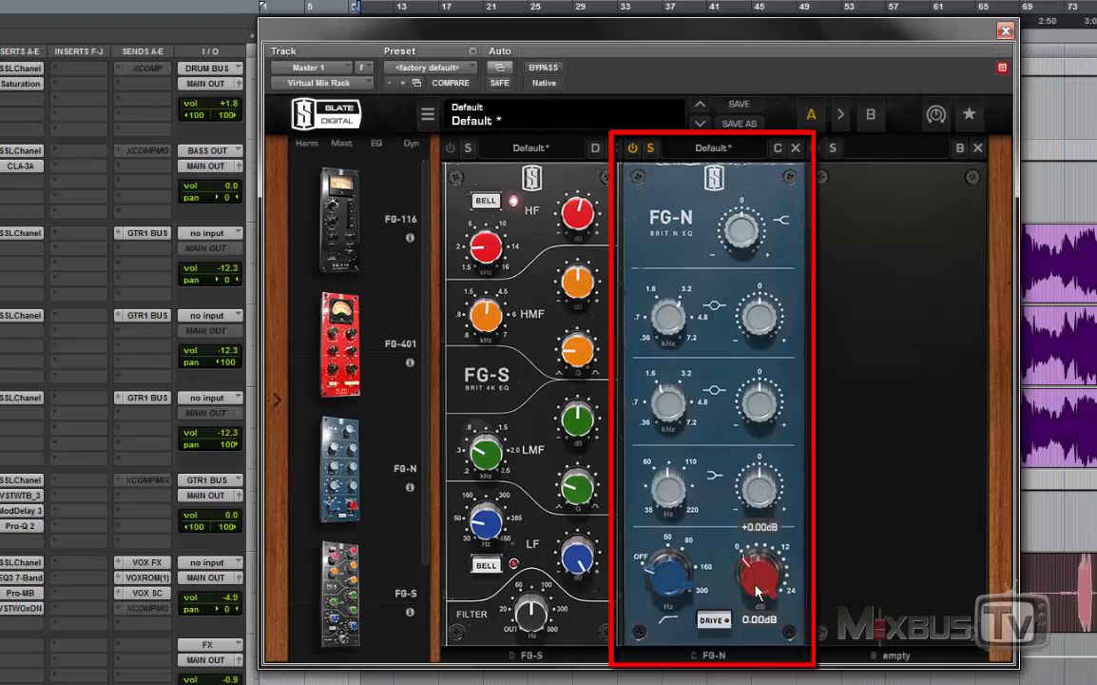
{"action": "left_click", "coordinate": [714, 619]}
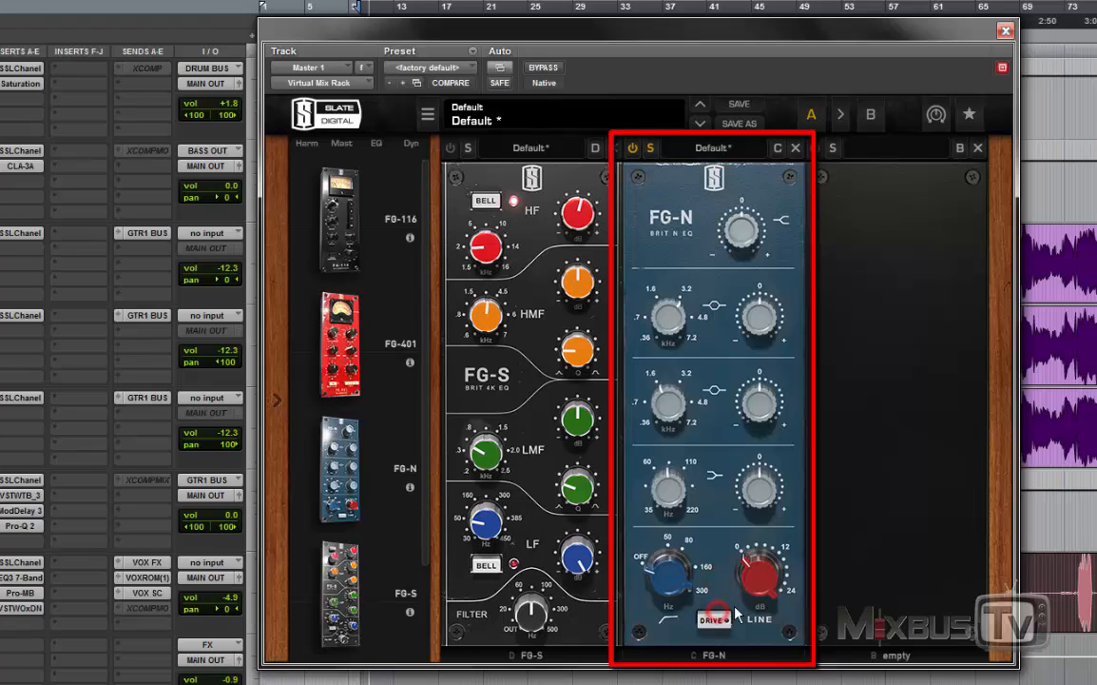
{"action": "left_click_drag", "start_coordinate": [749, 589], "coordinate": [683, 499]}
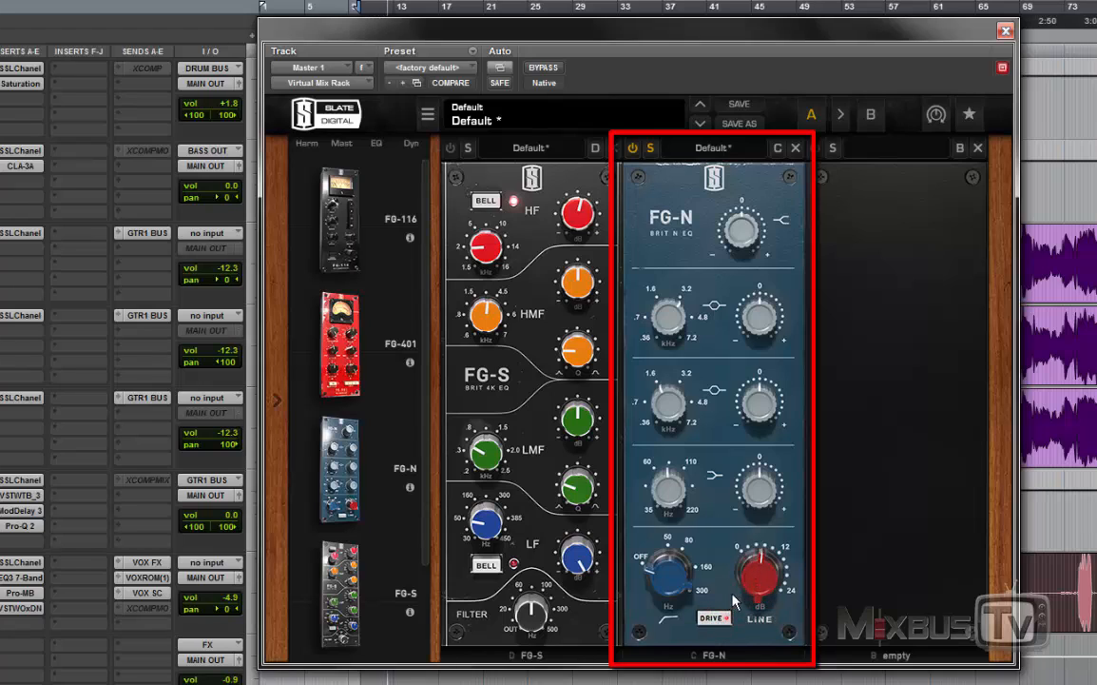
{"action": "left_click_drag", "start_coordinate": [744, 585], "coordinate": [692, 504]}
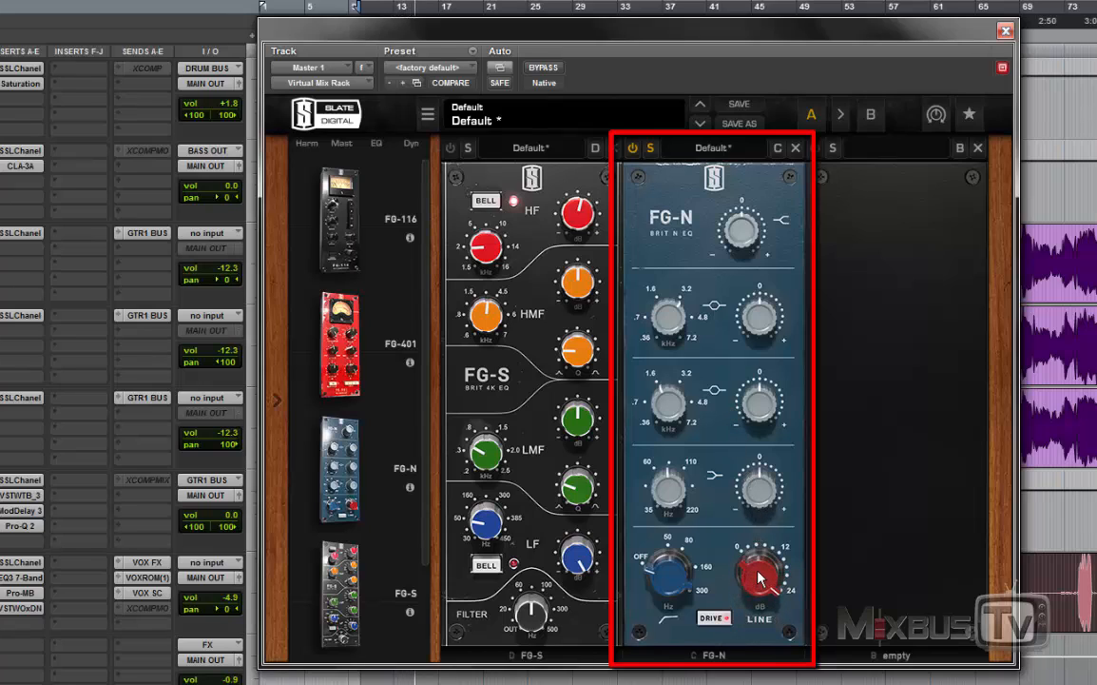
{"action": "left_click_drag", "start_coordinate": [759, 577], "coordinate": [760, 684]}
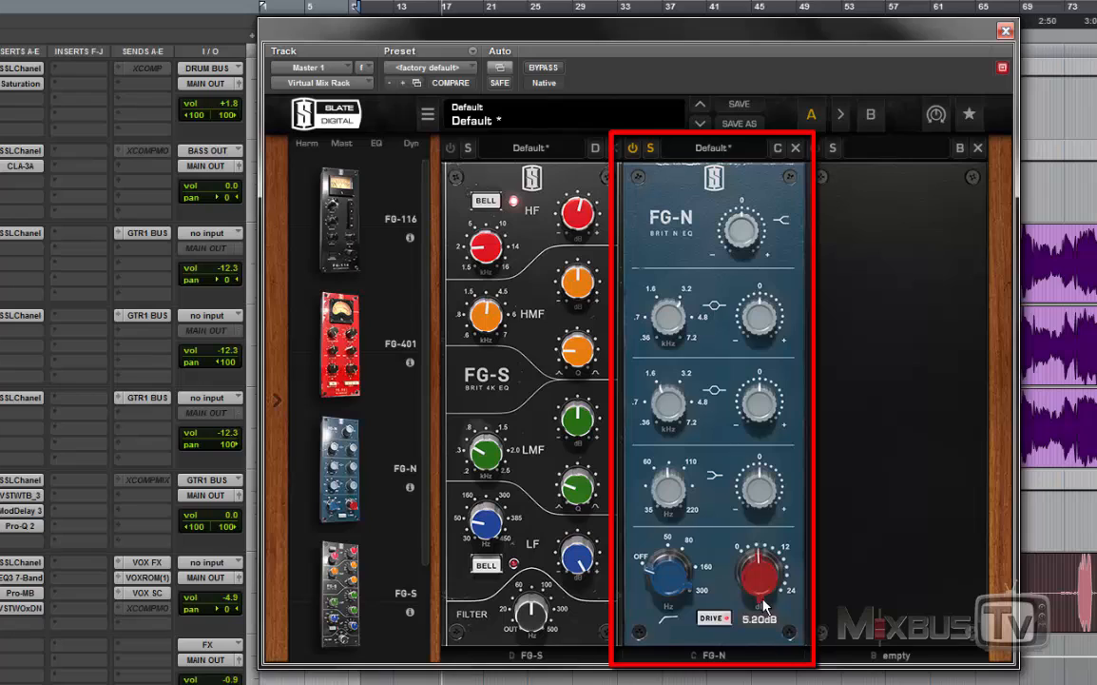
{"action": "left_click_drag", "start_coordinate": [765, 605], "coordinate": [751, 475]}
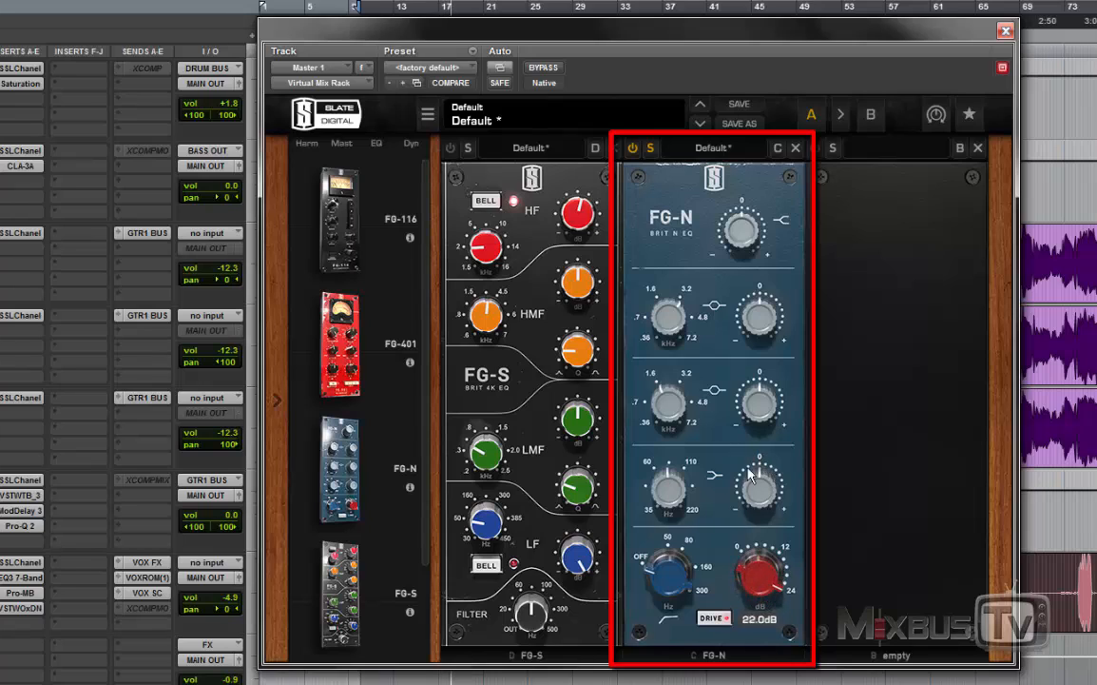
Step: Raise the FG-N line gain to 23.8 dB with Drive off, and toggle Drive on and off to compare
{"action": "left_click", "coordinate": [715, 618]}
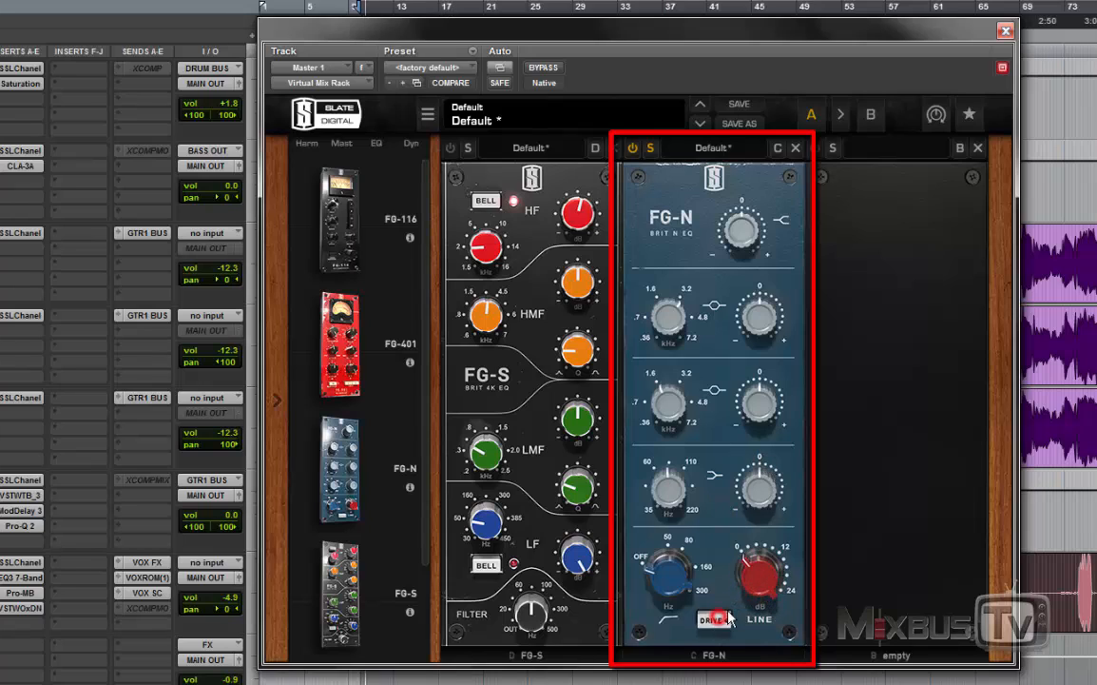
{"action": "left_click_drag", "start_coordinate": [749, 583], "coordinate": [755, 394]}
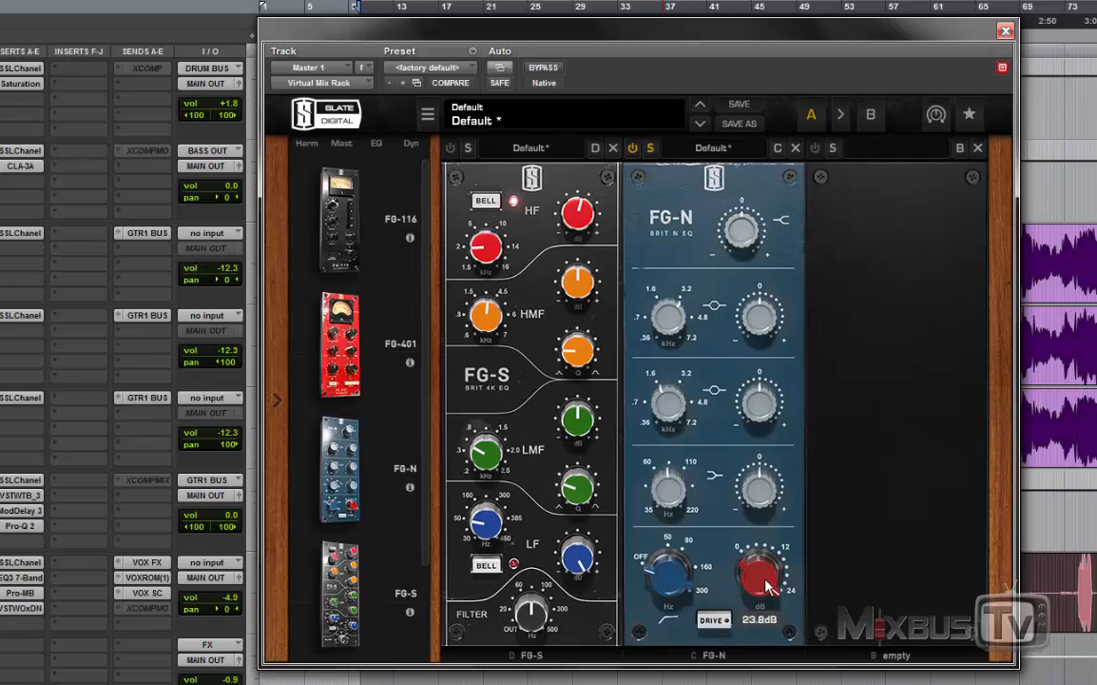
{"action": "left_click", "coordinate": [723, 618]}
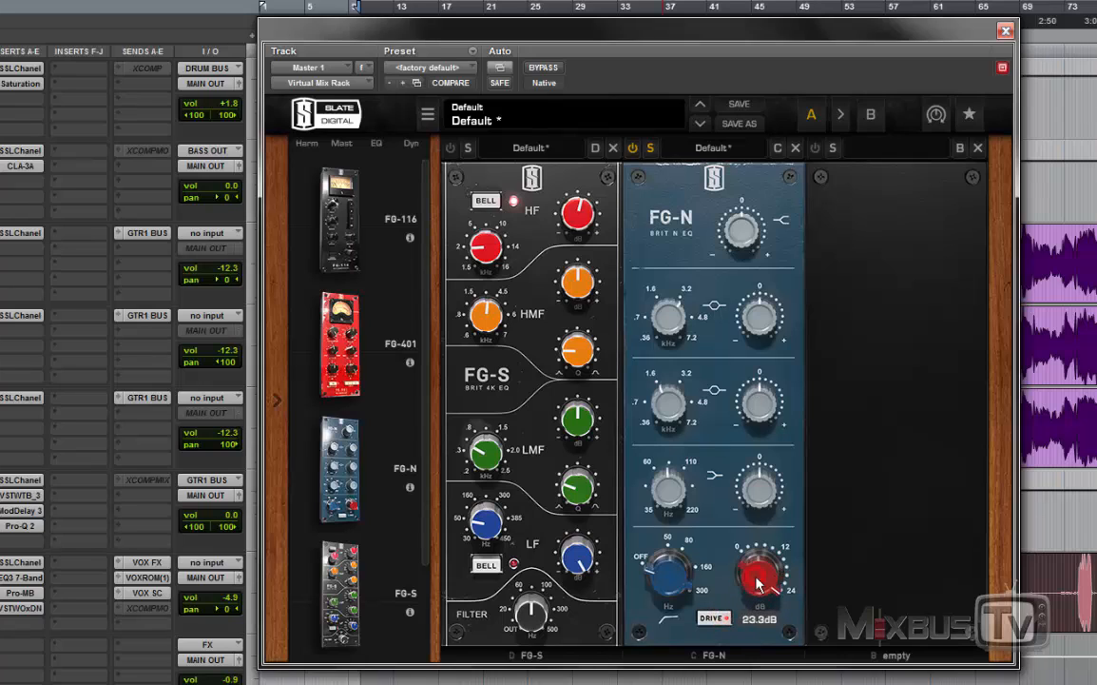
{"action": "left_click", "coordinate": [711, 619]}
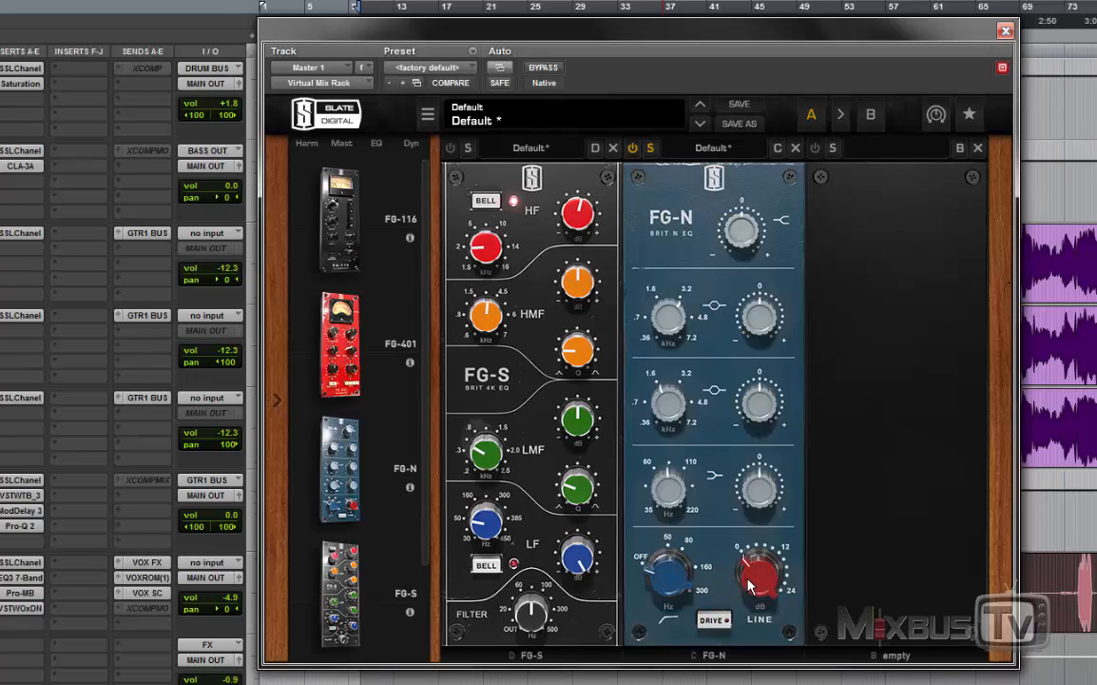
Step: Switch Drive back on, raise the FG-N line gain toward 24 dB and toggle Drive to compare
{"action": "mouse_move", "coordinate": [749, 584]}
{"action": "left_click", "coordinate": [723, 620]}
{"action": "left_click_drag", "start_coordinate": [749, 589], "coordinate": [758, 419]}
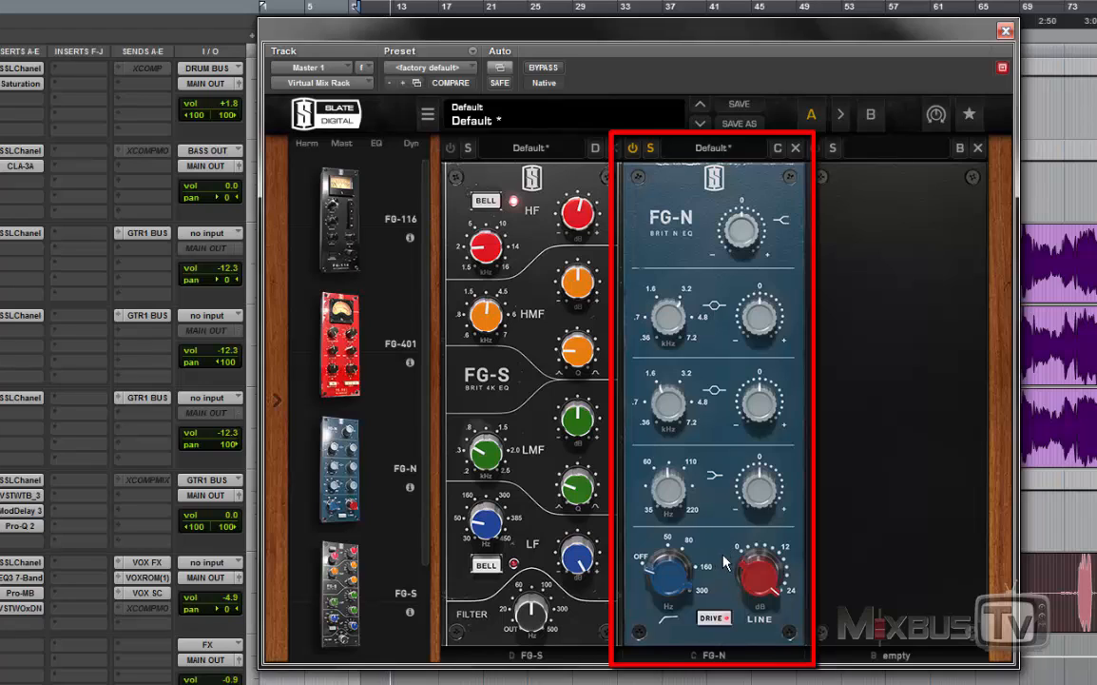
{"action": "mouse_move", "coordinate": [766, 586]}
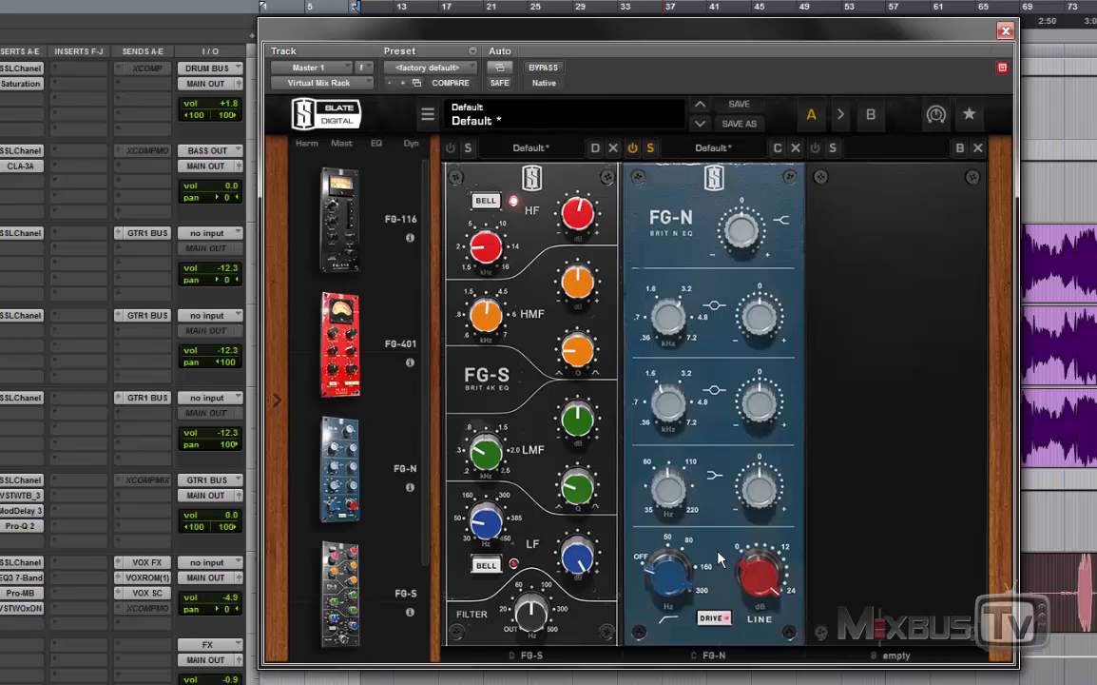
{"action": "left_click", "coordinate": [725, 619]}
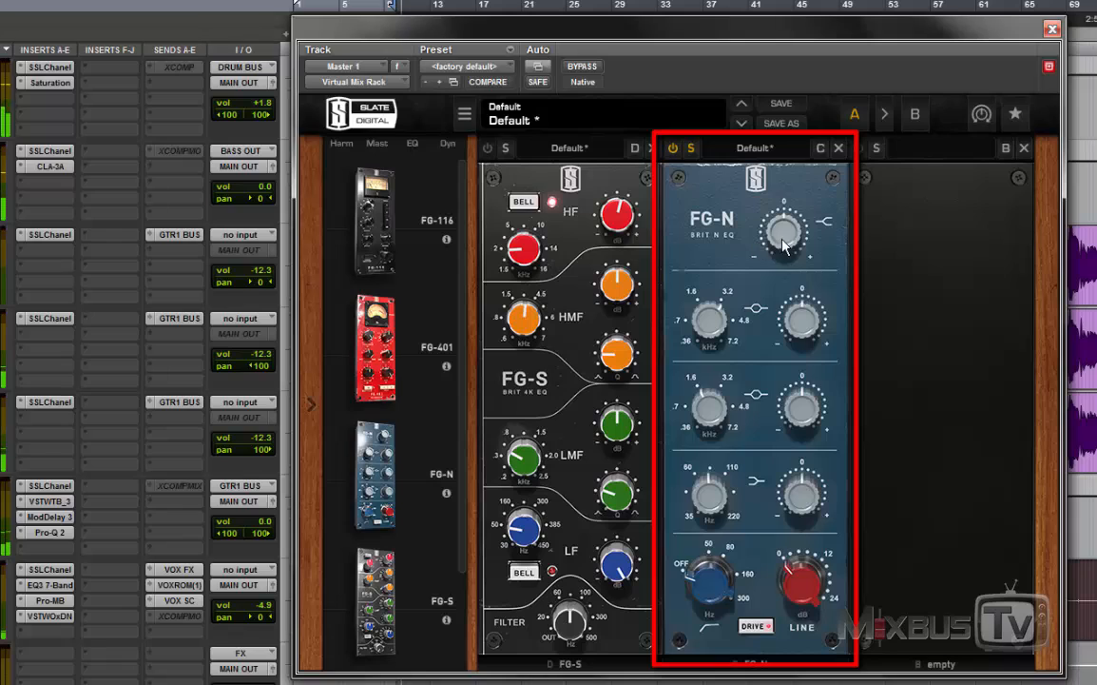
Step: Try boosting the FG-N high shelf beyond +5.46 dB and reset its gain to 0.00 dB
{"action": "mouse_move", "coordinate": [783, 245]}
{"action": "left_mouse_down"}
{"action": "mouse_move", "coordinate": [784, 210]}
{"action": "mouse_move", "coordinate": [778, 300]}
{"action": "mouse_move", "coordinate": [782, 231]}
{"action": "left_mouse_up"}
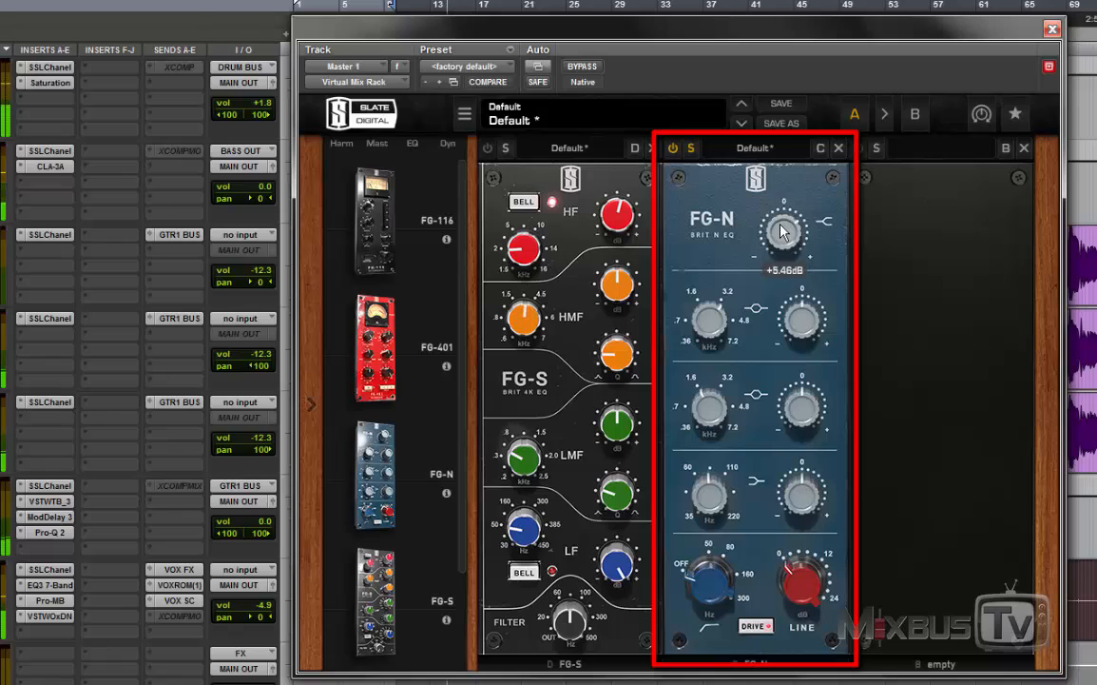
{"action": "left_click_drag", "start_coordinate": [783, 230], "coordinate": [783, 225]}
{"action": "double_click", "coordinate": [783, 228]}
Step: Try a +10.4 dB boost on the FG-N upper mid band, reset it and boost +2.66 dB at 4.46 kHz
{"action": "left_click_drag", "start_coordinate": [801, 322], "coordinate": [804, 268]}
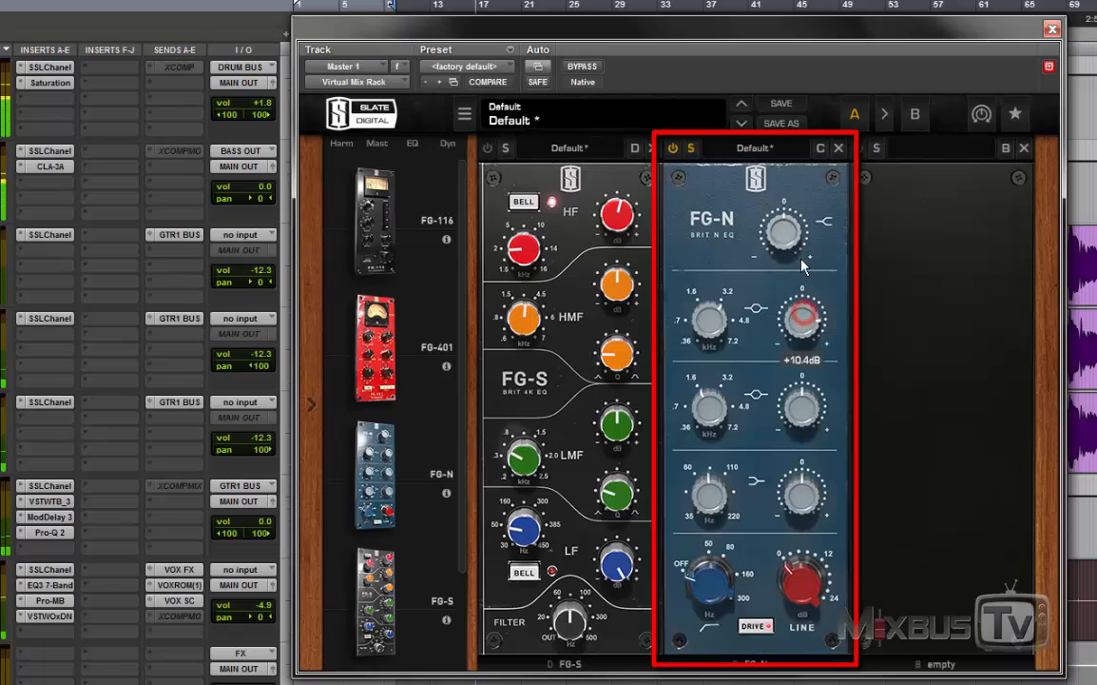
{"action": "double_click", "coordinate": [807, 322]}
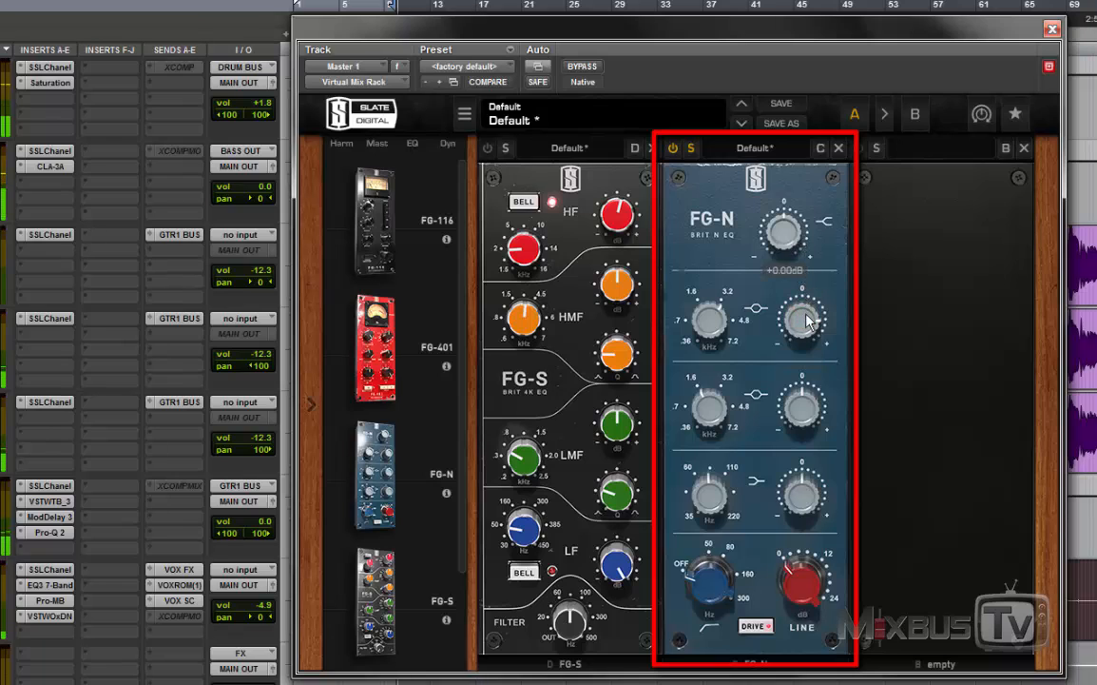
{"action": "left_click_drag", "start_coordinate": [806, 321], "coordinate": [803, 396]}
{"action": "left_click", "coordinate": [709, 327]}
{"action": "left_click_drag", "start_coordinate": [794, 328], "coordinate": [794, 289]}
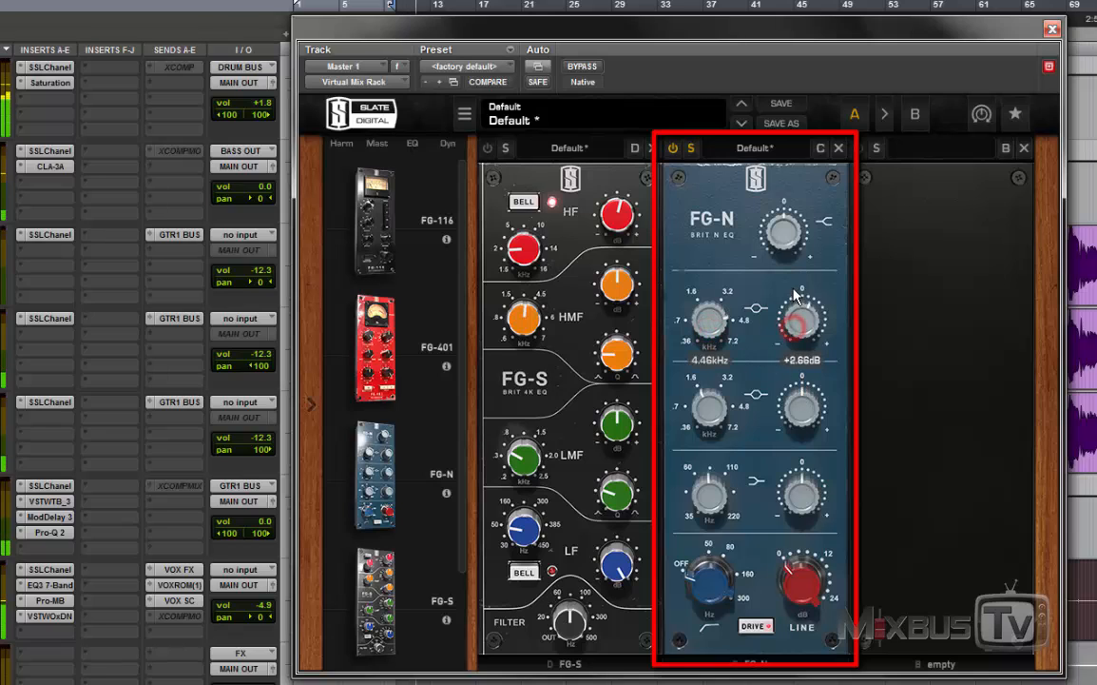
Step: Move the FG-N upper mid frequency to 7.2 and 4.8 kHz and raise its gain to +6.13 dB
{"action": "left_click_drag", "start_coordinate": [710, 333], "coordinate": [712, 279]}
{"action": "left_click", "coordinate": [736, 340]}
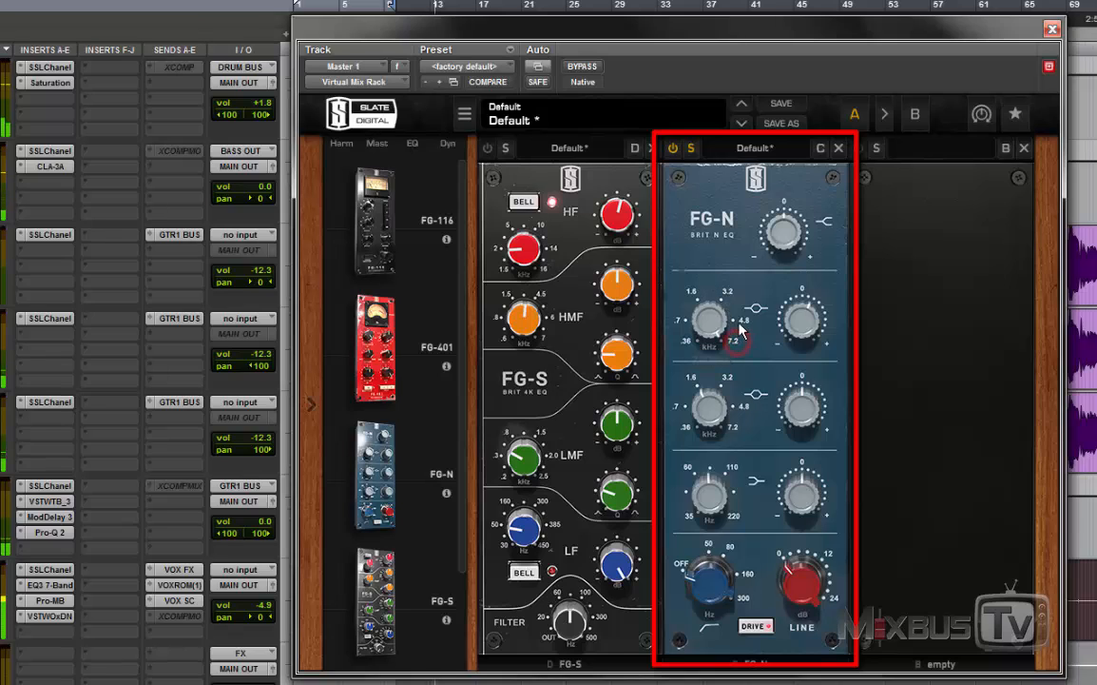
{"action": "left_click", "coordinate": [744, 322]}
{"action": "left_click_drag", "start_coordinate": [788, 340], "coordinate": [783, 323]}
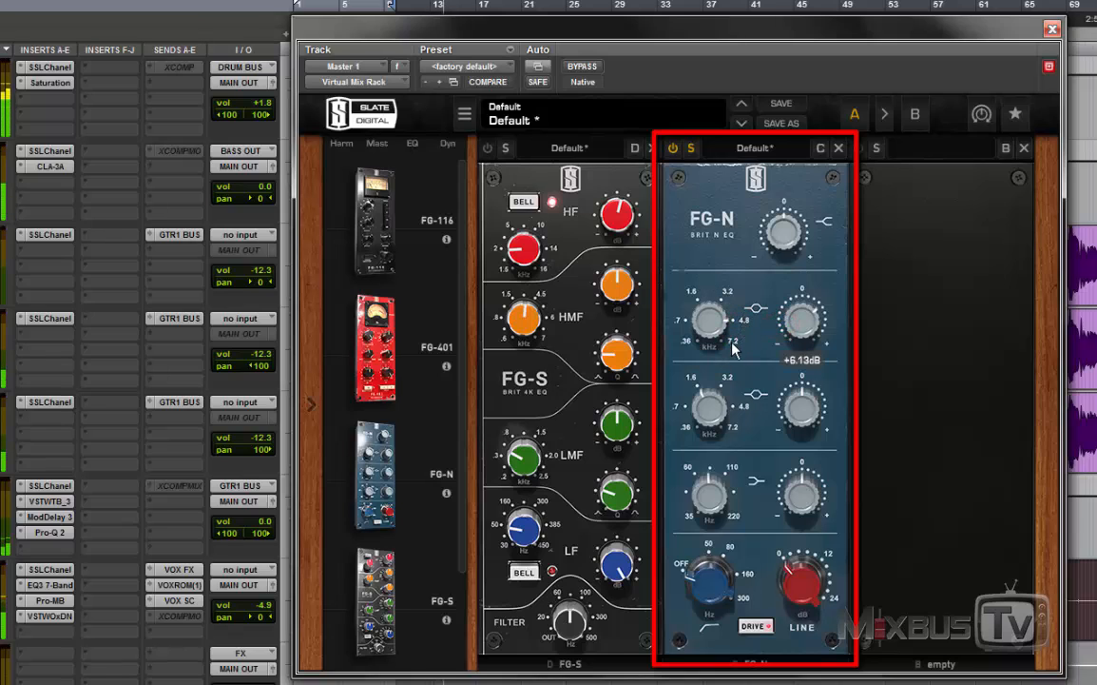
Step: Step the FG-N upper mid frequency down through 3.2, .7 and .36 kHz and bring its gain back to around 0 dB
{"action": "left_click", "coordinate": [728, 290]}
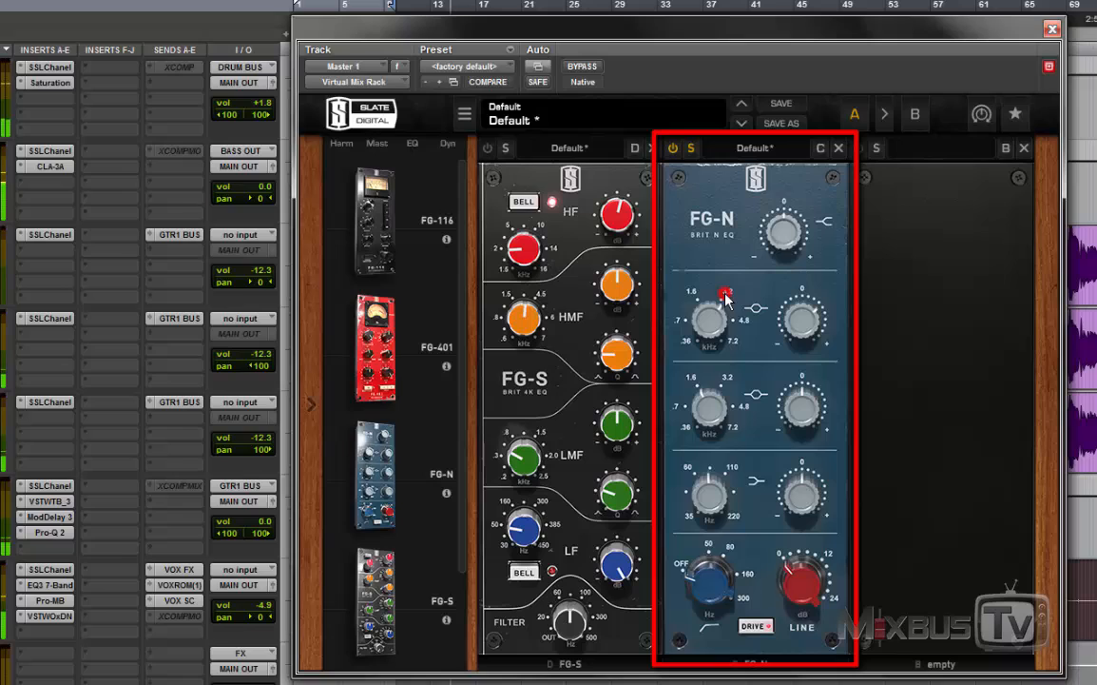
{"action": "left_click", "coordinate": [679, 320]}
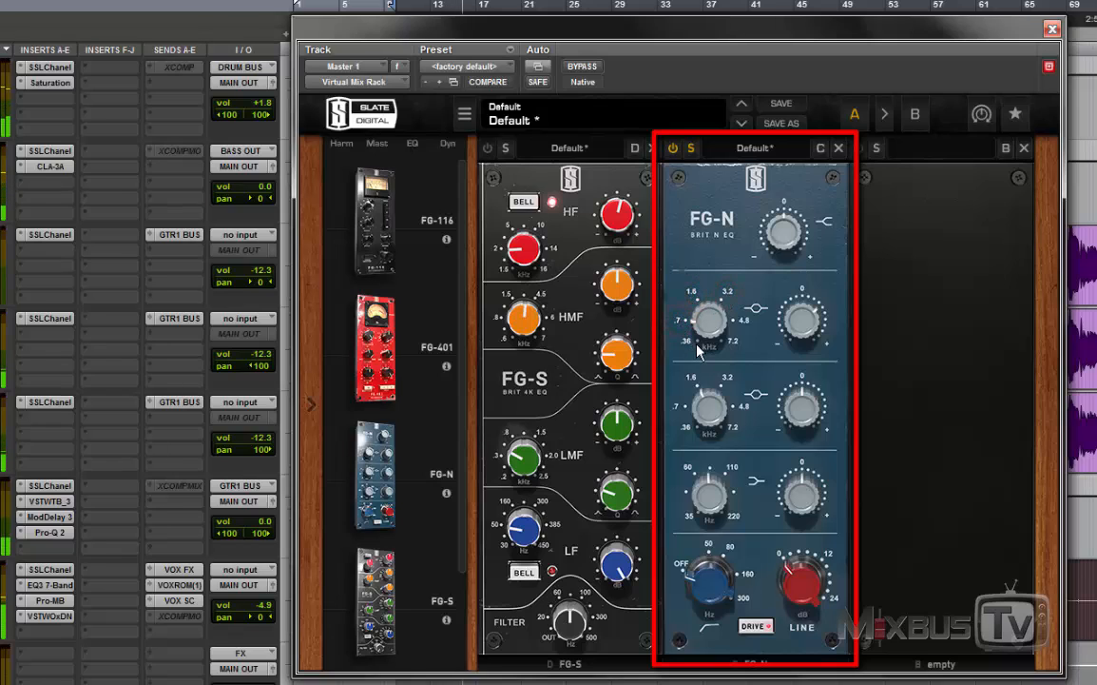
{"action": "left_click", "coordinate": [687, 342]}
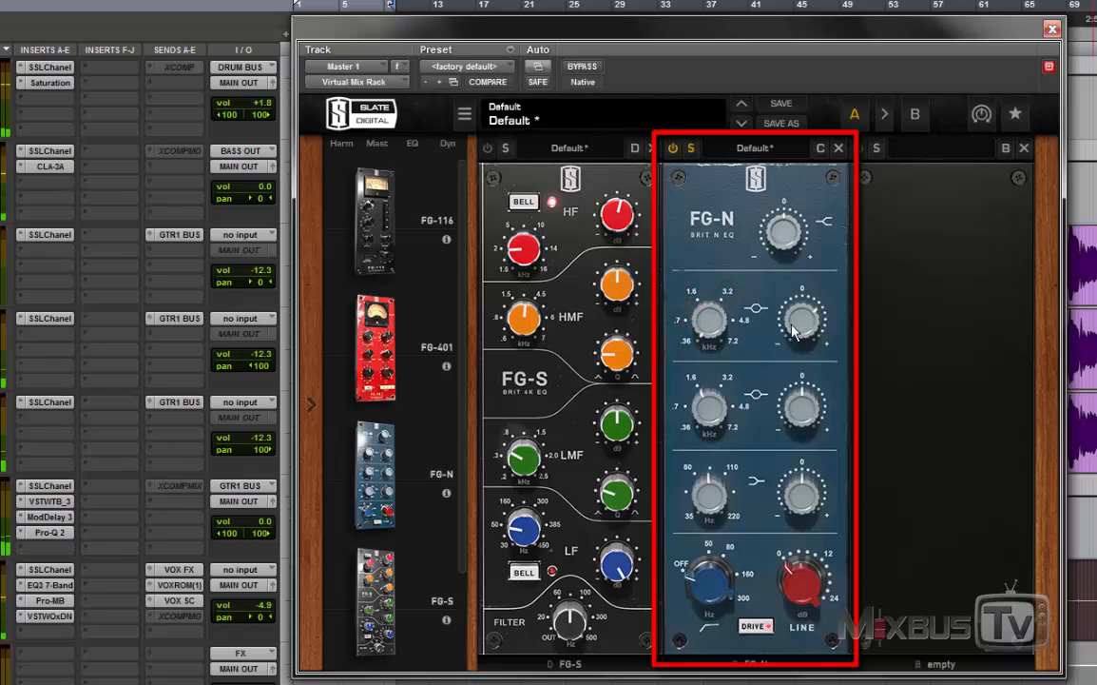
{"action": "left_click_drag", "start_coordinate": [799, 335], "coordinate": [804, 380]}
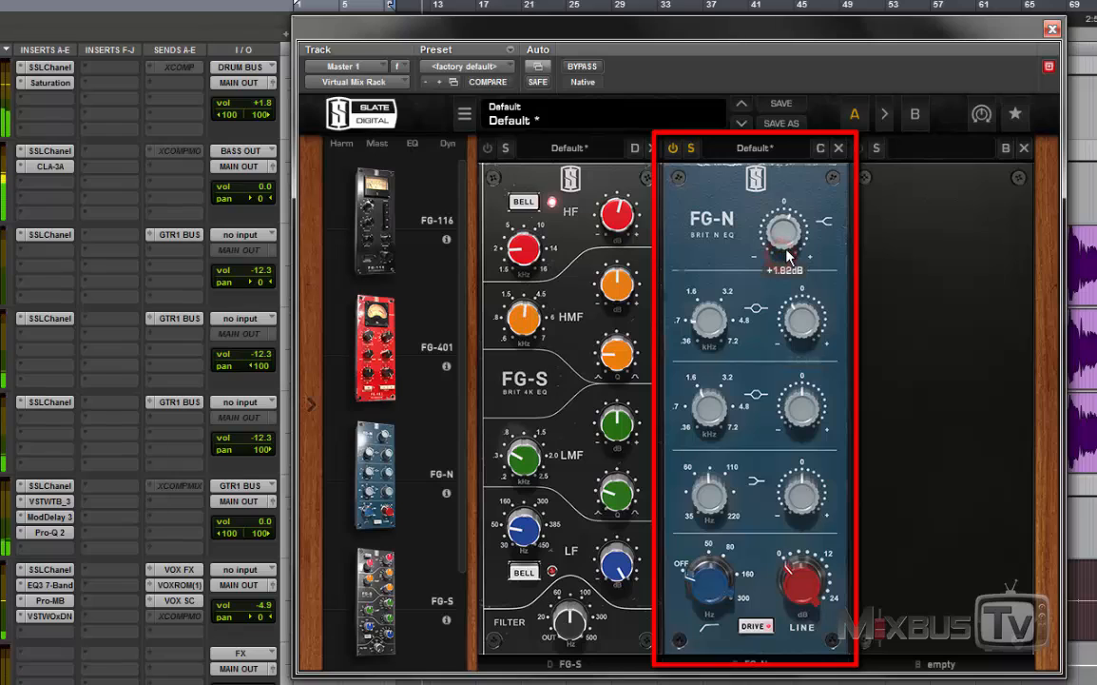
Step: Try a +8.45 dB boost on the FG-N lower mid band, stepping its frequency through 3.2, 4.8 and 7.2 kHz
{"action": "left_click_drag", "start_coordinate": [802, 407], "coordinate": [778, 383]}
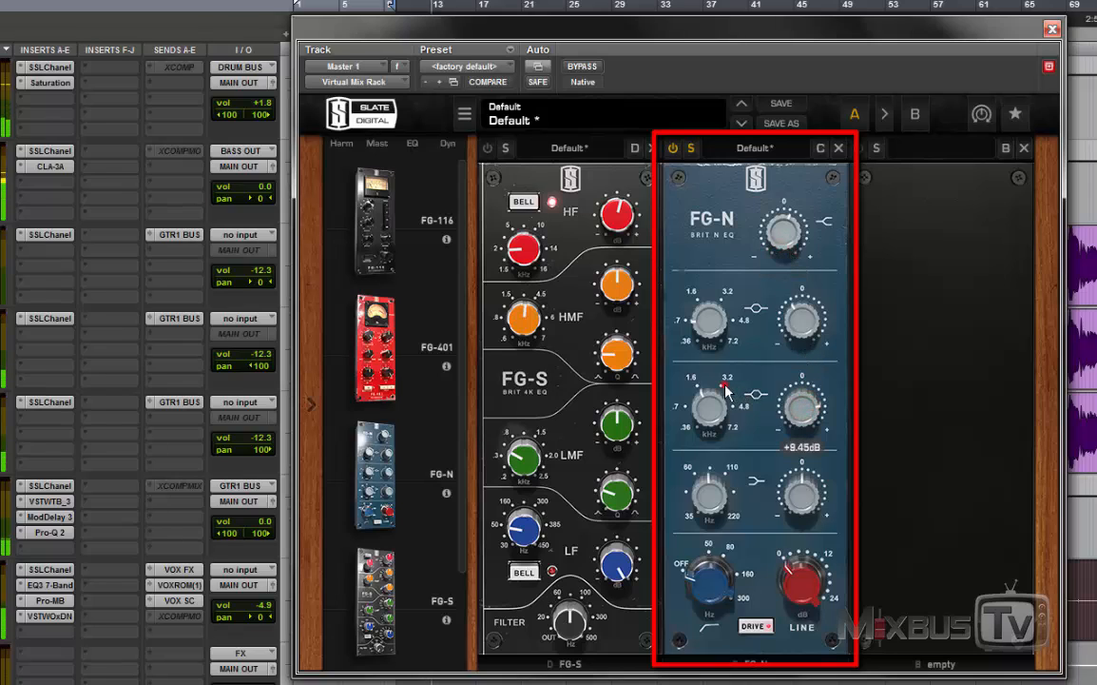
{"action": "left_click", "coordinate": [724, 385]}
{"action": "left_click", "coordinate": [738, 401]}
{"action": "left_click", "coordinate": [739, 427]}
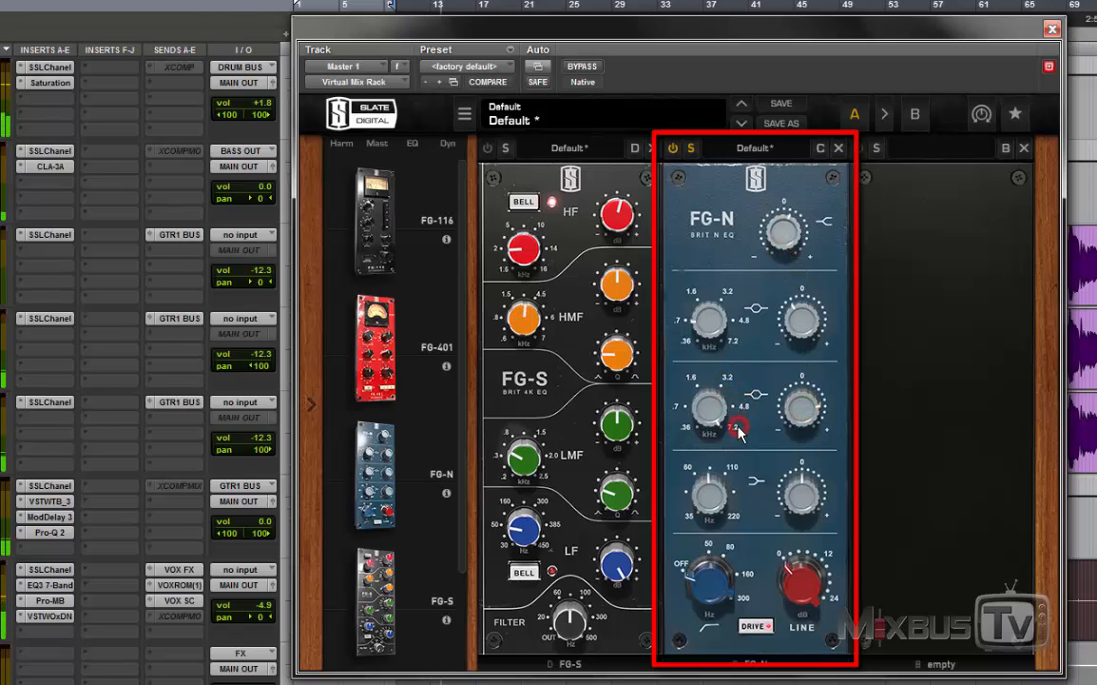
Step: Switch the FG-N lower mid frequency to .7, 4.8 and 7.2 kHz and reset the band's gain to 0.00 dB
{"action": "left_click", "coordinate": [681, 406]}
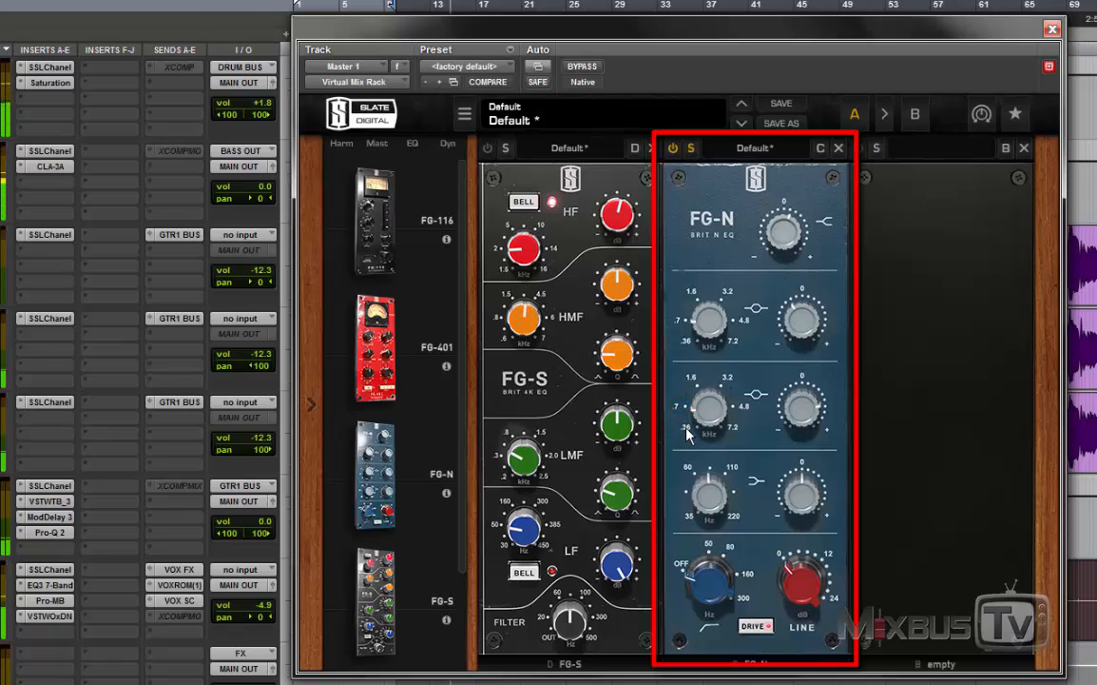
{"action": "left_click", "coordinate": [738, 408]}
{"action": "left_click", "coordinate": [733, 426]}
{"action": "double_click", "coordinate": [799, 409]}
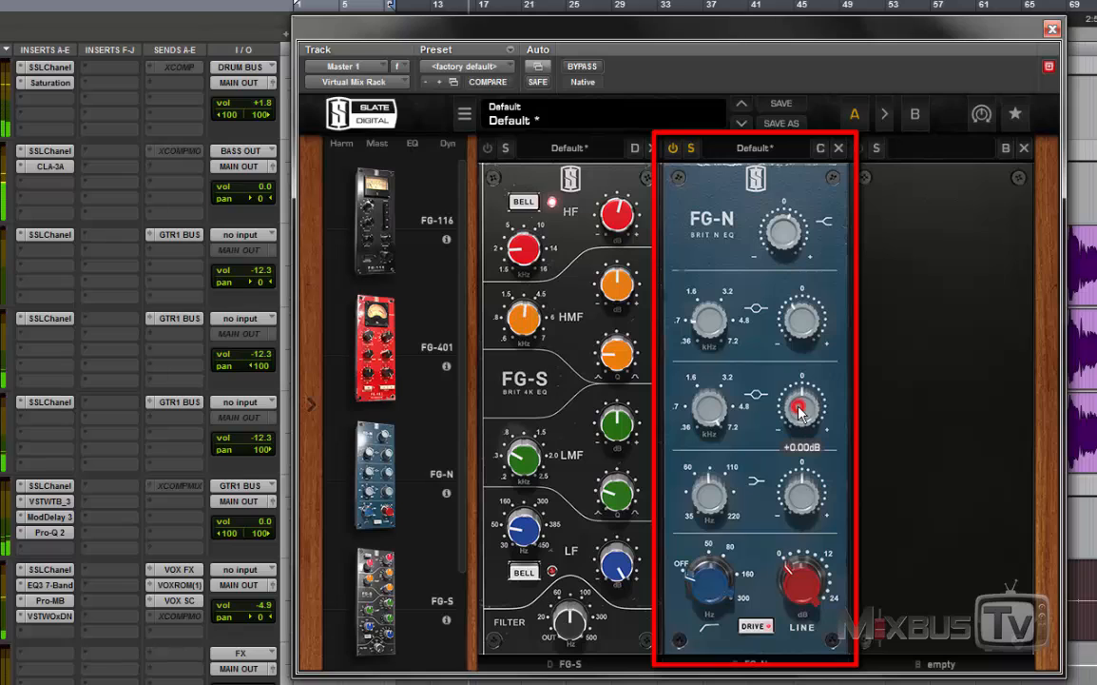
Step: Try a -4.88 dB cut on the FG-N lower mid band with a +4.34 dB low shelf boost, resetting the cut
{"action": "left_click", "coordinate": [709, 409]}
{"action": "left_click", "coordinate": [818, 496]}
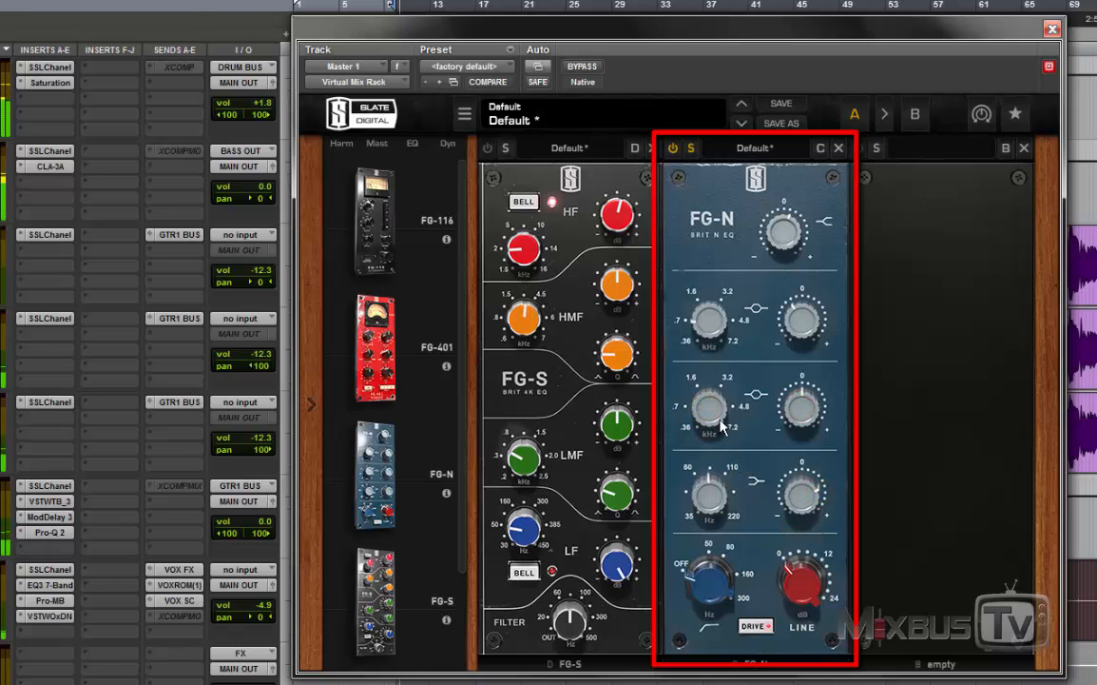
{"action": "left_click_drag", "start_coordinate": [799, 401], "coordinate": [799, 429]}
{"action": "left_click_drag", "start_coordinate": [799, 496], "coordinate": [799, 513]}
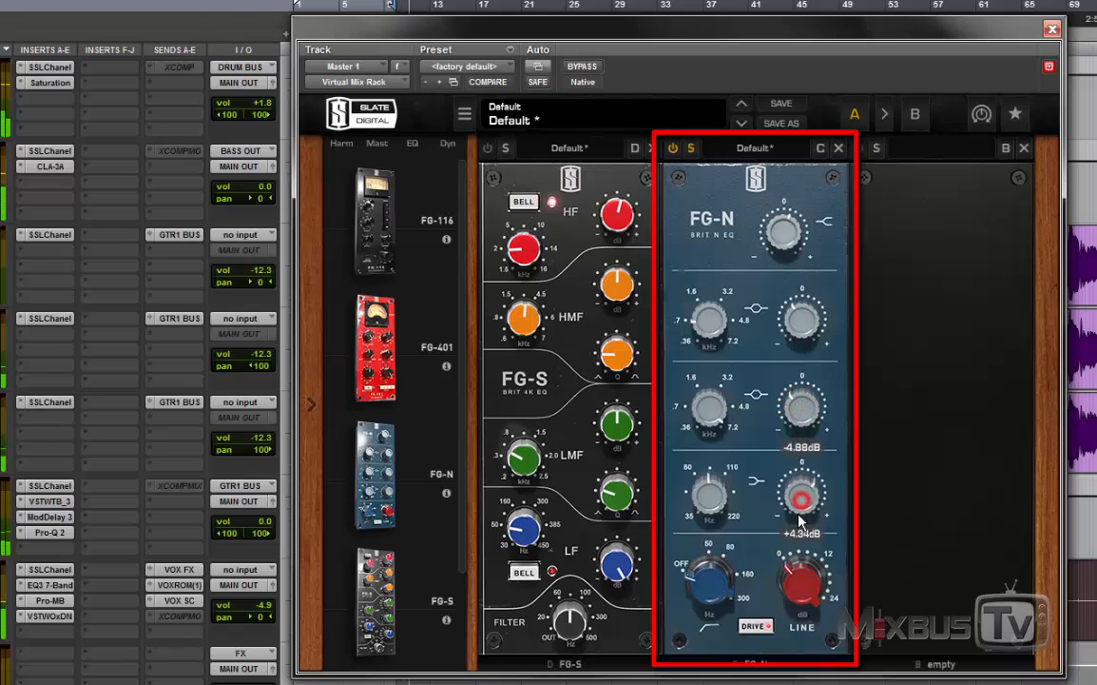
{"action": "left_click", "coordinate": [798, 409], "text": "alt"}
Step: Set the FG-N low shelf frequency to 95.5 Hz, sweep its gain up and down, and reset the gain
{"action": "left_click_drag", "start_coordinate": [806, 509], "coordinate": [810, 457]}
{"action": "mouse_move", "coordinate": [711, 503]}
{"action": "left_mouse_down"}
{"action": "mouse_move", "coordinate": [708, 532]}
{"action": "mouse_move", "coordinate": [723, 496]}
{"action": "left_mouse_up"}
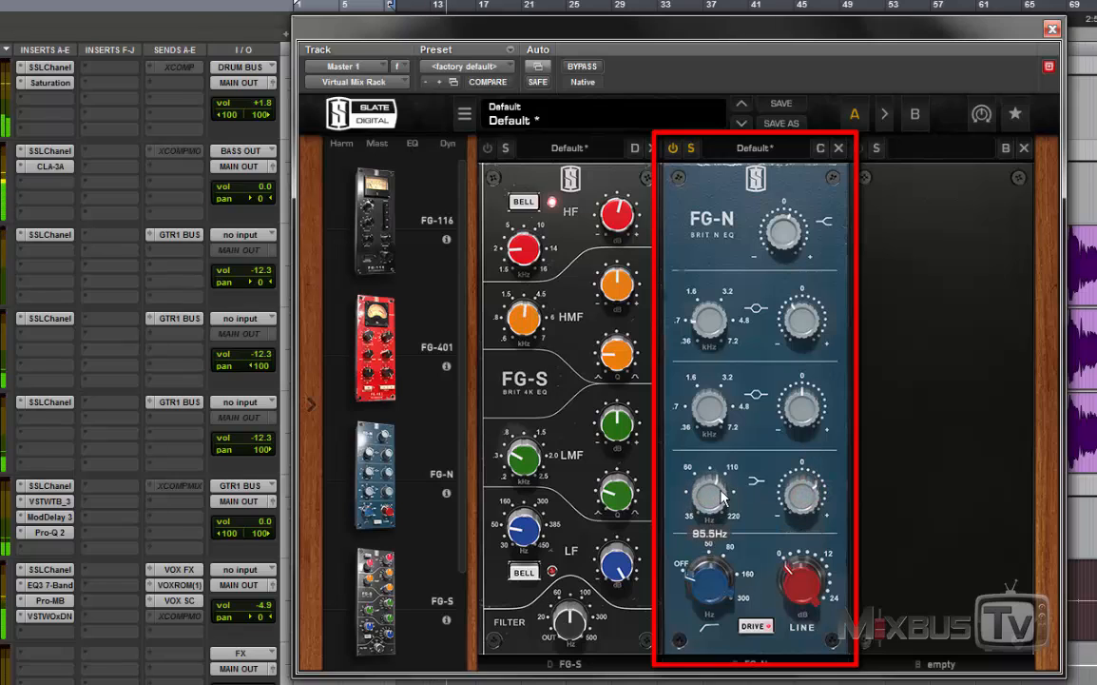
{"action": "left_click_drag", "start_coordinate": [802, 498], "coordinate": [805, 529]}
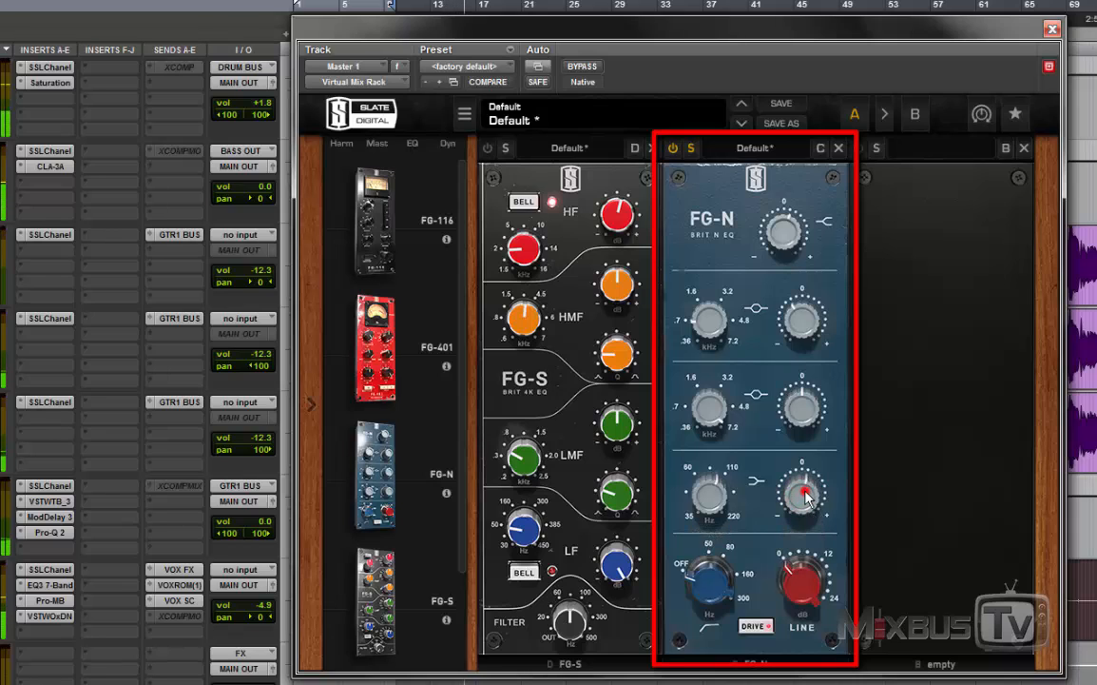
{"action": "double_click", "coordinate": [805, 492]}
Step: Boost the FG-N high shelf to +7.56 dB and turn Drive back on
{"action": "left_click_drag", "start_coordinate": [797, 408], "coordinate": [795, 397]}
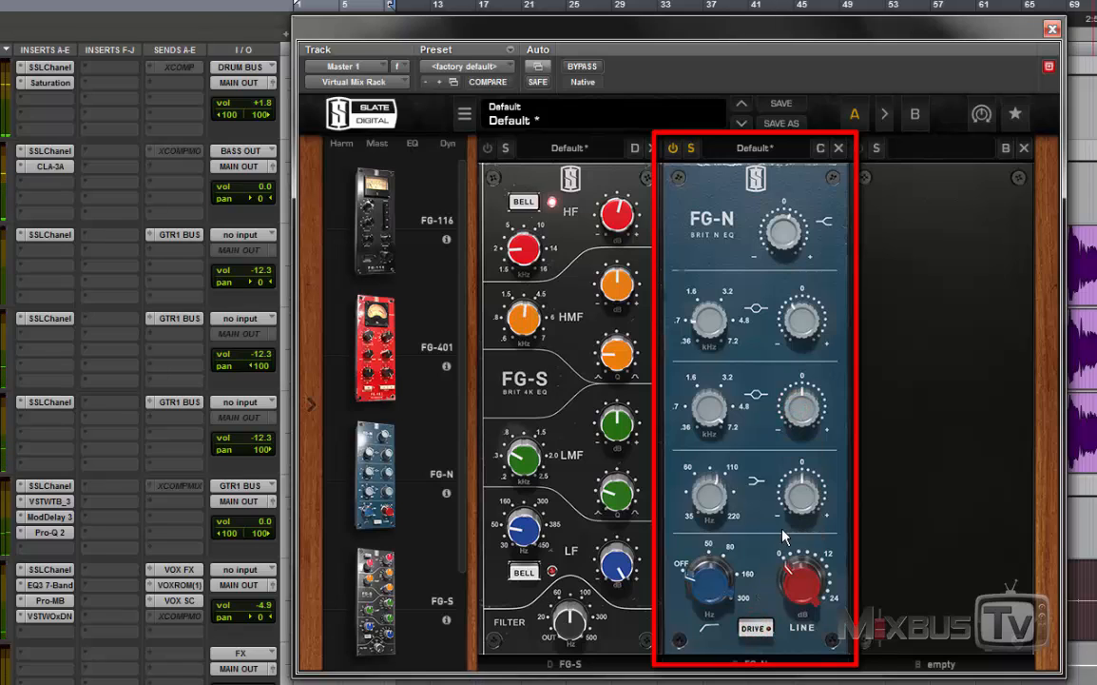
{"action": "left_click_drag", "start_coordinate": [782, 229], "coordinate": [778, 209]}
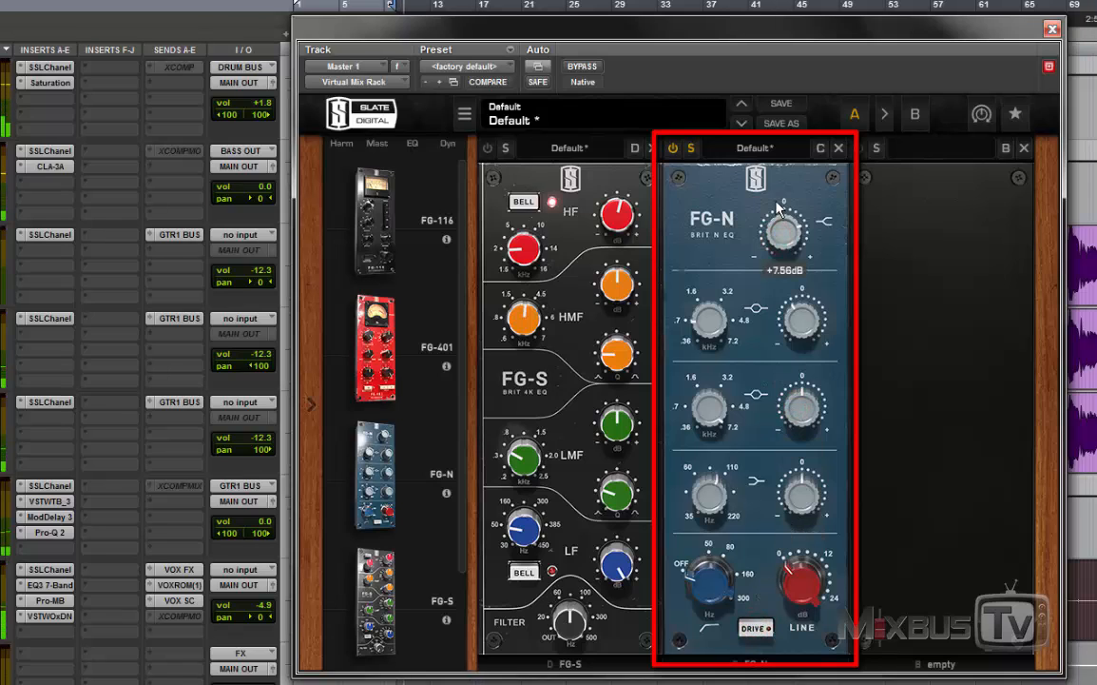
{"action": "left_click", "coordinate": [761, 633]}
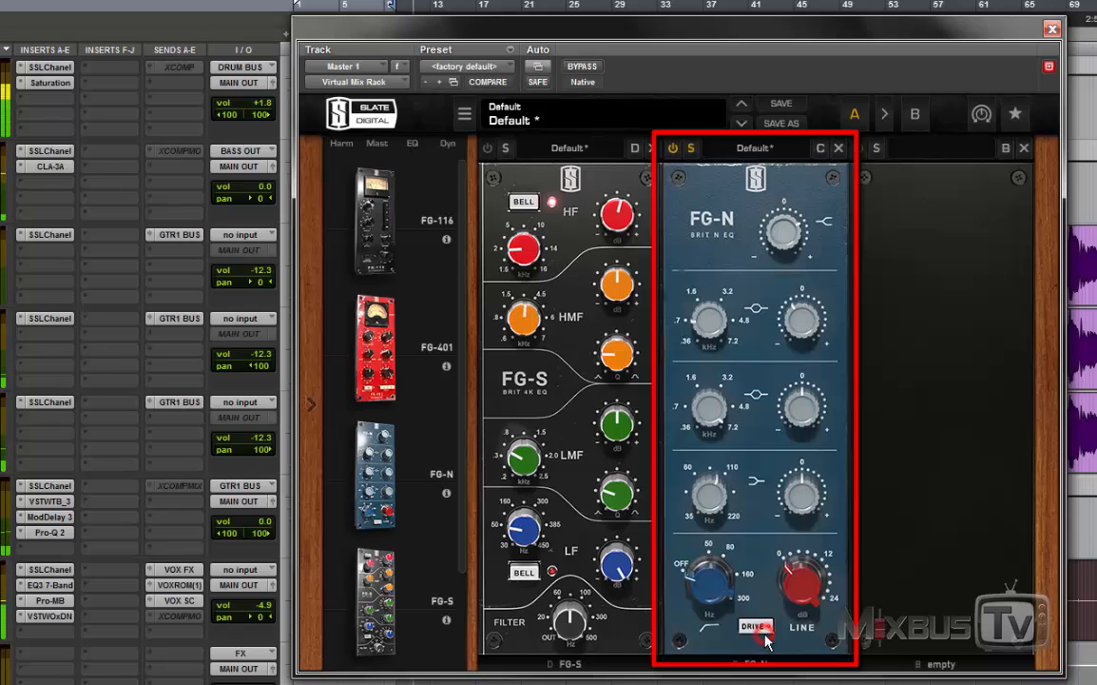
Step: Set the FG-N upper mid gain to -0.65 dB, then readjust the low shelf's gain and lower its frequency
{"action": "left_click_drag", "start_coordinate": [803, 492], "coordinate": [810, 478]}
{"action": "left_click_drag", "start_coordinate": [801, 323], "coordinate": [800, 306]}
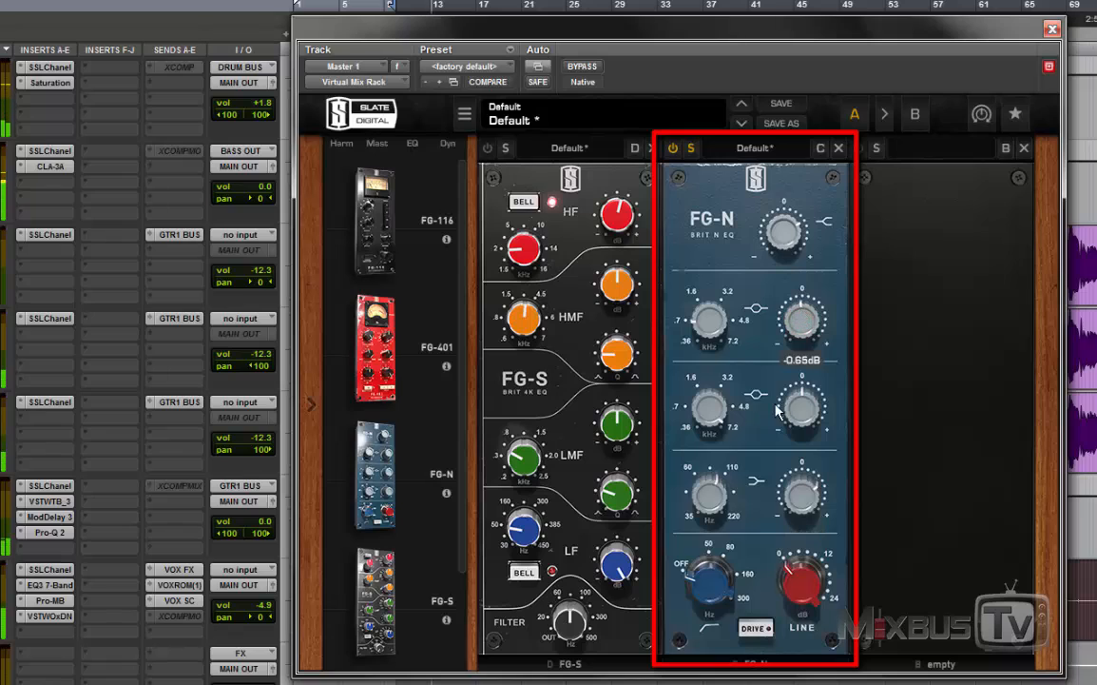
{"action": "left_click_drag", "start_coordinate": [723, 509], "coordinate": [733, 541]}
{"action": "left_click", "coordinate": [763, 516]}
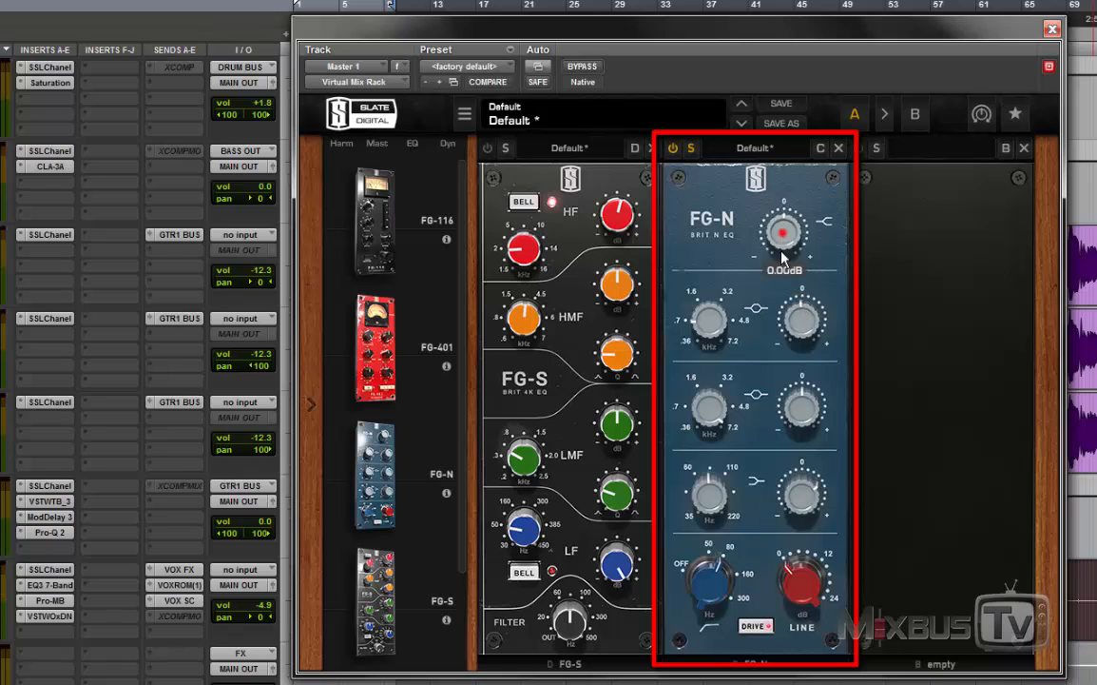
Step: Vary the FG-N high shelf gain up and down and fine-tune the upper mid gain on the full mix
{"action": "left_click_drag", "start_coordinate": [782, 257], "coordinate": [786, 233]}
{"action": "left_click_drag", "start_coordinate": [780, 251], "coordinate": [773, 241]}
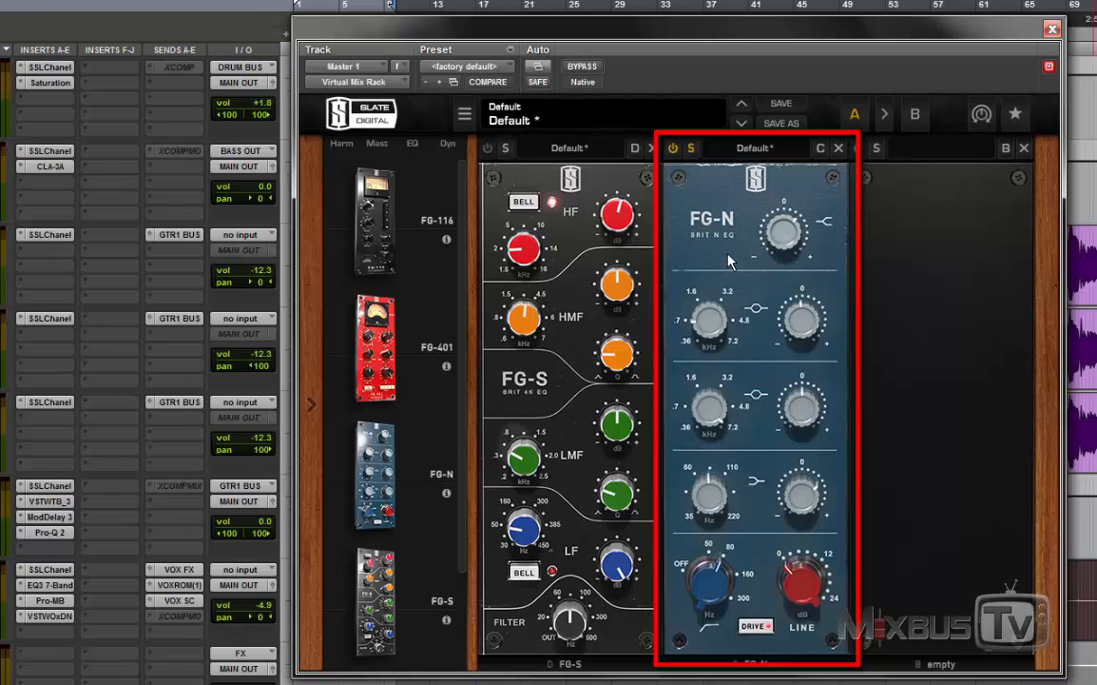
{"action": "left_click_drag", "start_coordinate": [778, 233], "coordinate": [778, 262]}
{"action": "mouse_move", "coordinate": [802, 319]}
{"action": "left_mouse_down"}
{"action": "mouse_move", "coordinate": [797, 335]}
{"action": "mouse_move", "coordinate": [804, 322]}
{"action": "left_mouse_up"}
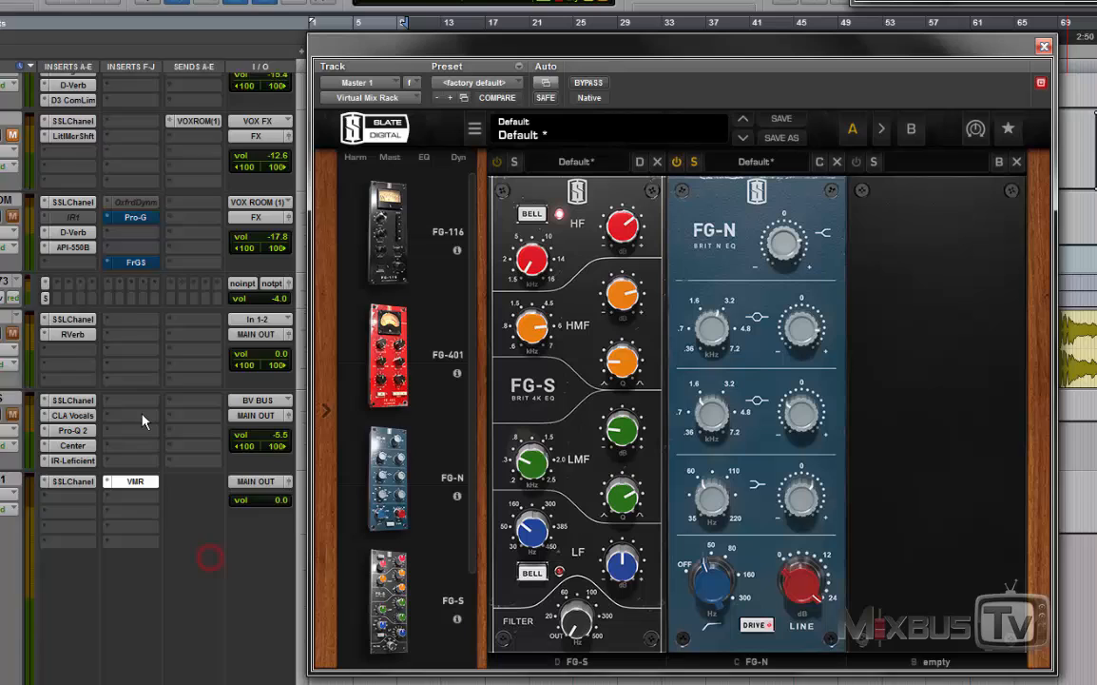
Step: Reset the gains of all four FG-N bands to 0.00 dB for the vocal
{"action": "scroll", "coordinate": [143, 421], "scroll_direction": "up", "scroll_amount": 10}
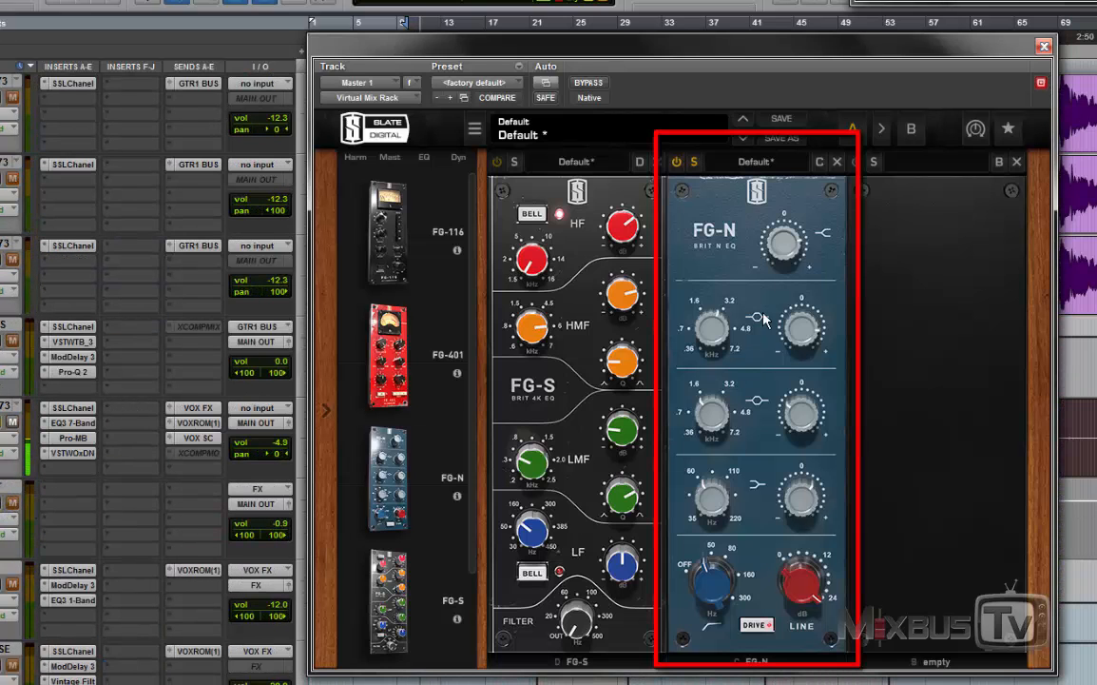
{"action": "left_click", "coordinate": [785, 247], "text": "alt"}
{"action": "left_click", "coordinate": [787, 246], "text": "alt"}
{"action": "left_click", "coordinate": [814, 324], "text": "alt"}
{"action": "left_click", "coordinate": [801, 411], "text": "alt"}
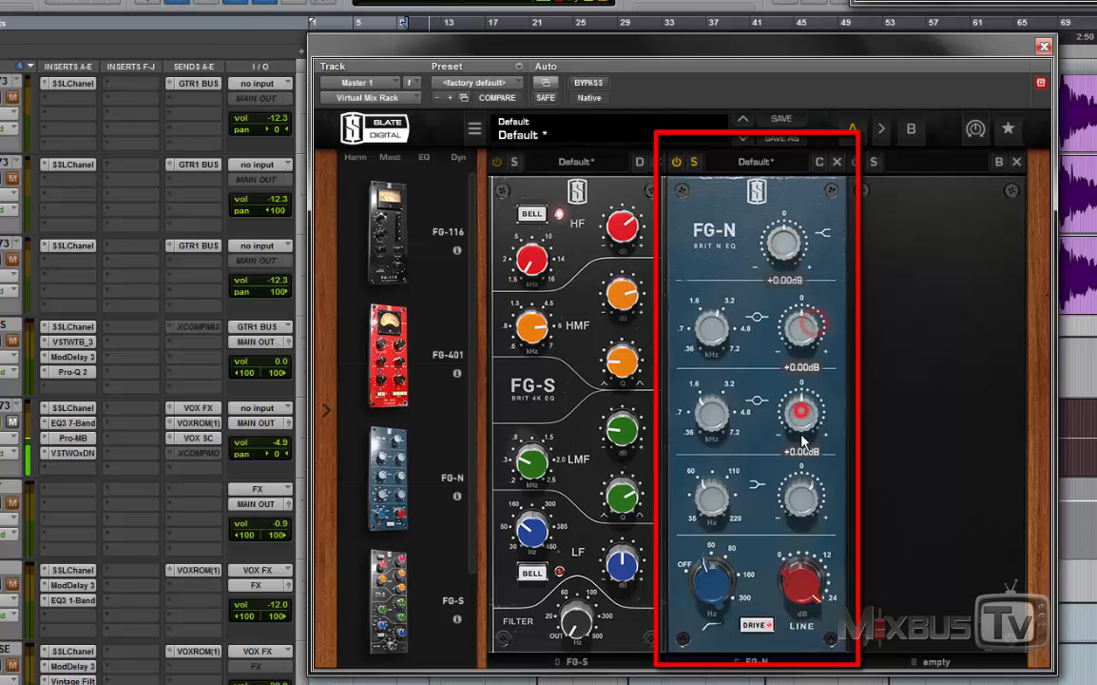
{"action": "left_click", "coordinate": [804, 491], "text": "alt"}
Step: Lower the FG-N Line level and switch Drive off and back on to compare
{"action": "left_click_drag", "start_coordinate": [815, 570], "coordinate": [789, 630]}
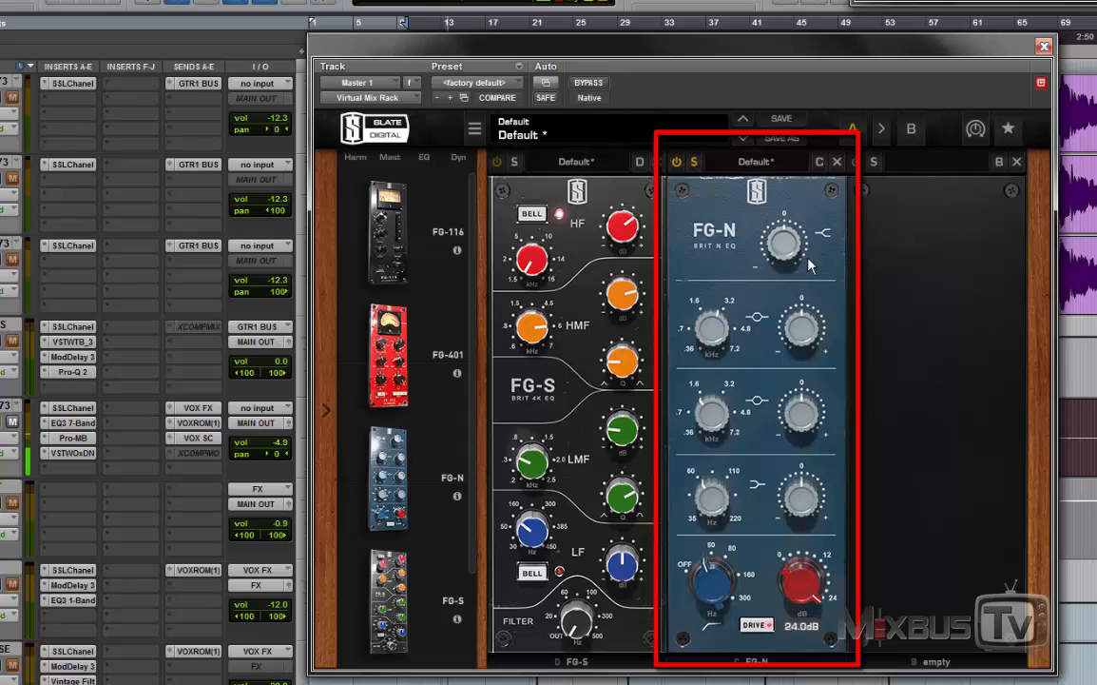
{"action": "left_click", "coordinate": [760, 635]}
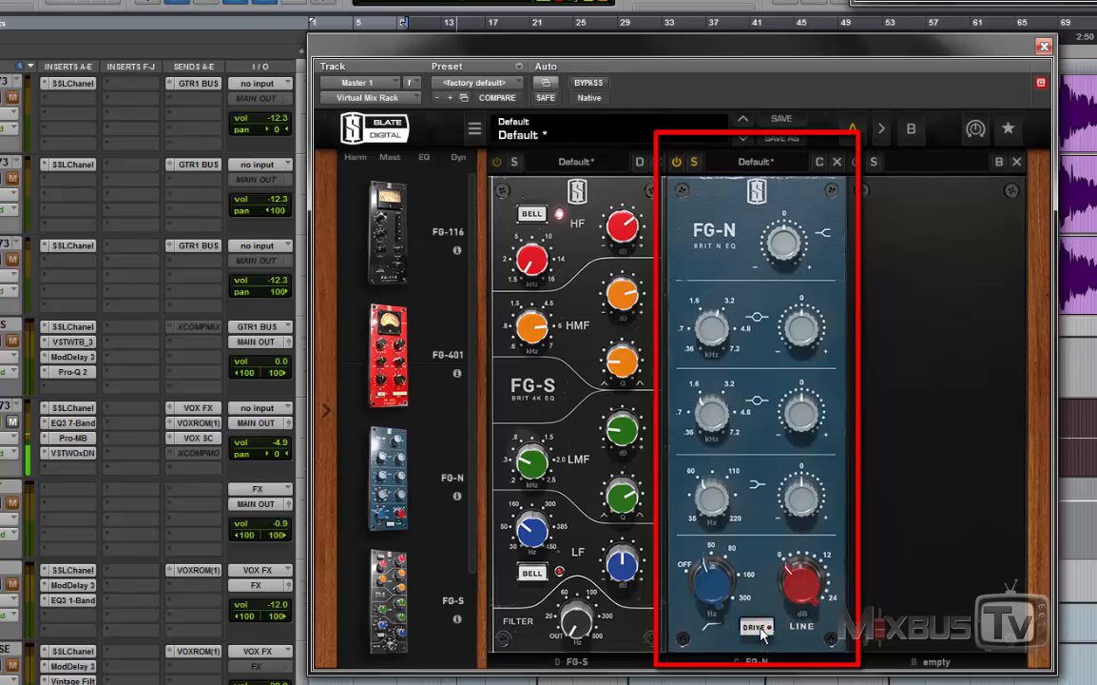
{"action": "left_click", "coordinate": [760, 626]}
Step: Set the FG-N high-pass filter to 48.7 Hz and boost the low shelf +5.32 dB at 93.6 Hz
{"action": "mouse_move", "coordinate": [721, 584]}
{"action": "left_mouse_down"}
{"action": "mouse_move", "coordinate": [720, 618]}
{"action": "mouse_move", "coordinate": [718, 581]}
{"action": "left_mouse_up"}
{"action": "left_click_drag", "start_coordinate": [785, 503], "coordinate": [790, 479]}
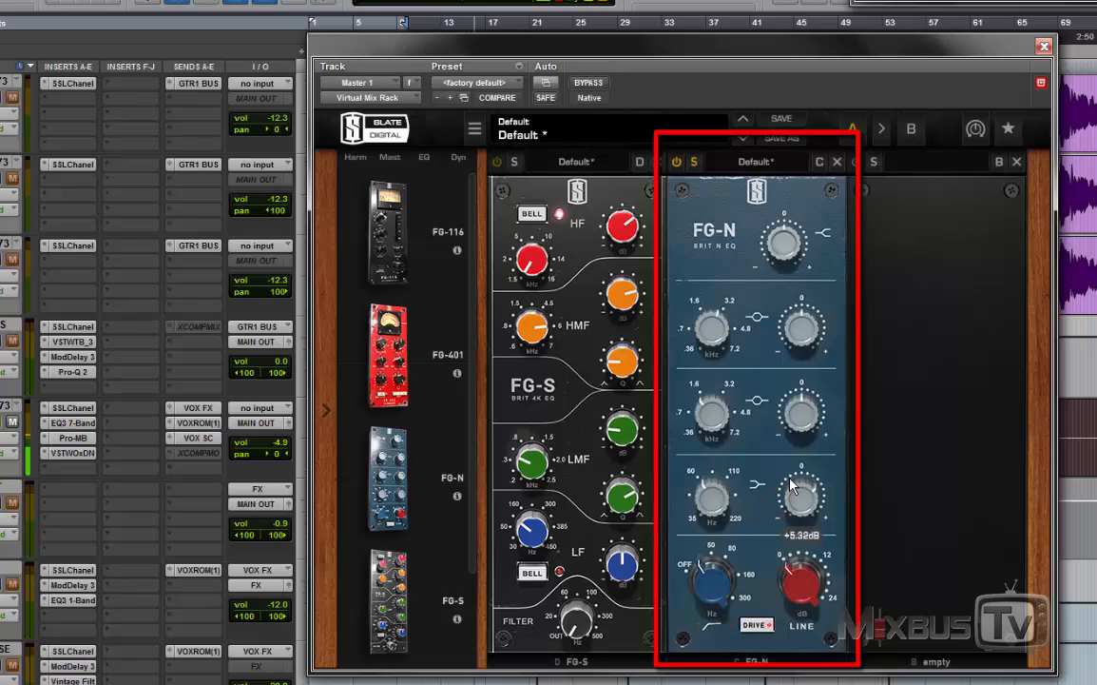
{"action": "left_click_drag", "start_coordinate": [720, 582], "coordinate": [728, 563]}
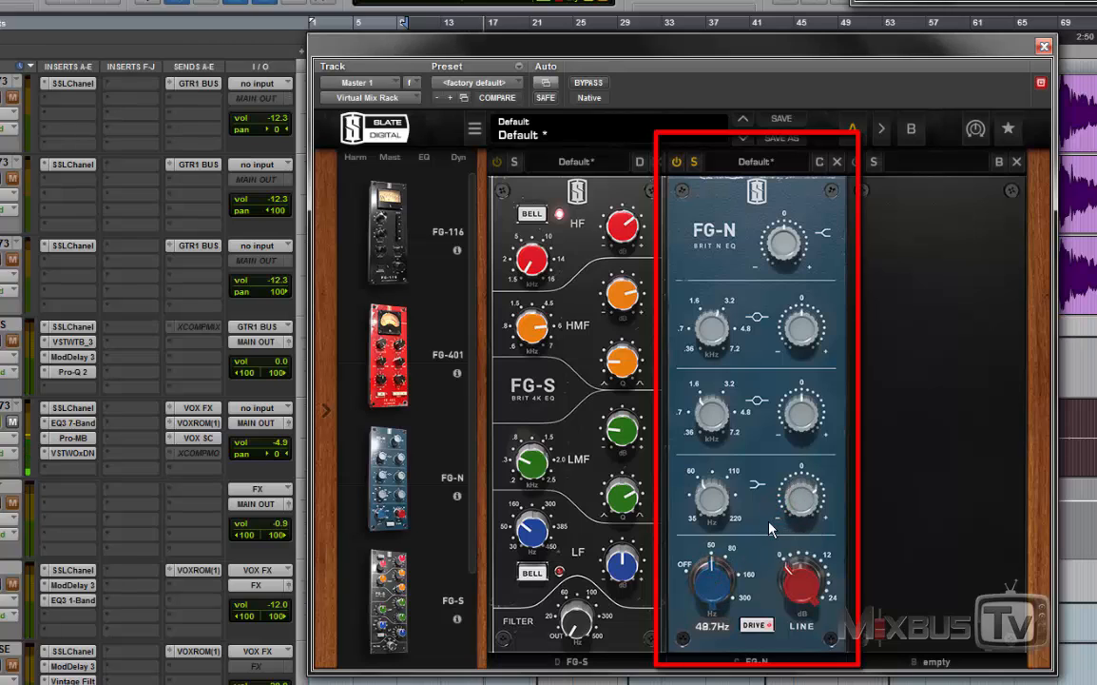
{"action": "left_click_drag", "start_coordinate": [713, 498], "coordinate": [720, 487]}
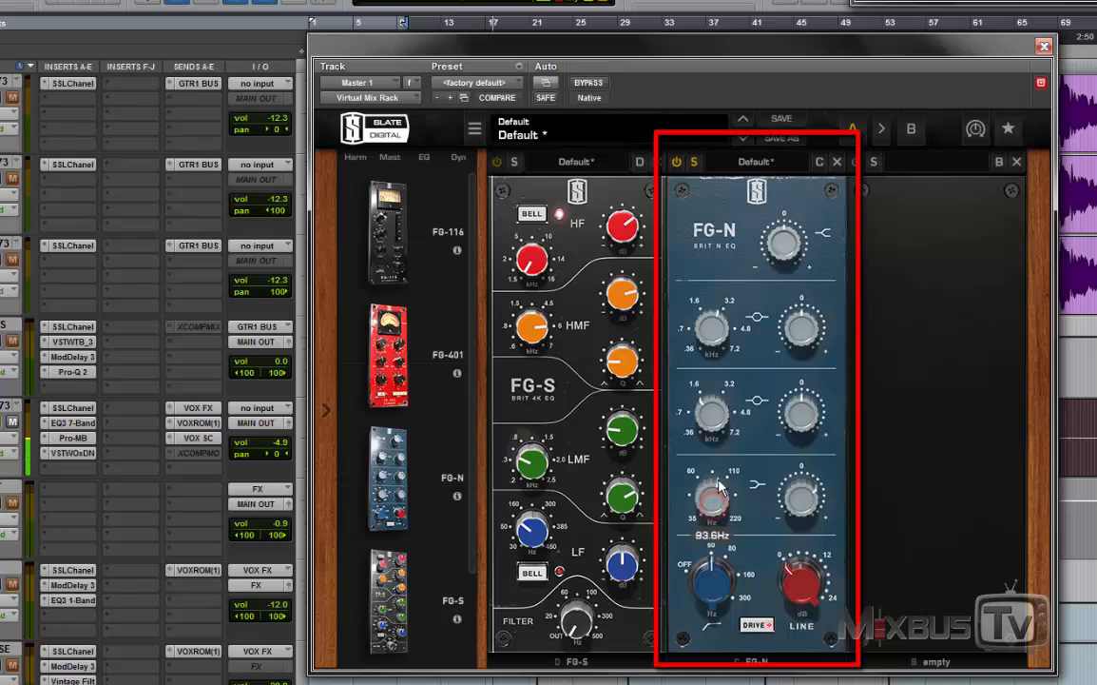
Step: Boost the FG-N high shelf +2.52 dB and cut the upper mid band to -6.89 dB at 1.09 kHz, then ease the cut
{"action": "left_click_drag", "start_coordinate": [782, 245], "coordinate": [778, 194]}
{"action": "mouse_move", "coordinate": [783, 239]}
{"action": "left_mouse_down"}
{"action": "mouse_move", "coordinate": [781, 268]}
{"action": "mouse_move", "coordinate": [783, 257]}
{"action": "left_mouse_up"}
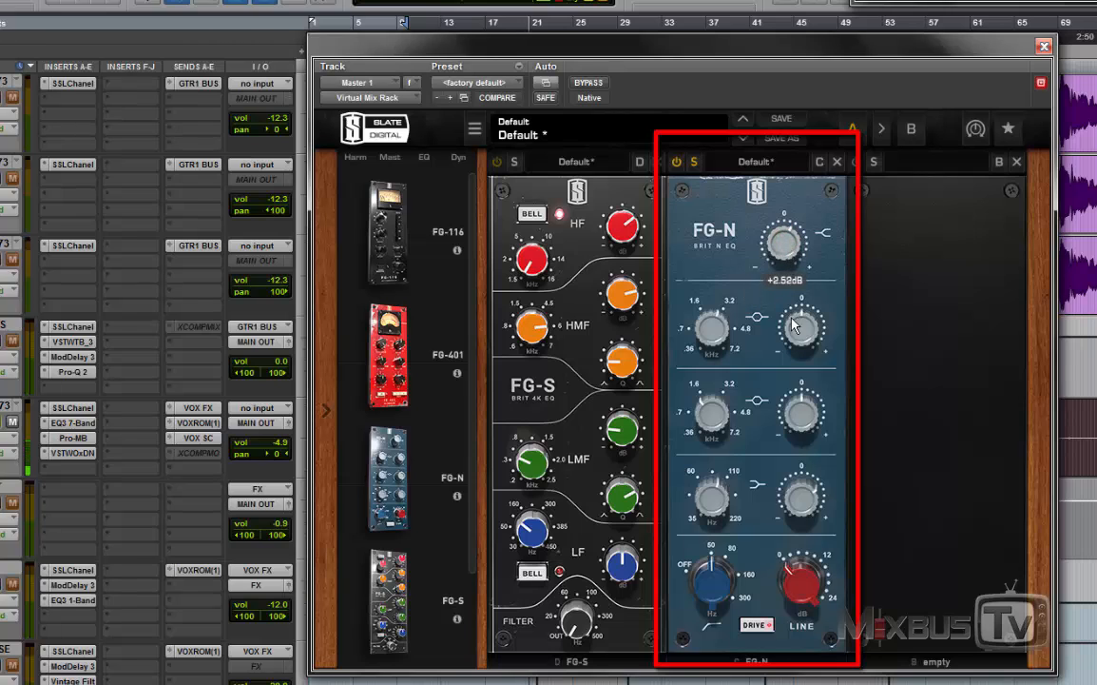
{"action": "mouse_move", "coordinate": [798, 327]}
{"action": "left_mouse_down"}
{"action": "mouse_move", "coordinate": [800, 301]}
{"action": "mouse_move", "coordinate": [798, 348]}
{"action": "left_mouse_up"}
{"action": "left_click_drag", "start_coordinate": [712, 329], "coordinate": [718, 466]}
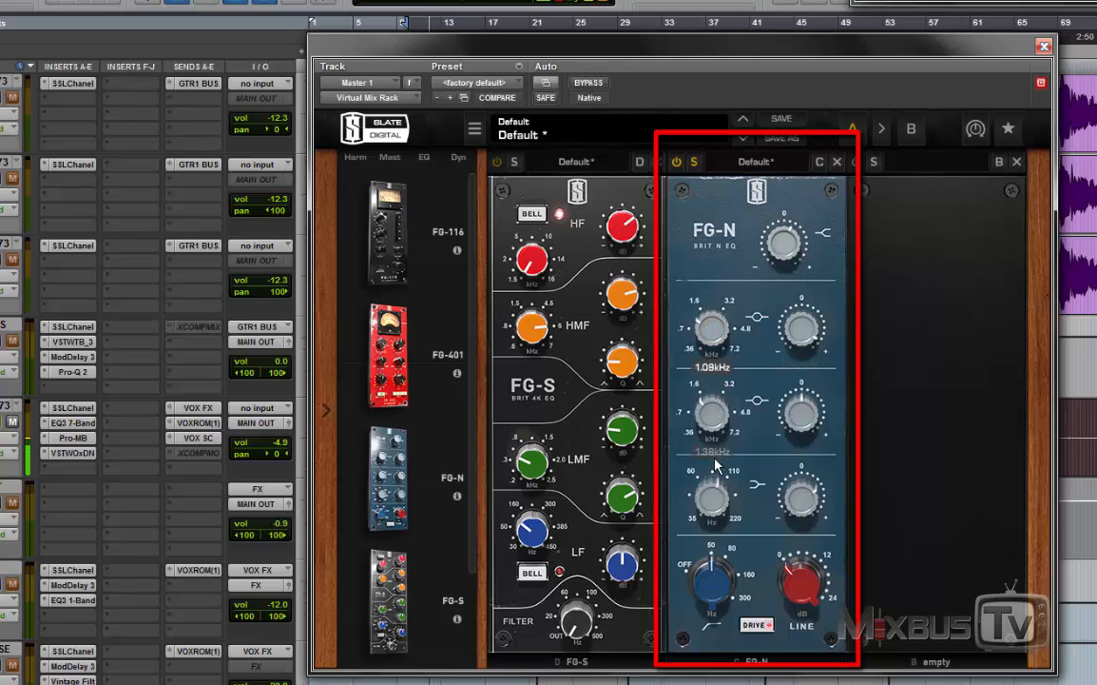
{"action": "left_click_drag", "start_coordinate": [799, 316], "coordinate": [800, 411]}
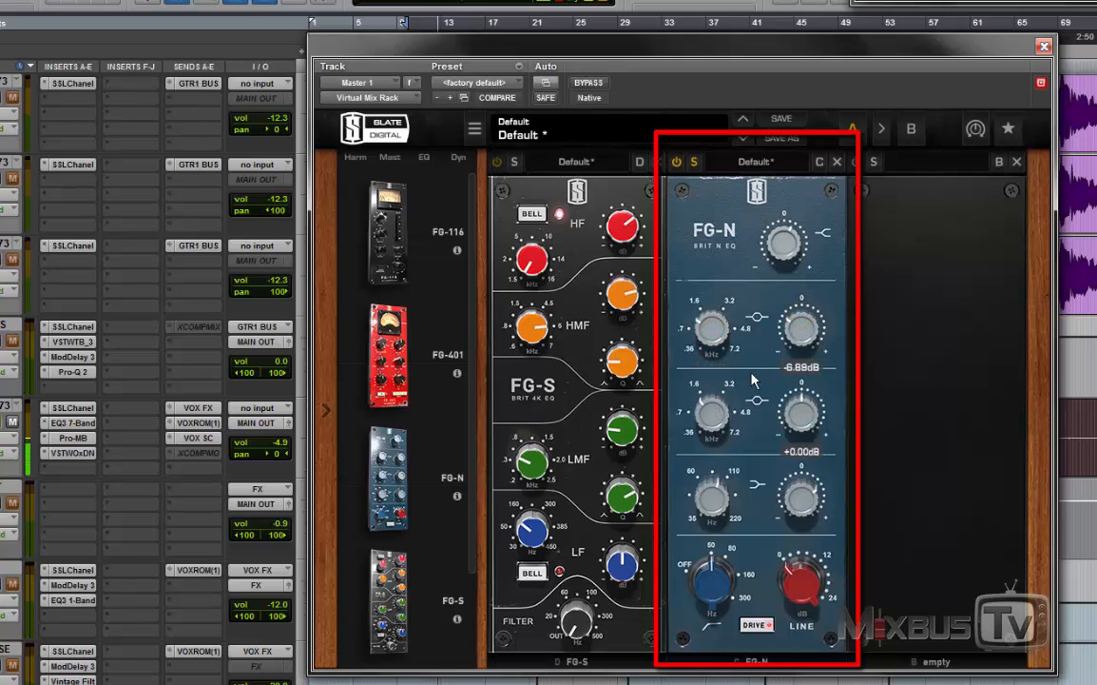
{"action": "left_click_drag", "start_coordinate": [800, 329], "coordinate": [800, 319]}
Step: Readjust the FG-N low shelf, lower mid and high shelf gains and raise the Line level to 24 dB
{"action": "left_click_drag", "start_coordinate": [801, 495], "coordinate": [801, 538]}
{"action": "mouse_move", "coordinate": [801, 412]}
{"action": "left_mouse_down"}
{"action": "mouse_move", "coordinate": [802, 394]}
{"action": "mouse_move", "coordinate": [803, 419]}
{"action": "left_mouse_up"}
{"action": "left_click_drag", "start_coordinate": [791, 248], "coordinate": [788, 236]}
{"action": "left_click_drag", "start_coordinate": [788, 591], "coordinate": [788, 345]}
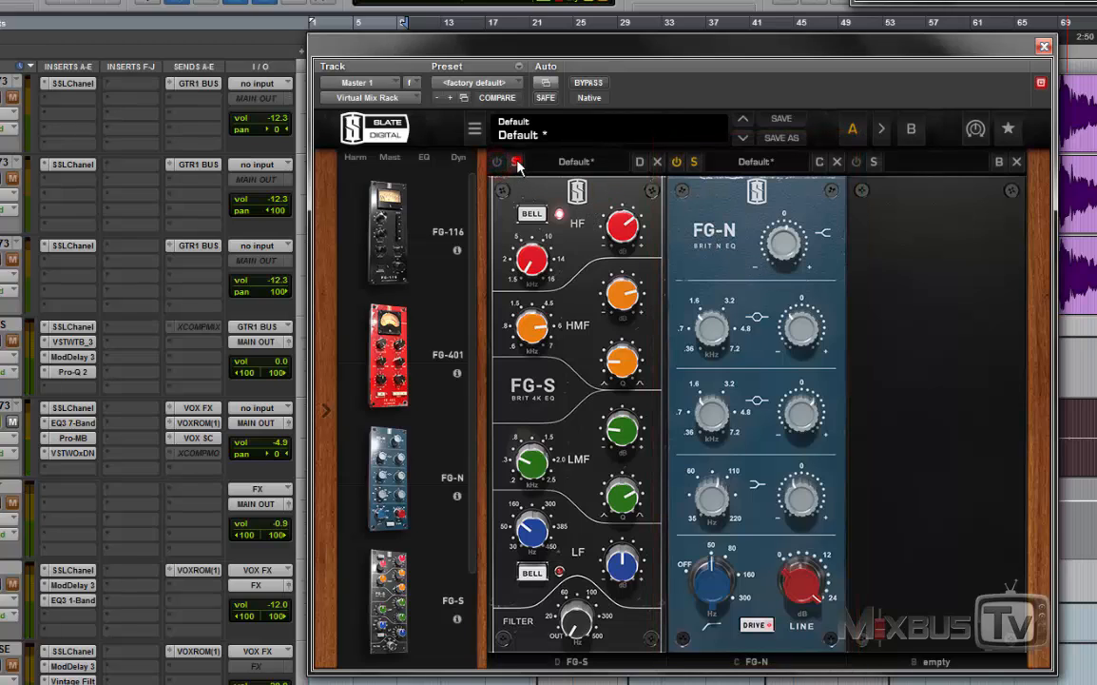
Step: Reset the HF, HMF, LMF and LF gains of the FG-S to 0.00 dB
{"action": "left_click_drag", "start_coordinate": [624, 221], "coordinate": [623, 255]}
{"action": "left_click", "coordinate": [624, 222], "text": "alt"}
{"action": "left_click", "coordinate": [628, 293], "text": "alt"}
{"action": "left_click", "coordinate": [623, 432], "text": "alt"}
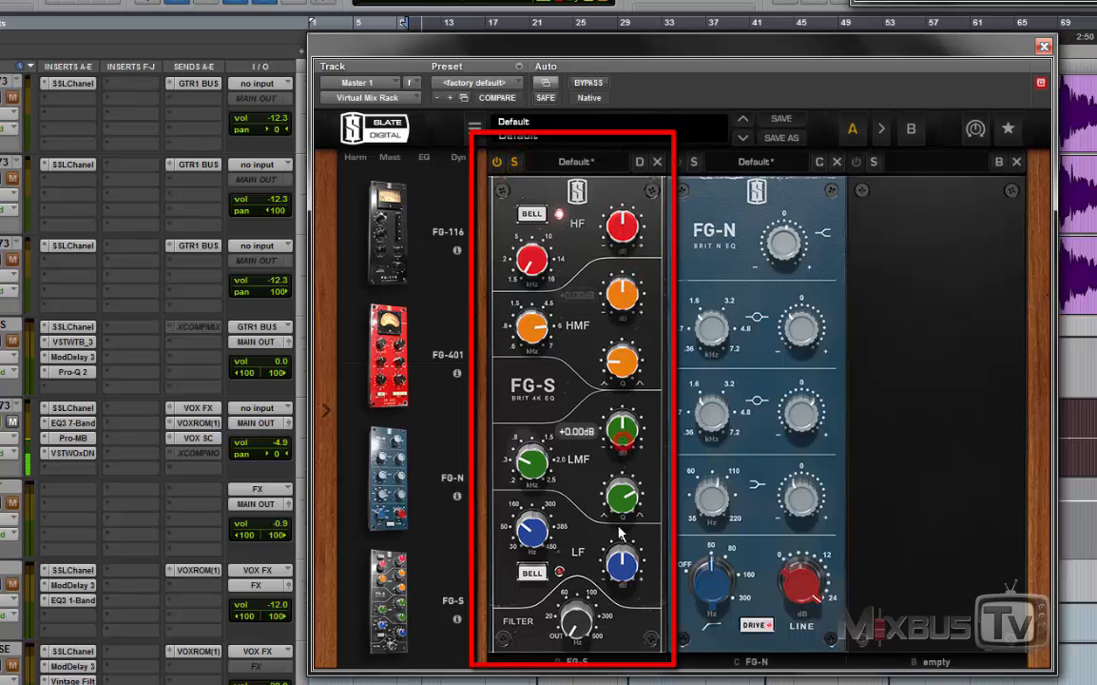
{"action": "left_click", "coordinate": [619, 555], "text": "alt"}
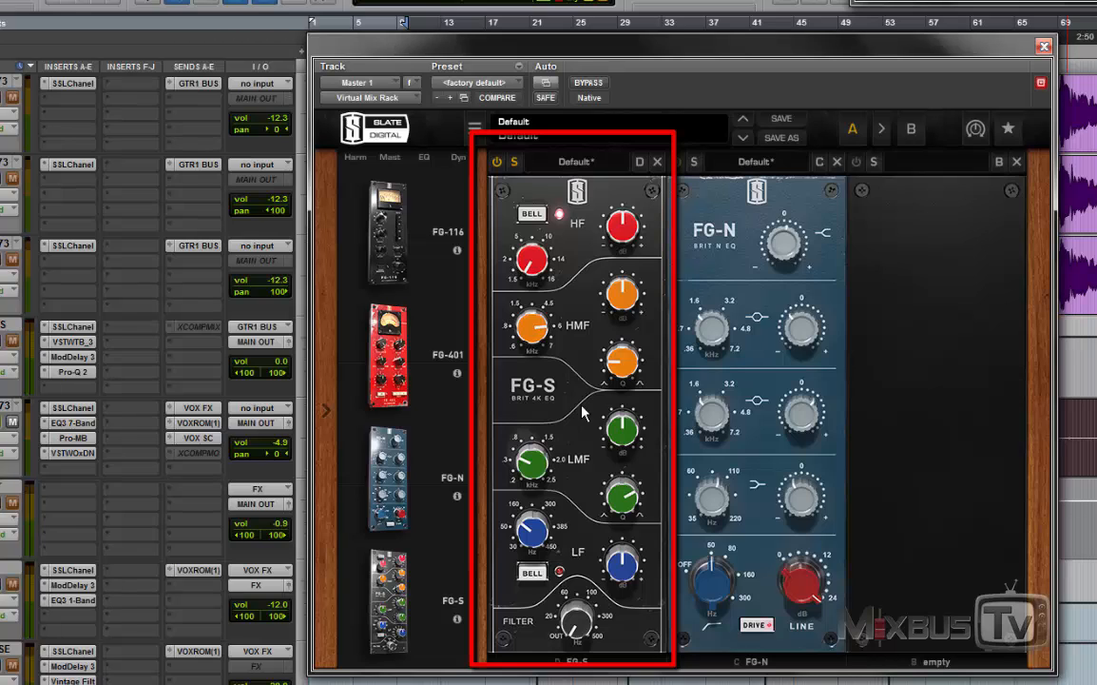
Step: Boost the FG-S HF band to +6.04 dB at about 10.7 kHz
{"action": "left_click_drag", "start_coordinate": [622, 225], "coordinate": [629, 185]}
{"action": "left_click_drag", "start_coordinate": [534, 252], "coordinate": [556, 163]}
{"action": "left_click_drag", "start_coordinate": [624, 234], "coordinate": [632, 245]}
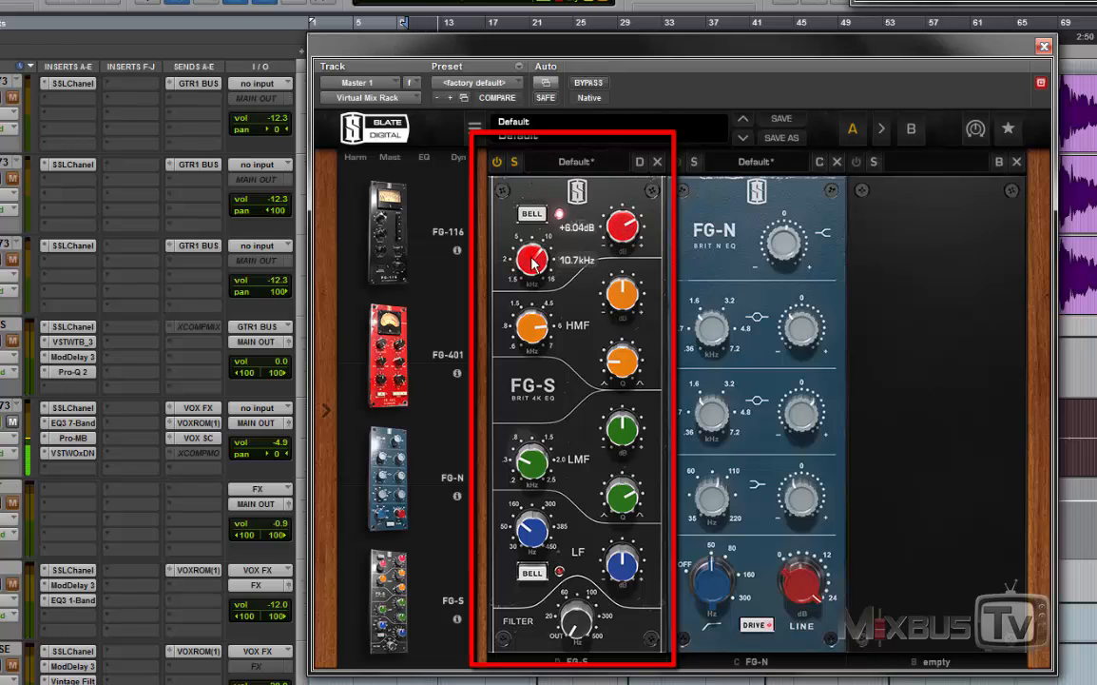
{"action": "mouse_move", "coordinate": [533, 259]}
{"action": "left_mouse_down"}
{"action": "mouse_move", "coordinate": [534, 269]}
{"action": "mouse_move", "coordinate": [540, 254]}
{"action": "left_mouse_up"}
Step: Boost the FG-S LF band at 285 Hz and set the FG-S filter to 44.5 Hz
{"action": "left_click_drag", "start_coordinate": [621, 574], "coordinate": [619, 539]}
{"action": "left_click_drag", "start_coordinate": [531, 538], "coordinate": [530, 495]}
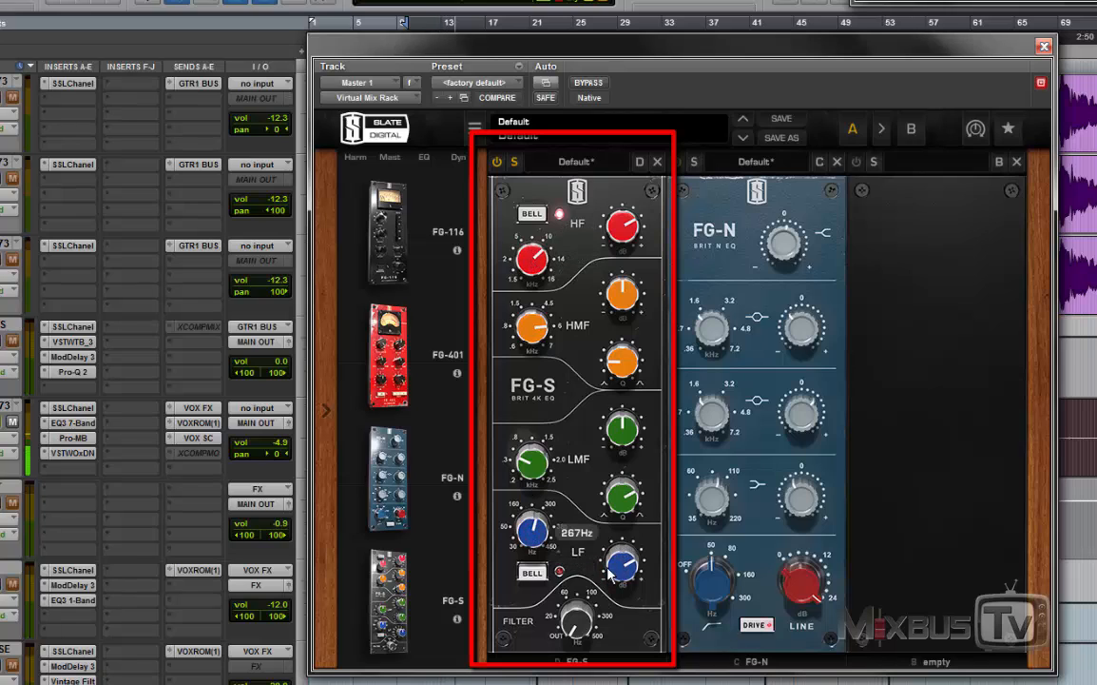
{"action": "left_click_drag", "start_coordinate": [620, 571], "coordinate": [618, 560]}
{"action": "left_click_drag", "start_coordinate": [531, 532], "coordinate": [530, 523]}
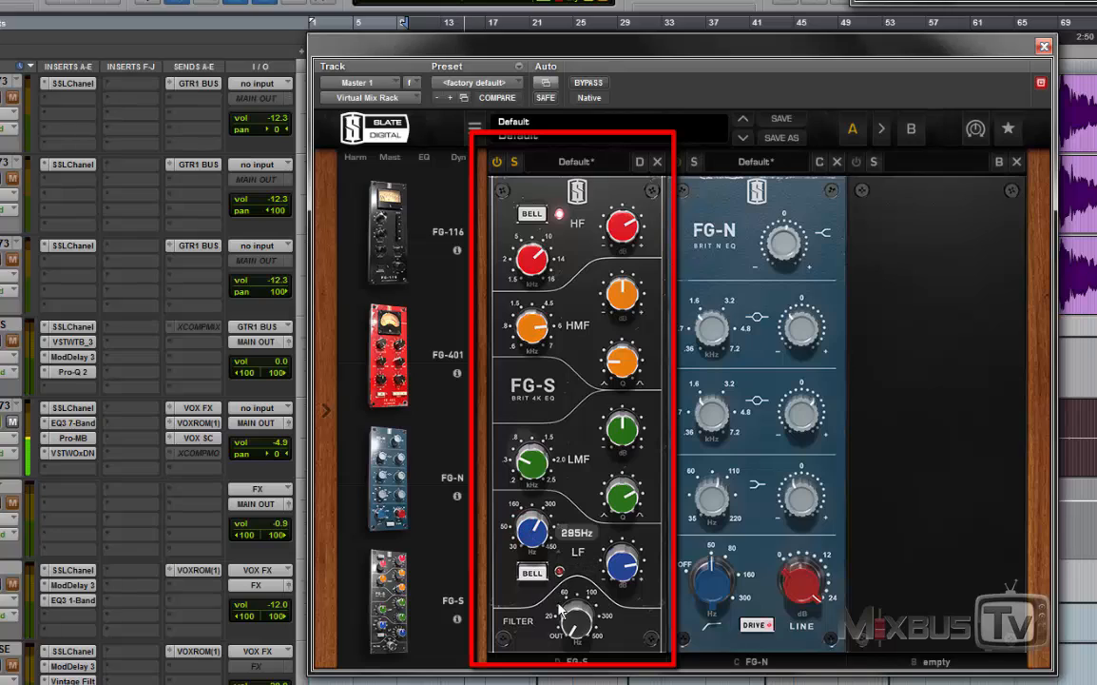
{"action": "left_click_drag", "start_coordinate": [562, 613], "coordinate": [568, 601]}
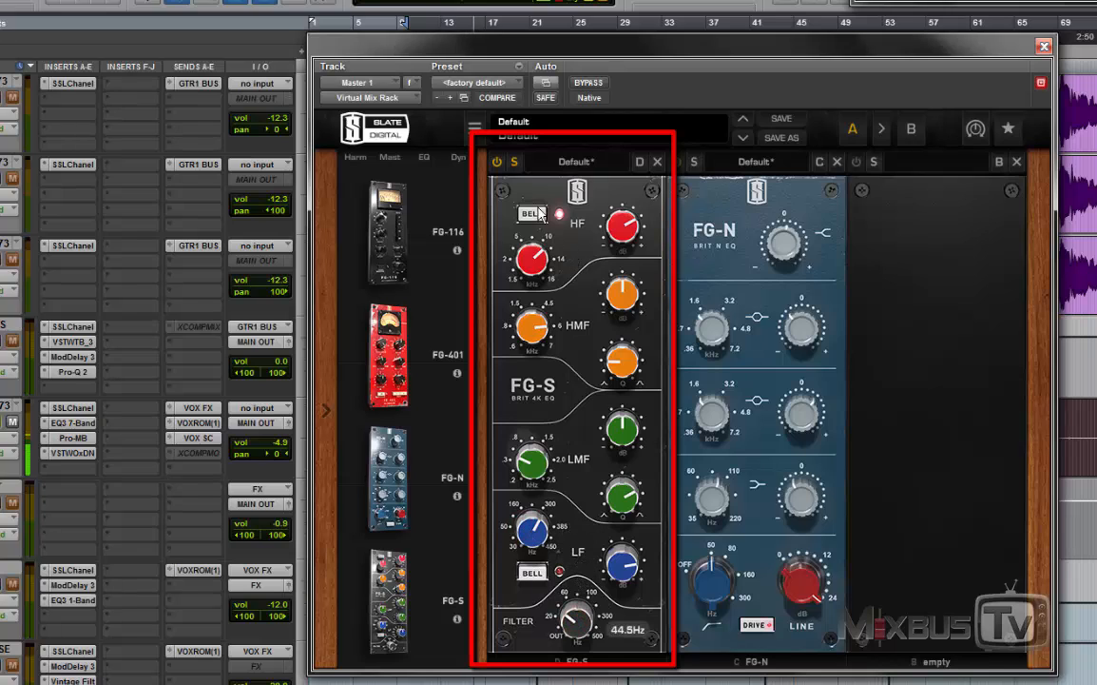
Step: Bypass and re-enable the FG-S to compare the vocal, and slightly raise the HMF gain
{"action": "left_click", "coordinate": [497, 163]}
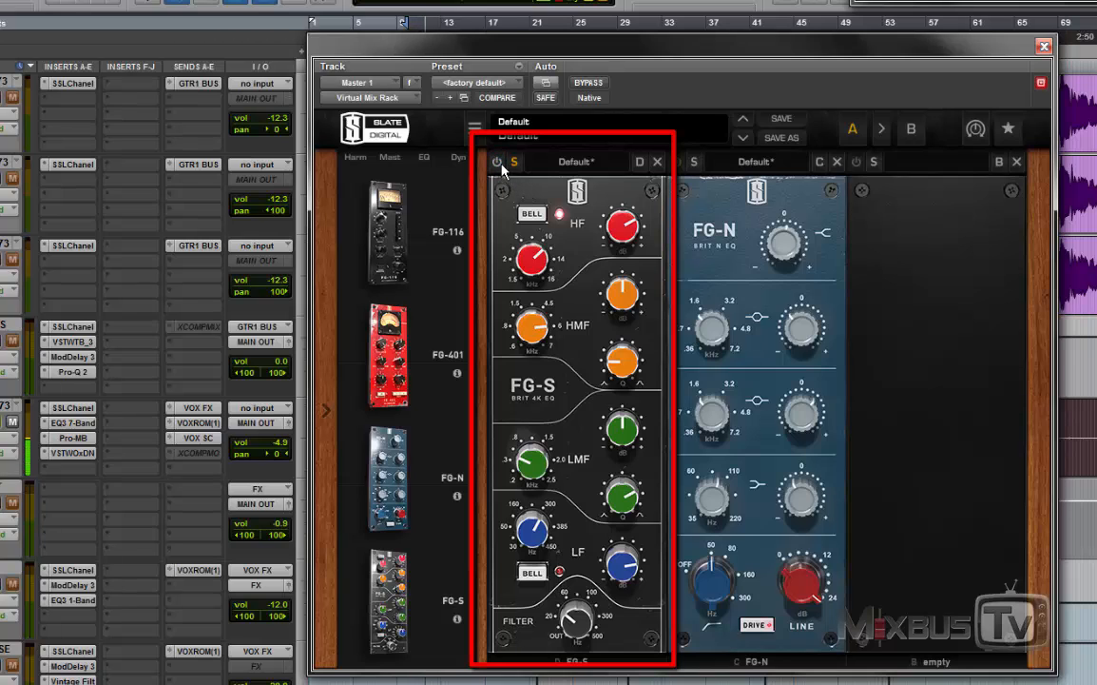
{"action": "left_click", "coordinate": [497, 162]}
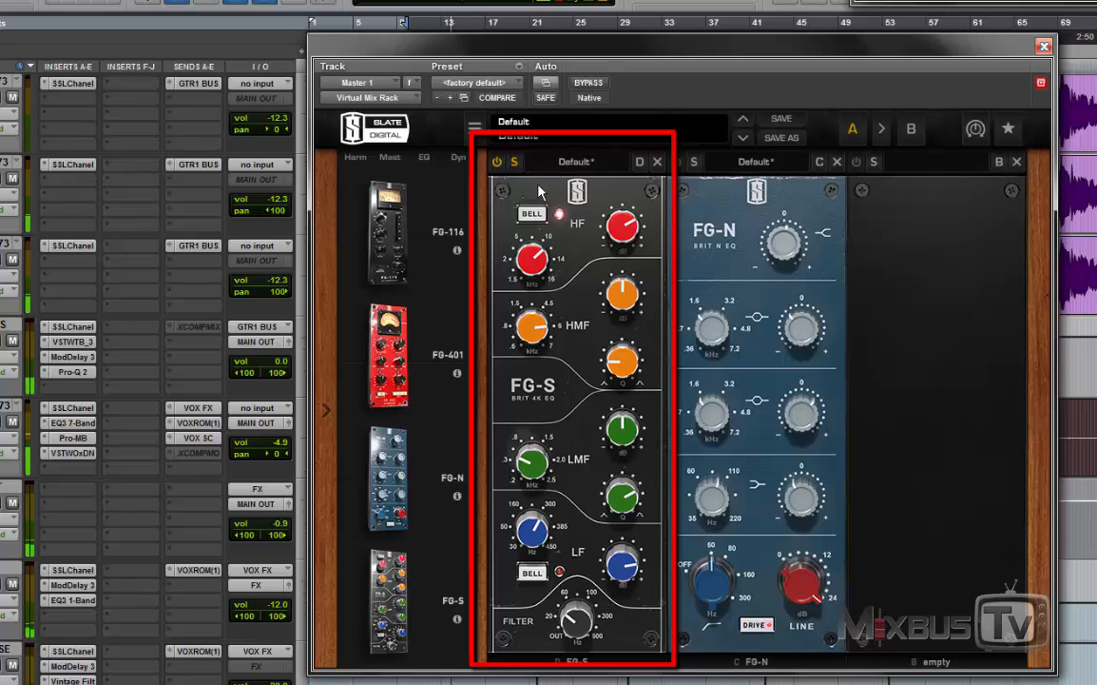
{"action": "left_click_drag", "start_coordinate": [628, 288], "coordinate": [629, 283]}
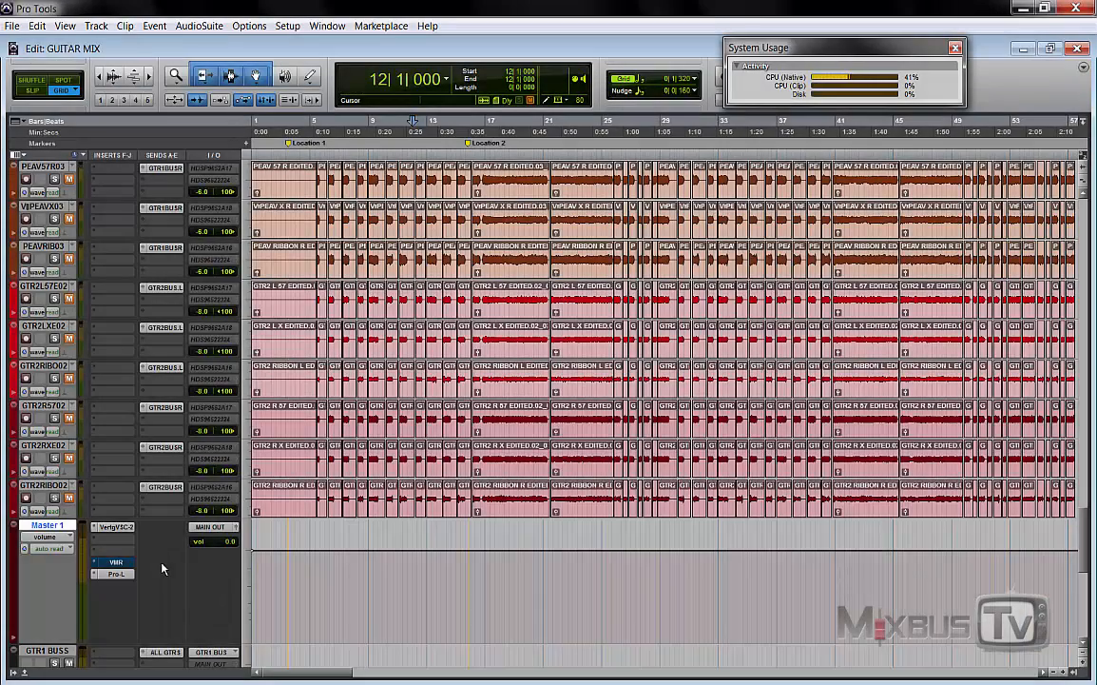
Step: Play the full mix from bar 12 and look over the session's tracks, then stop playback
{"action": "key", "text": "space"}
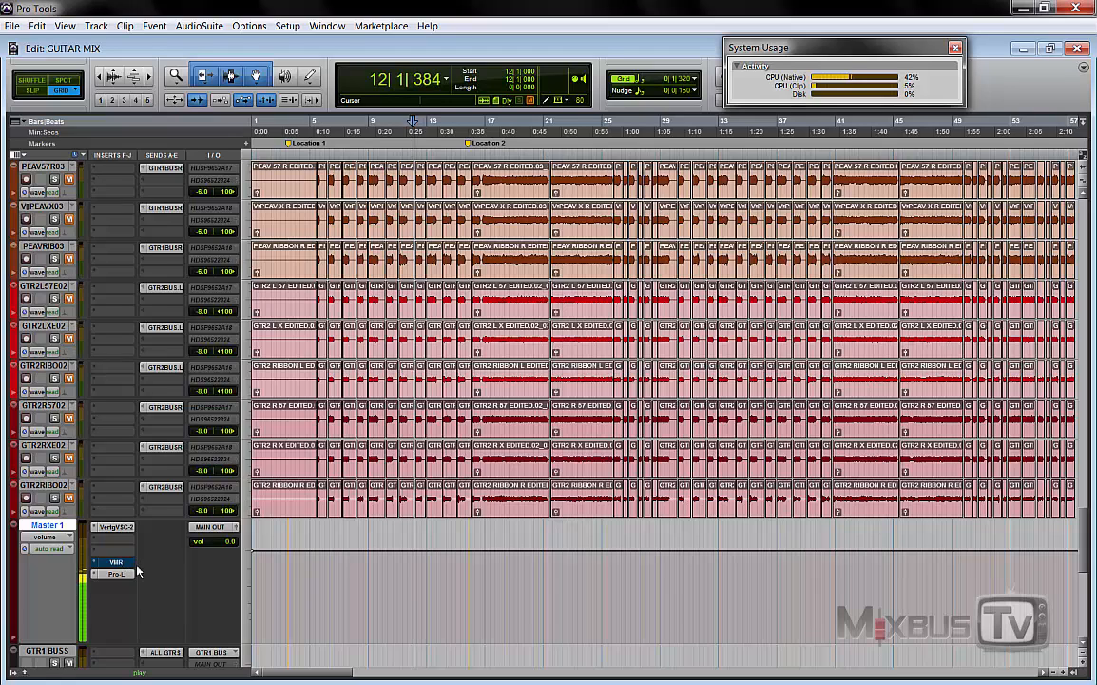
{"action": "left_click", "coordinate": [188, 567]}
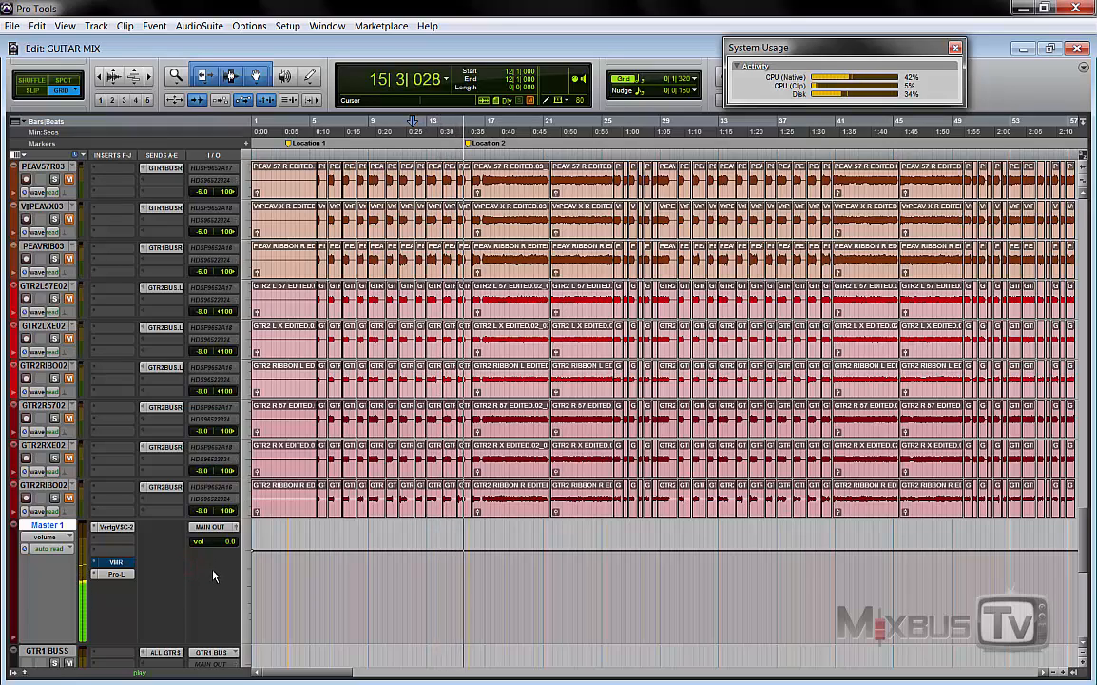
{"action": "scroll", "coordinate": [213, 575], "scroll_direction": "up", "scroll_amount": 10}
{"action": "scroll", "coordinate": [213, 574], "scroll_direction": "down", "scroll_amount": 15}
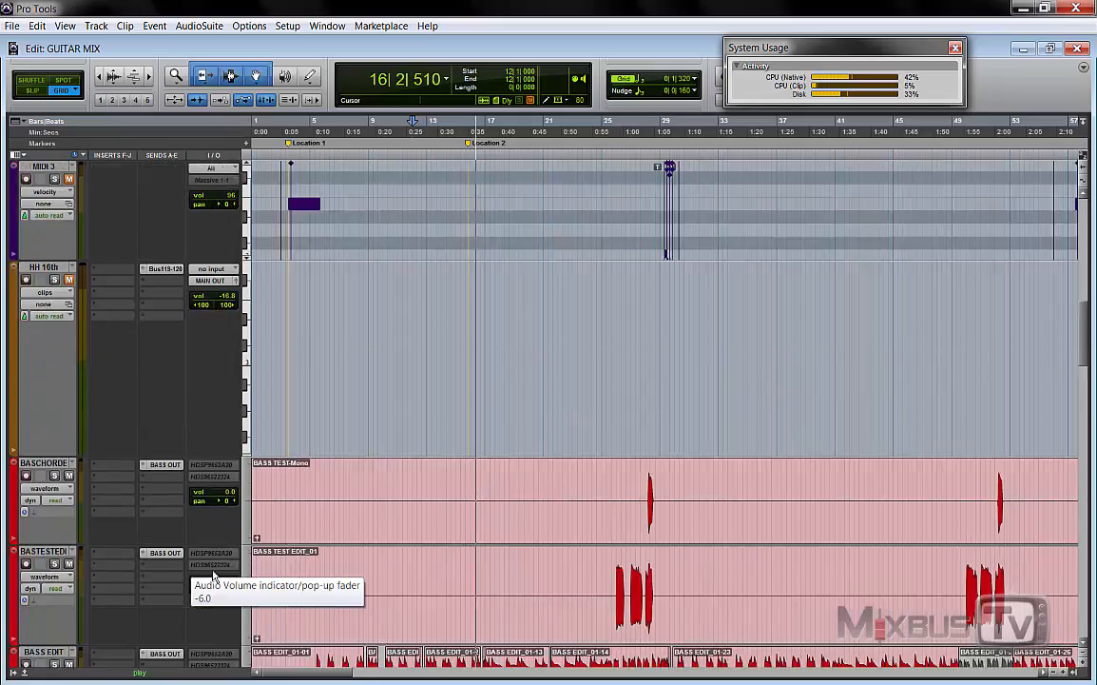
{"action": "scroll", "coordinate": [213, 575], "scroll_direction": "down", "scroll_amount": 3}
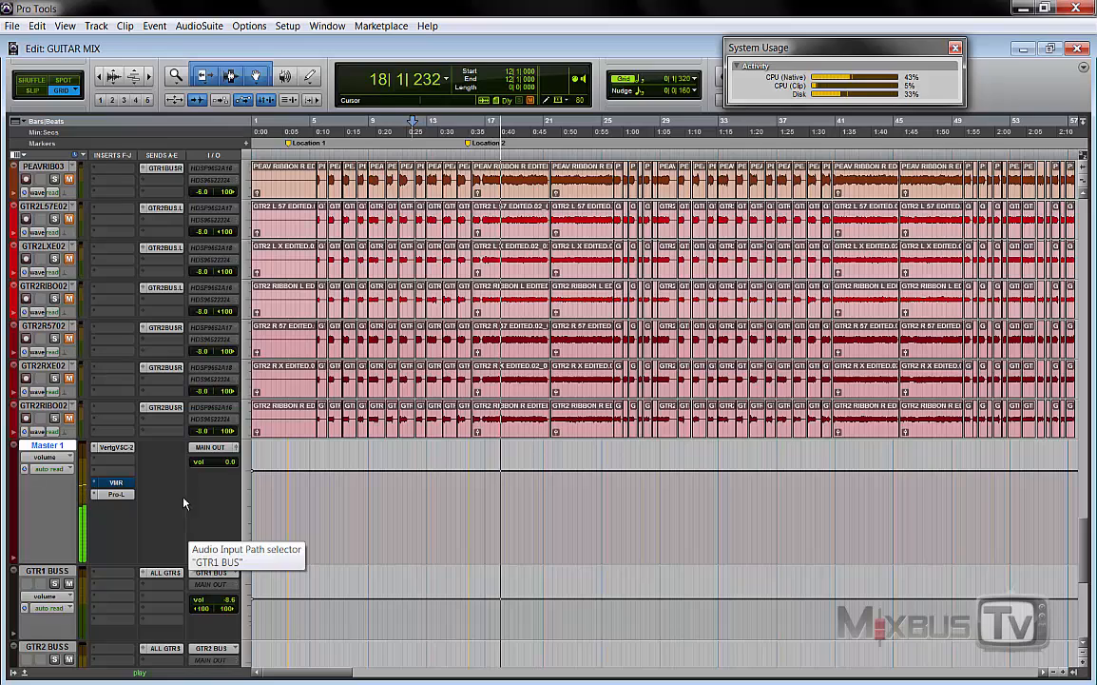
{"action": "key", "text": "space"}
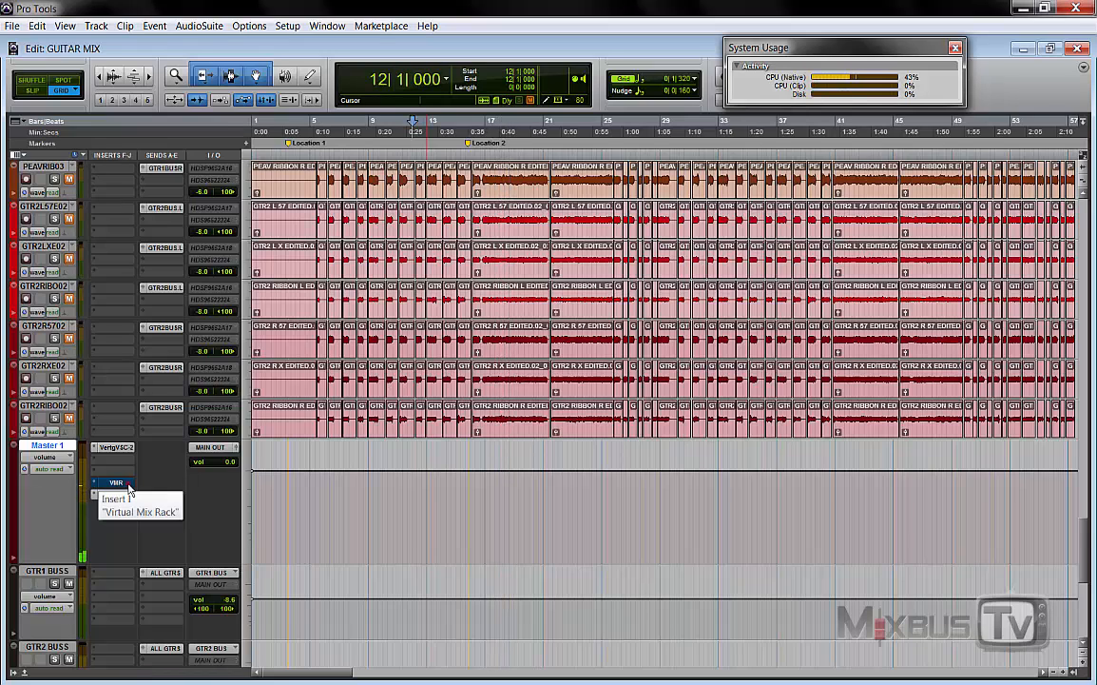
Step: Open the Virtual Mix Rack on Master 1, take it out of bypass, solo the FG-S and start playback
{"action": "left_click", "coordinate": [127, 486]}
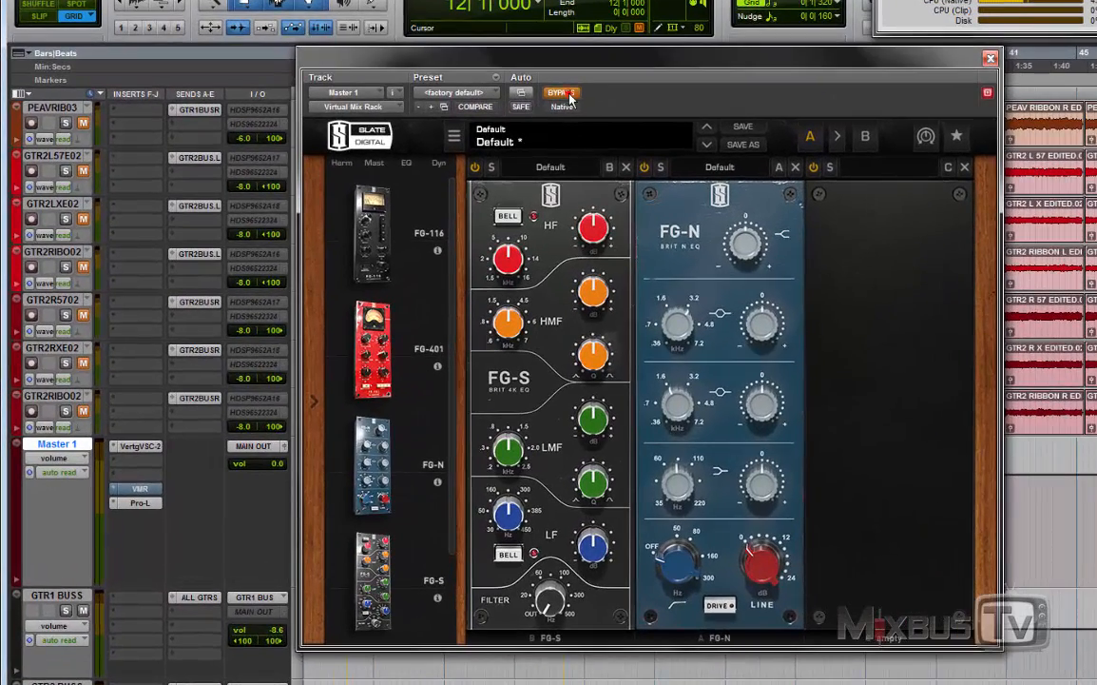
{"action": "left_click", "coordinate": [561, 92]}
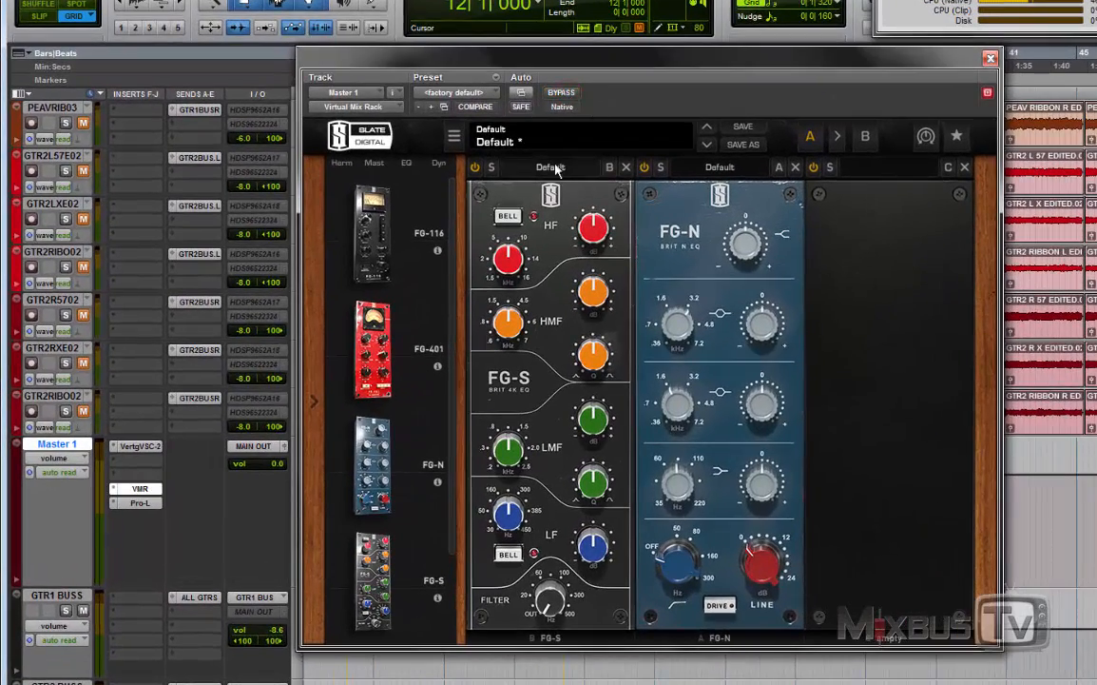
{"action": "left_click", "coordinate": [490, 168]}
{"action": "left_click", "coordinate": [491, 167]}
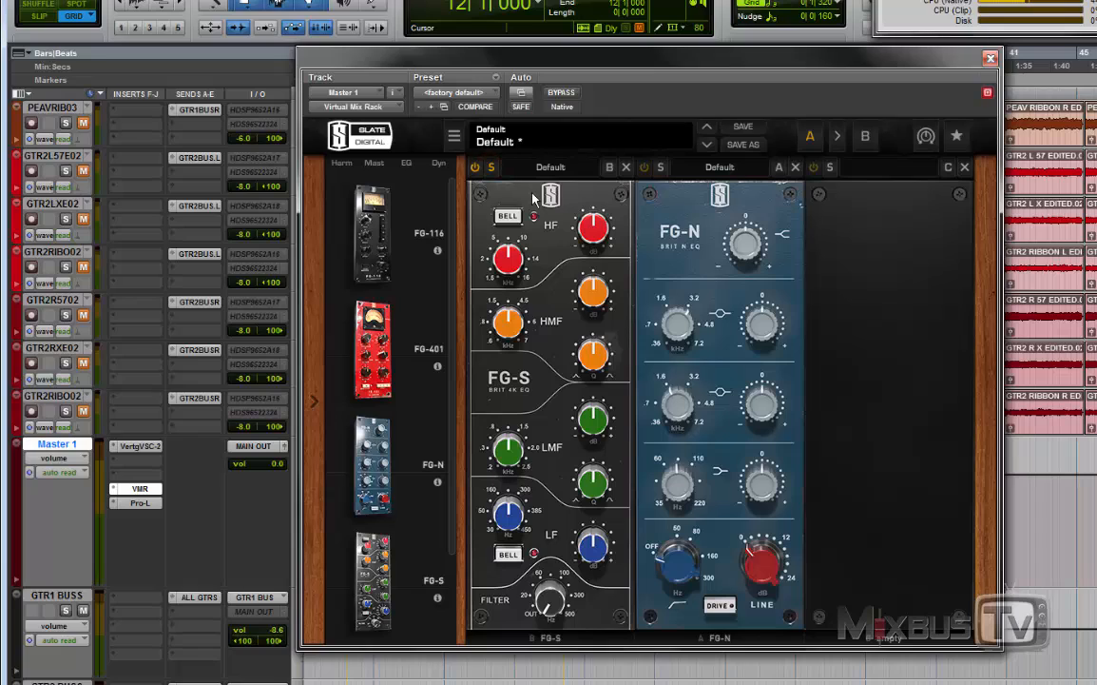
{"action": "key", "text": "space"}
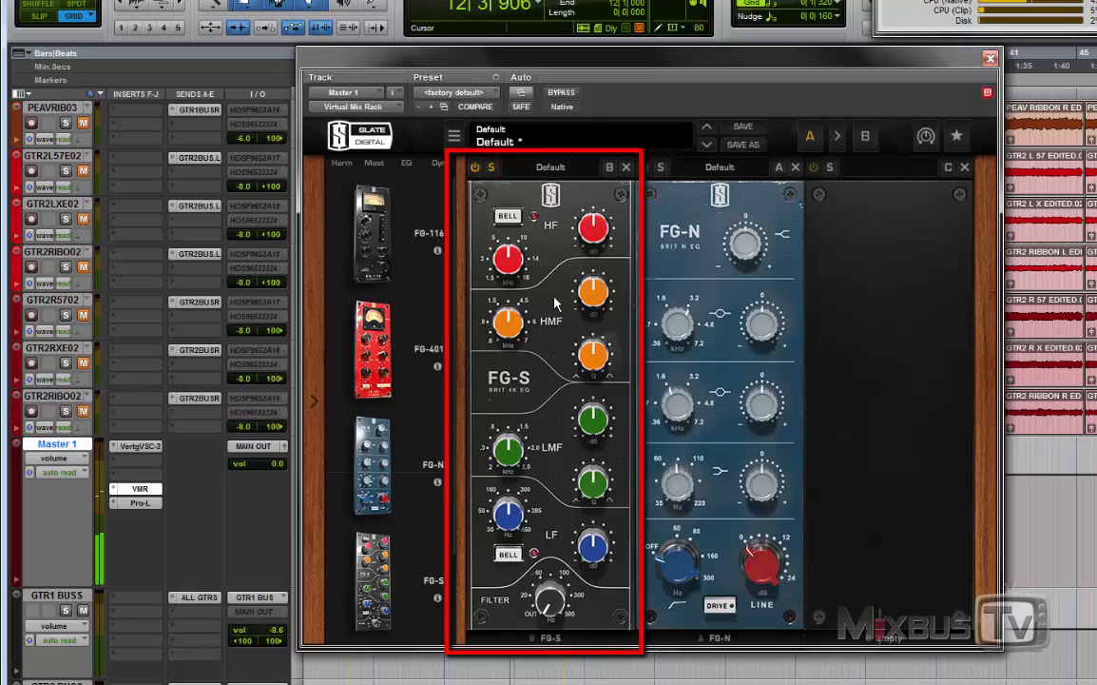
Step: Boost the FG-S LF band to +3.81 dB at about 111 Hz in bell mode and set the filter to 56.0 Hz
{"action": "left_click_drag", "start_coordinate": [533, 536], "coordinate": [517, 571]}
{"action": "left_click_drag", "start_coordinate": [598, 555], "coordinate": [602, 535]}
{"action": "left_click_drag", "start_coordinate": [508, 520], "coordinate": [510, 504]}
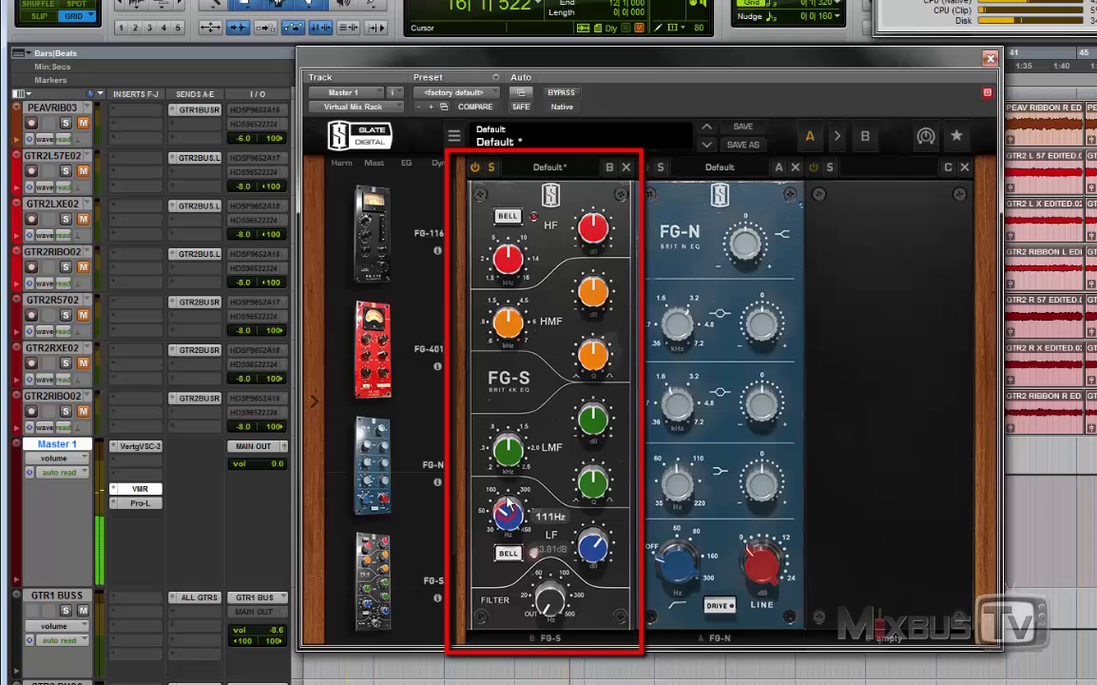
{"action": "left_click", "coordinate": [511, 554]}
{"action": "left_click_drag", "start_coordinate": [552, 603], "coordinate": [552, 539]}
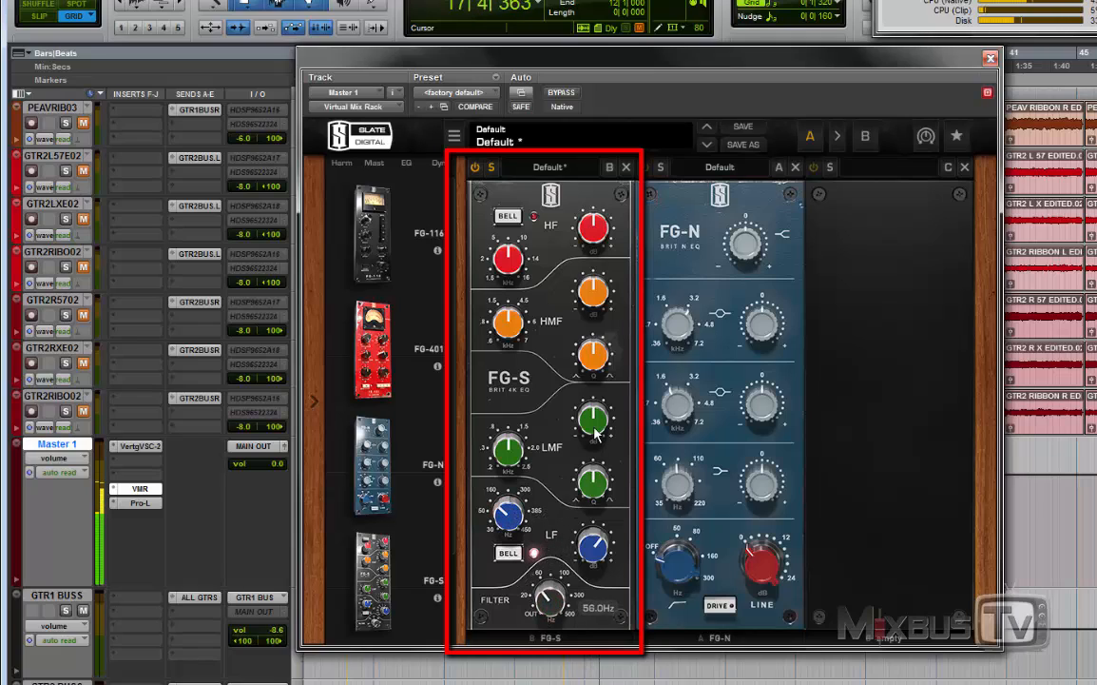
Step: Boost the FG-S LMF band to +8.06 dB to find 200 Hz, then cut it with a Q of 1.79
{"action": "left_click_drag", "start_coordinate": [594, 418], "coordinate": [597, 402]}
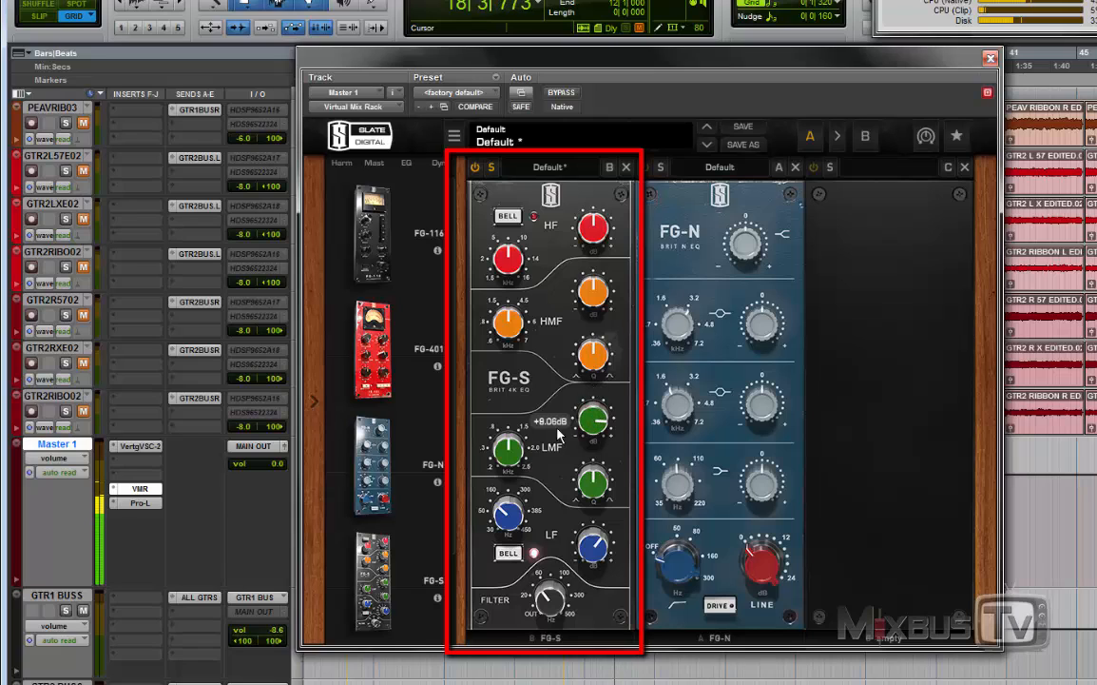
{"action": "left_click_drag", "start_coordinate": [504, 454], "coordinate": [493, 568]}
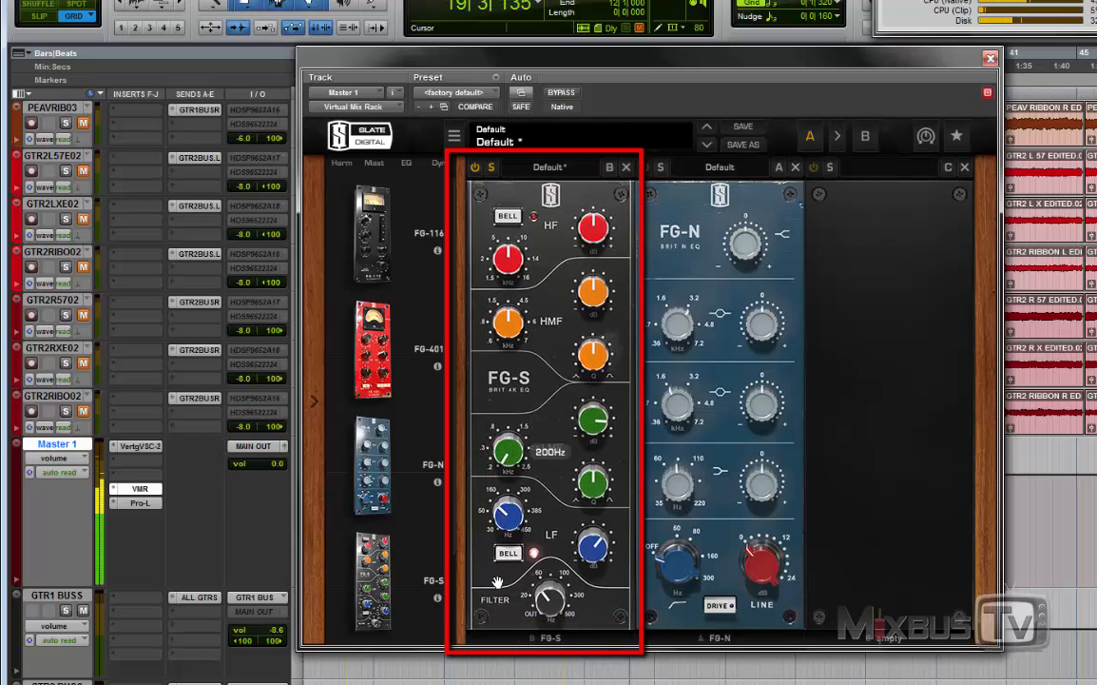
{"action": "left_click_drag", "start_coordinate": [596, 418], "coordinate": [595, 509]}
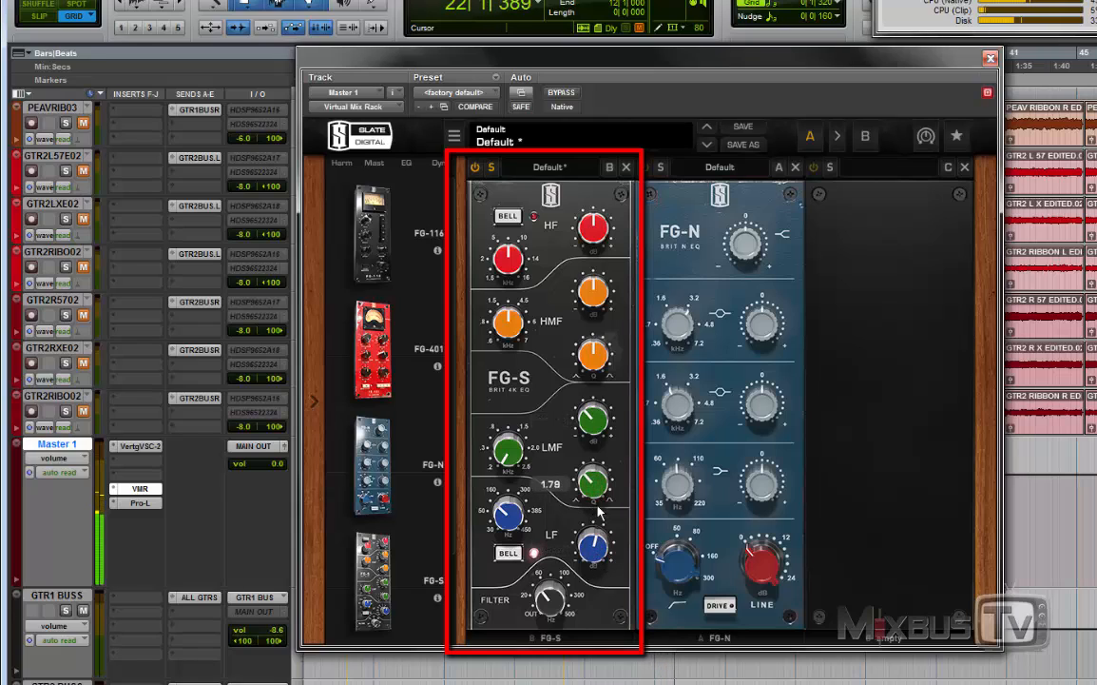
Step: Boost the FG-S HF band to +5.91 dB at a higher frequency, then compare the mix against the bypassed module
{"action": "mouse_move", "coordinate": [586, 229]}
{"action": "left_mouse_down"}
{"action": "mouse_move", "coordinate": [594, 207]}
{"action": "mouse_move", "coordinate": [597, 226]}
{"action": "left_mouse_up"}
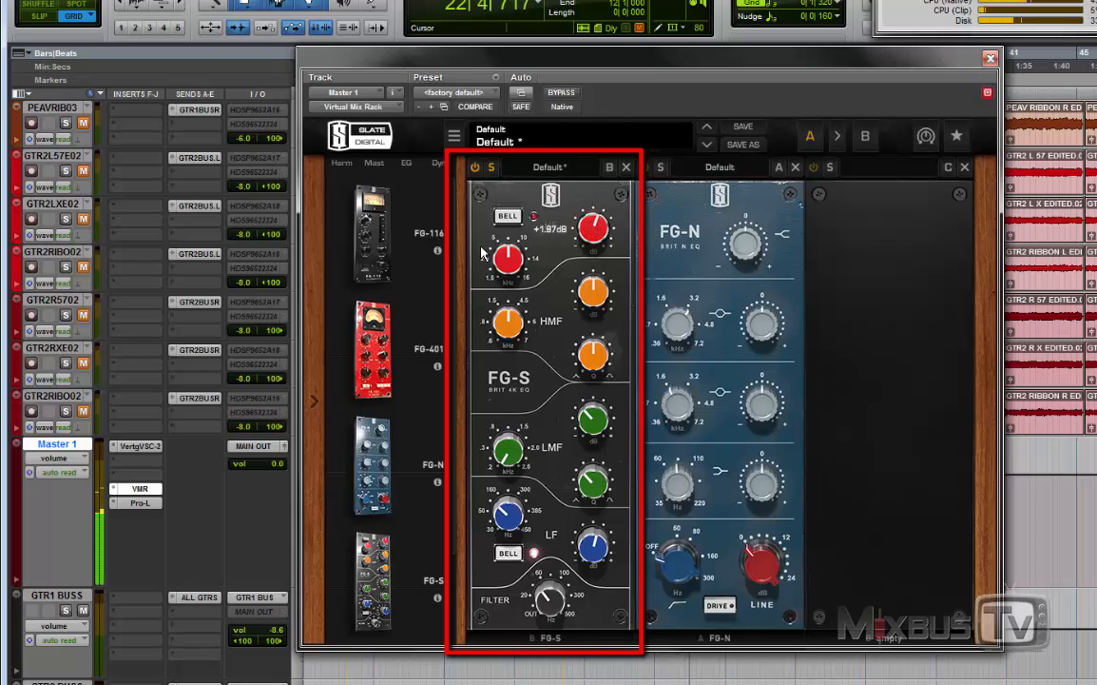
{"action": "left_click_drag", "start_coordinate": [509, 259], "coordinate": [520, 170]}
{"action": "left_click_drag", "start_coordinate": [597, 230], "coordinate": [600, 211]}
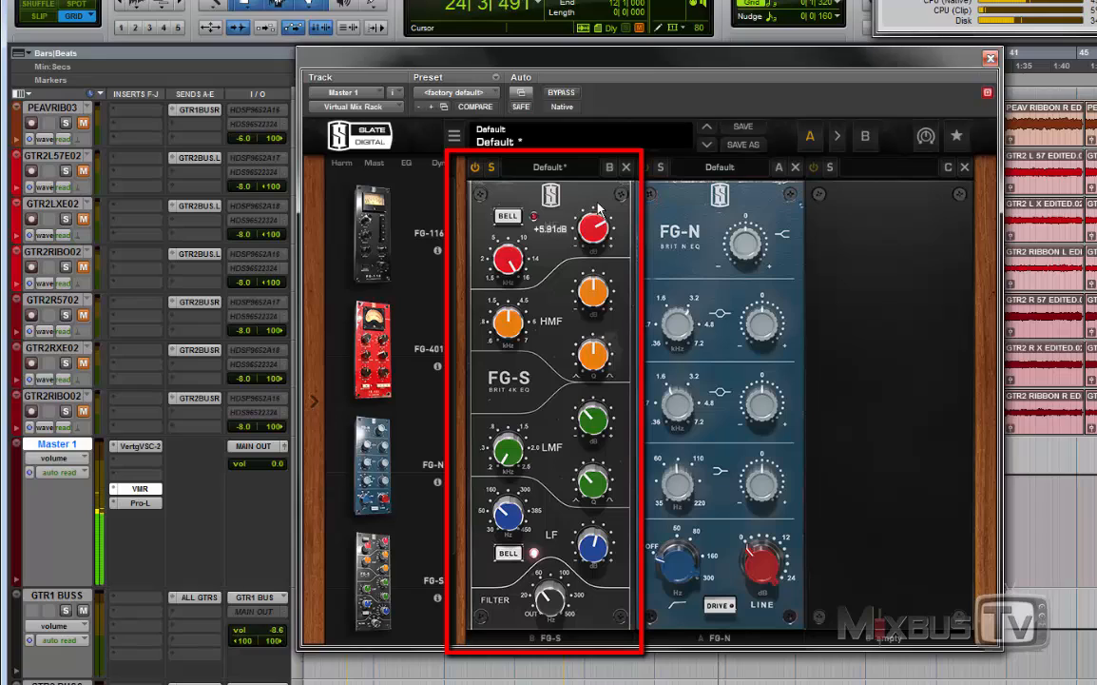
{"action": "left_click_drag", "start_coordinate": [510, 258], "coordinate": [508, 267]}
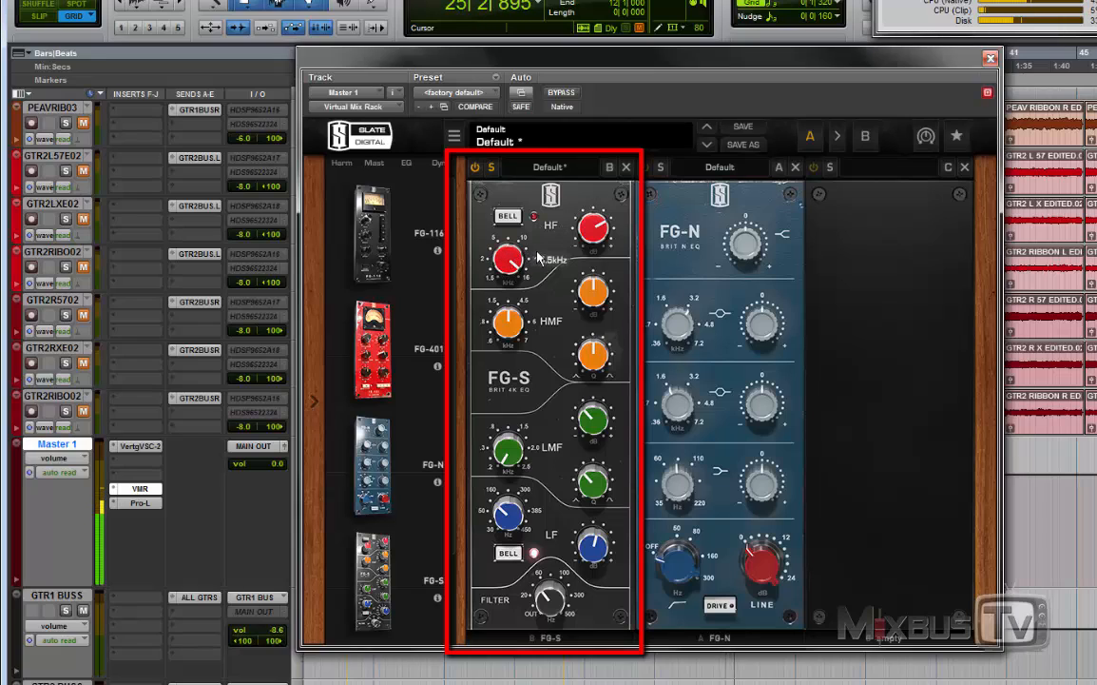
{"action": "left_click", "coordinate": [474, 167]}
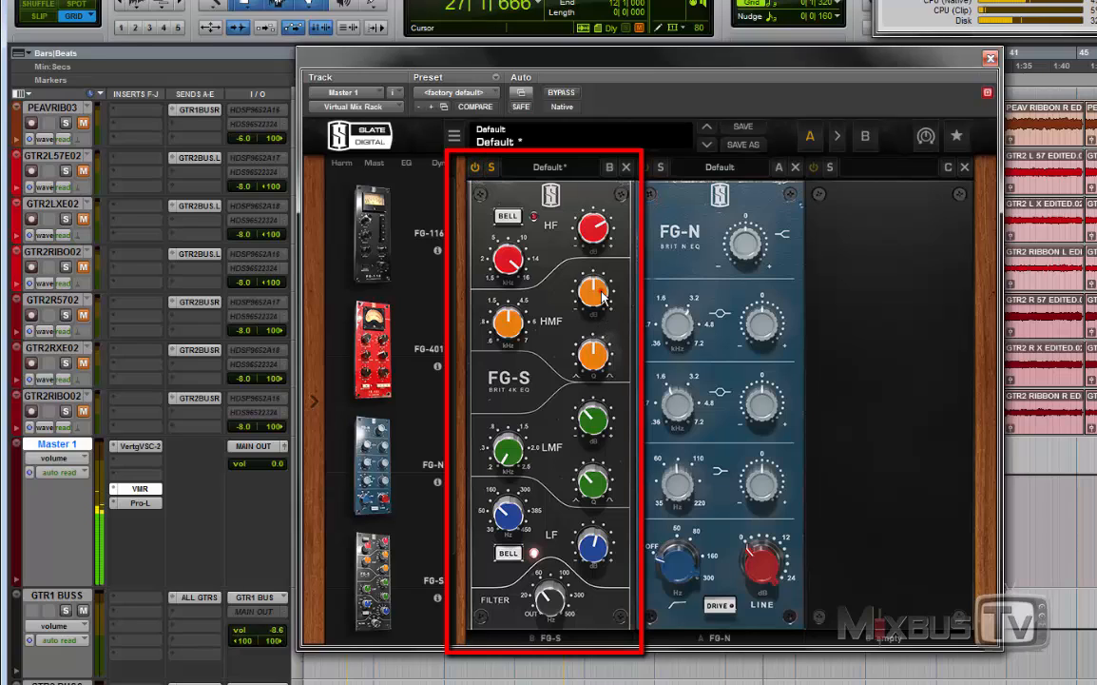
Step: Raise the FG-S HMF band's Q, move its frequency above 5 kHz and set its gain to +1.44 dB
{"action": "left_click_drag", "start_coordinate": [601, 292], "coordinate": [599, 254]}
{"action": "left_click_drag", "start_coordinate": [594, 352], "coordinate": [511, 290]}
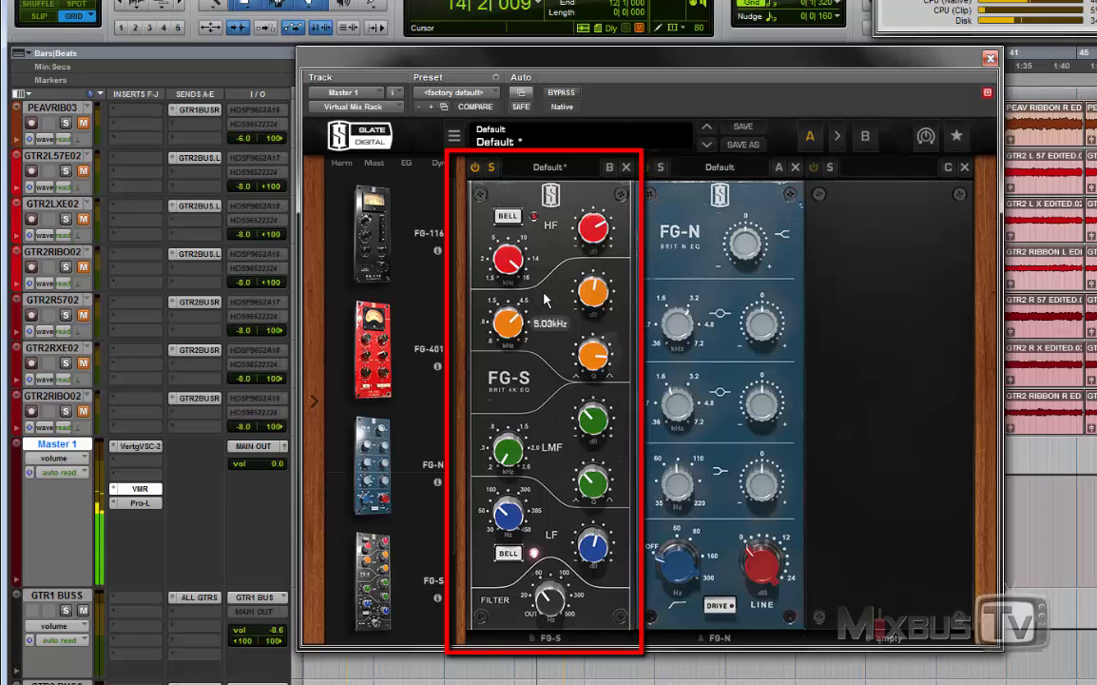
{"action": "left_click_drag", "start_coordinate": [516, 321], "coordinate": [513, 299]}
{"action": "left_click_drag", "start_coordinate": [600, 287], "coordinate": [601, 269]}
{"action": "mouse_move", "coordinate": [506, 320]}
{"action": "left_mouse_down"}
{"action": "mouse_move", "coordinate": [508, 357]}
{"action": "mouse_move", "coordinate": [513, 317]}
{"action": "left_mouse_up"}
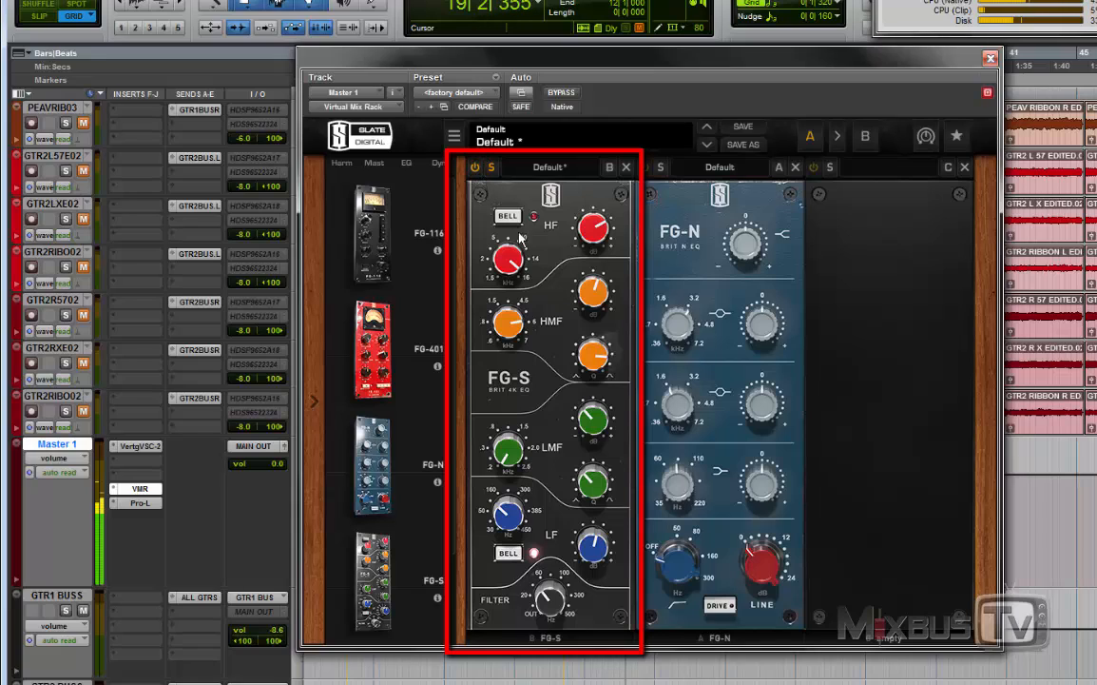
{"action": "left_click_drag", "start_coordinate": [588, 287], "coordinate": [589, 291]}
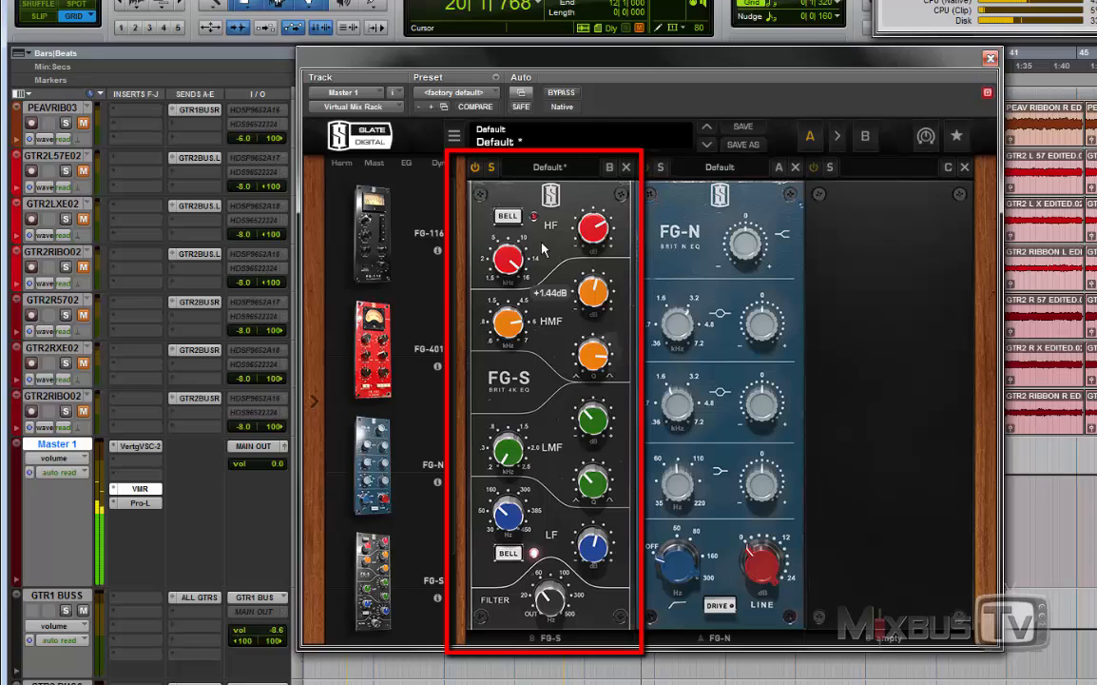
Step: Set the FG-S LF gain to +2.48 dB and stop playback
{"action": "mouse_move", "coordinate": [596, 548]}
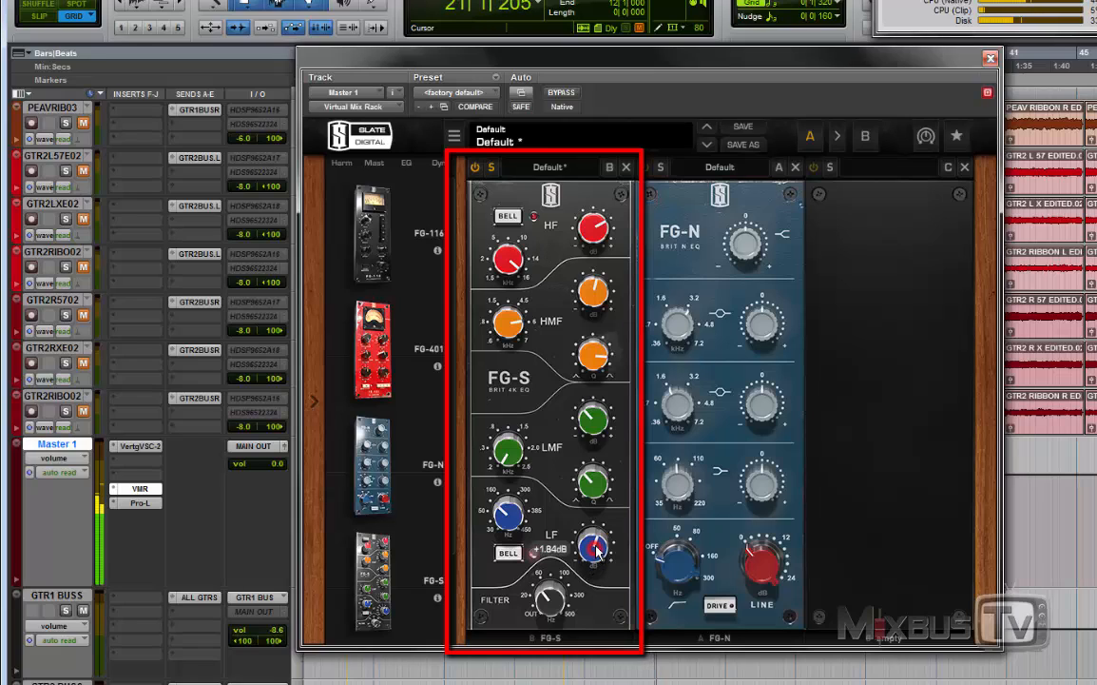
{"action": "left_click_drag", "start_coordinate": [598, 545], "coordinate": [599, 559]}
{"action": "key", "text": "space"}
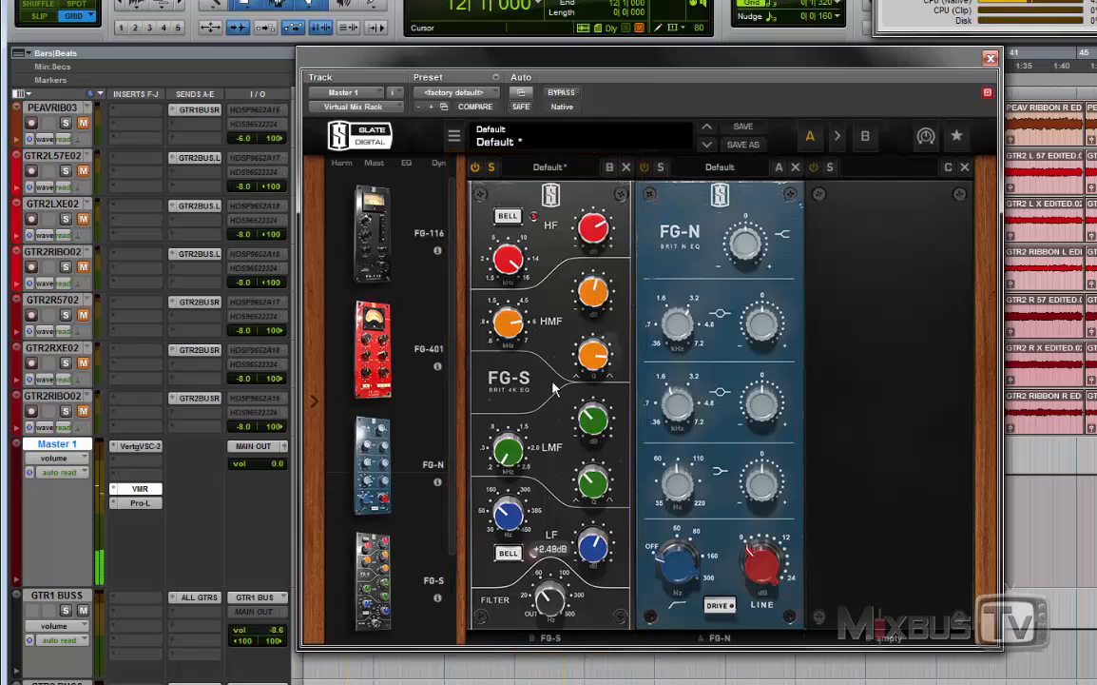
{"action": "left_click", "coordinate": [553, 374]}
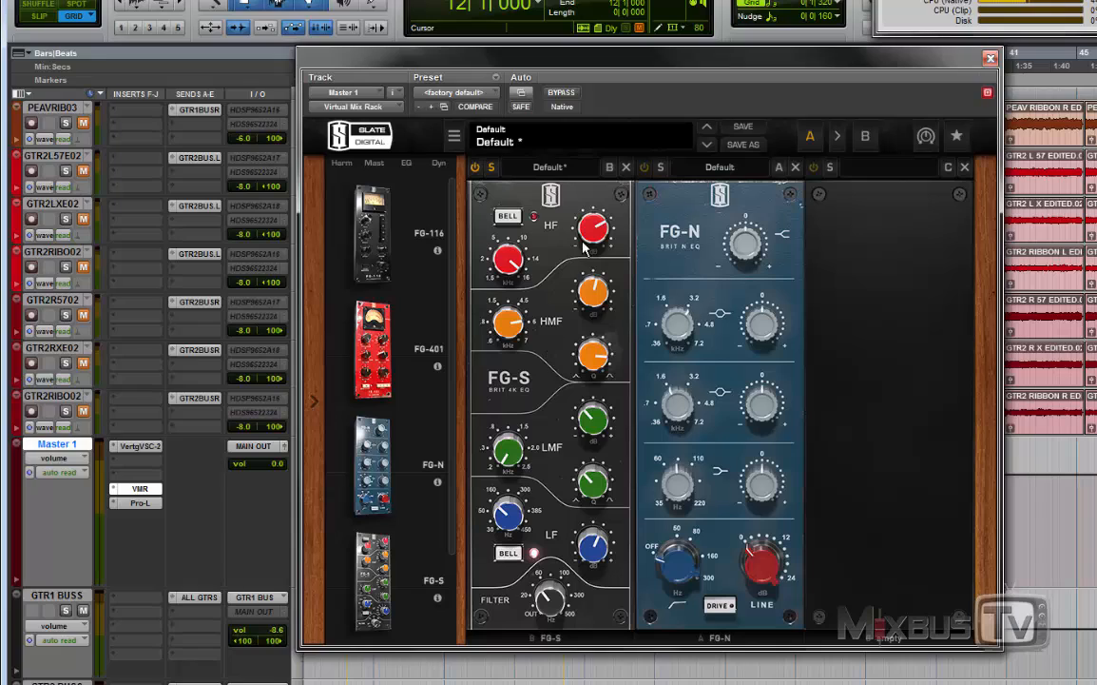
Step: Solo the FG-N and boost its high shelf to +1.96 dB
{"action": "mouse_move", "coordinate": [598, 236]}
{"action": "mouse_move", "coordinate": [601, 555]}
{"action": "left_click", "coordinate": [661, 167]}
{"action": "left_click_drag", "start_coordinate": [751, 257], "coordinate": [756, 250]}
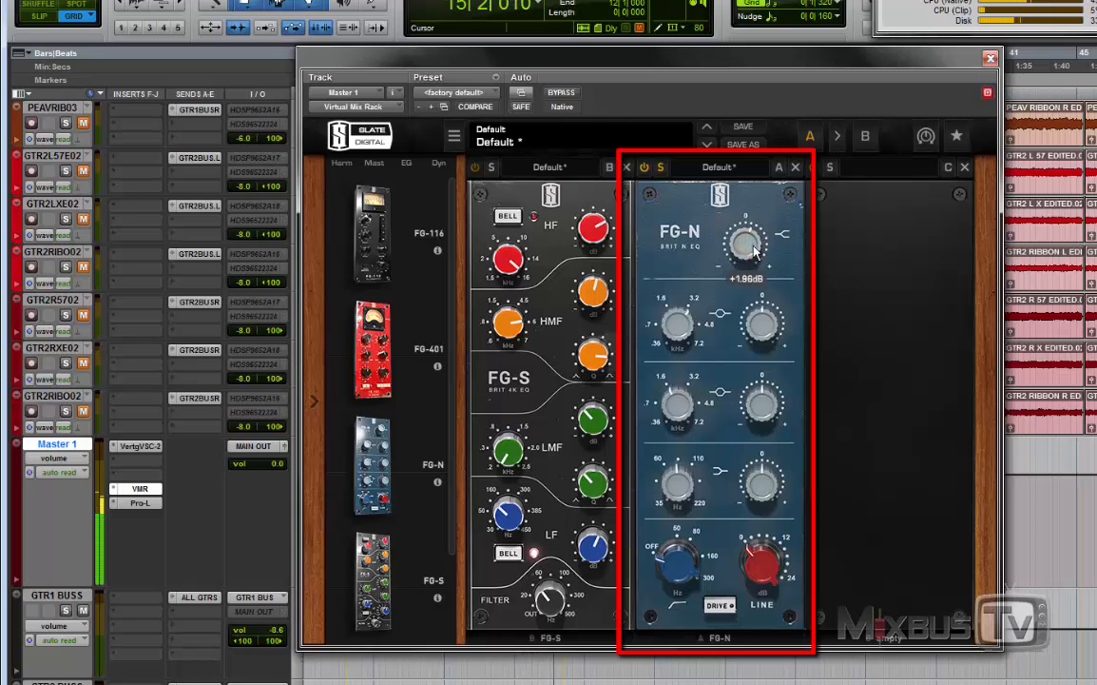
Step: Try cuts and boosts across the FG-N's upper midrange band, then set it to 3.82 kHz and lower its gain
{"action": "left_click_drag", "start_coordinate": [759, 324], "coordinate": [758, 338]}
{"action": "left_click_drag", "start_coordinate": [688, 328], "coordinate": [695, 295]}
{"action": "left_click_drag", "start_coordinate": [766, 323], "coordinate": [765, 325]}
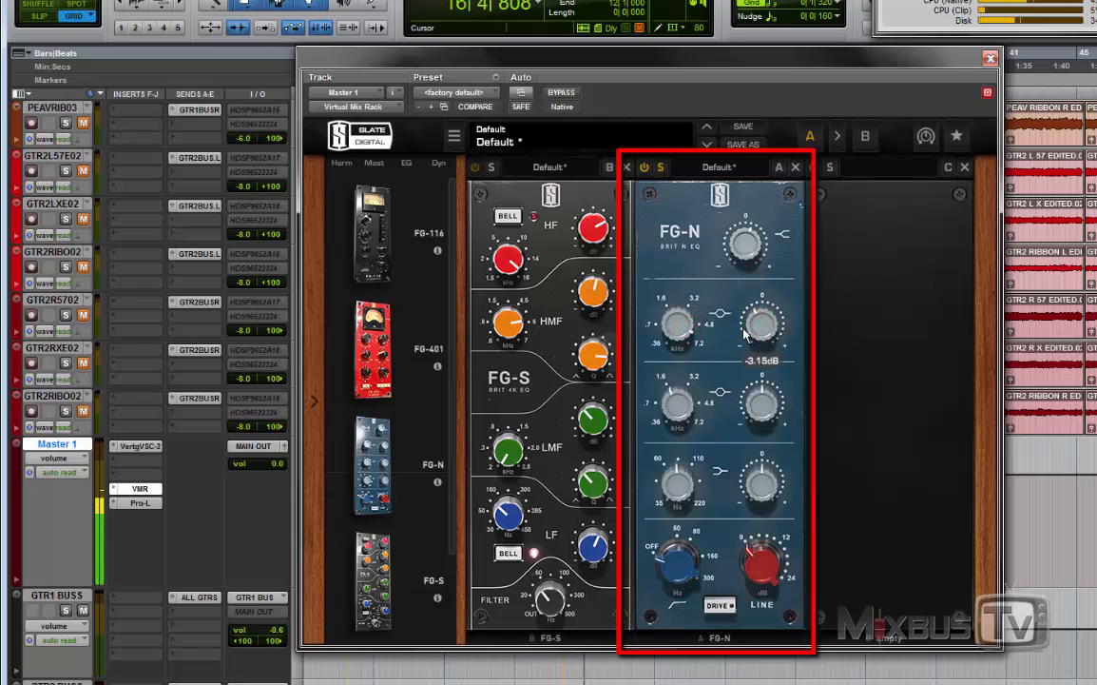
{"action": "left_click_drag", "start_coordinate": [677, 326], "coordinate": [689, 357]}
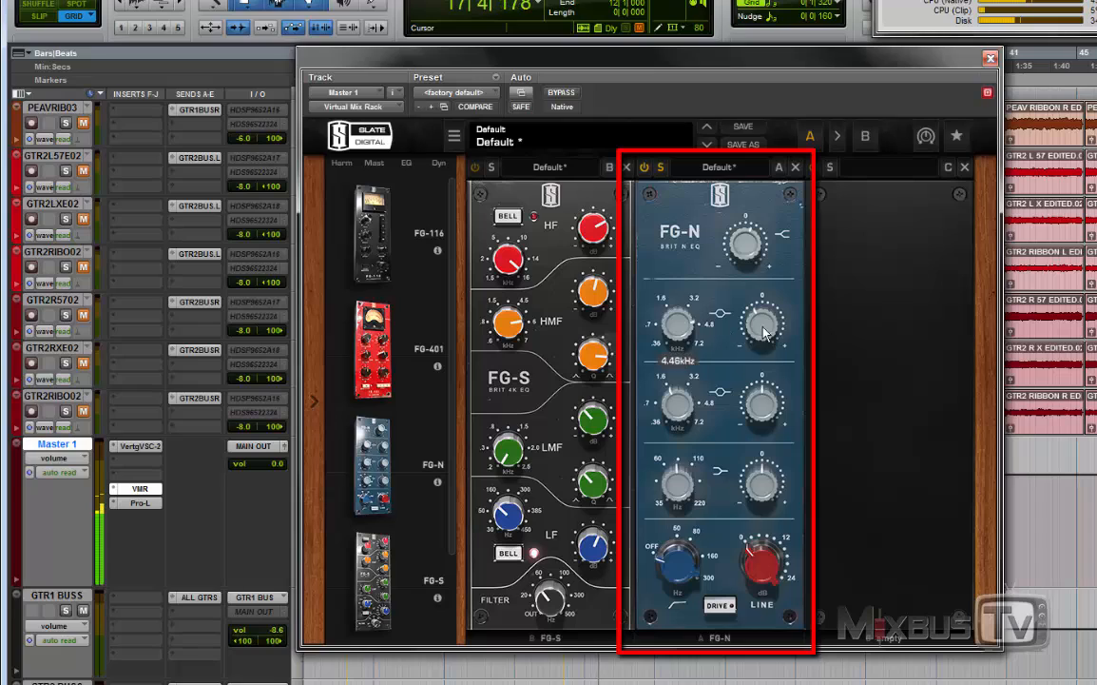
{"action": "left_click_drag", "start_coordinate": [766, 331], "coordinate": [758, 310]}
{"action": "left_click_drag", "start_coordinate": [682, 328], "coordinate": [679, 320]}
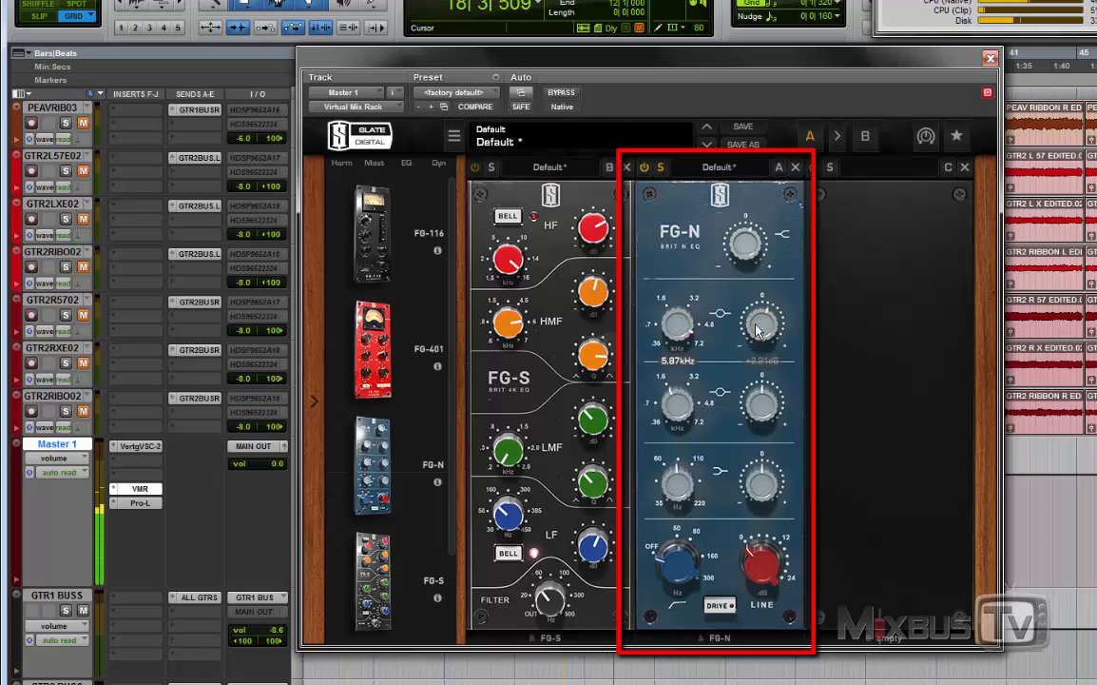
{"action": "left_click_drag", "start_coordinate": [758, 330], "coordinate": [758, 321]}
{"action": "left_click", "coordinate": [684, 340]}
{"action": "left_click_drag", "start_coordinate": [683, 355], "coordinate": [685, 365]}
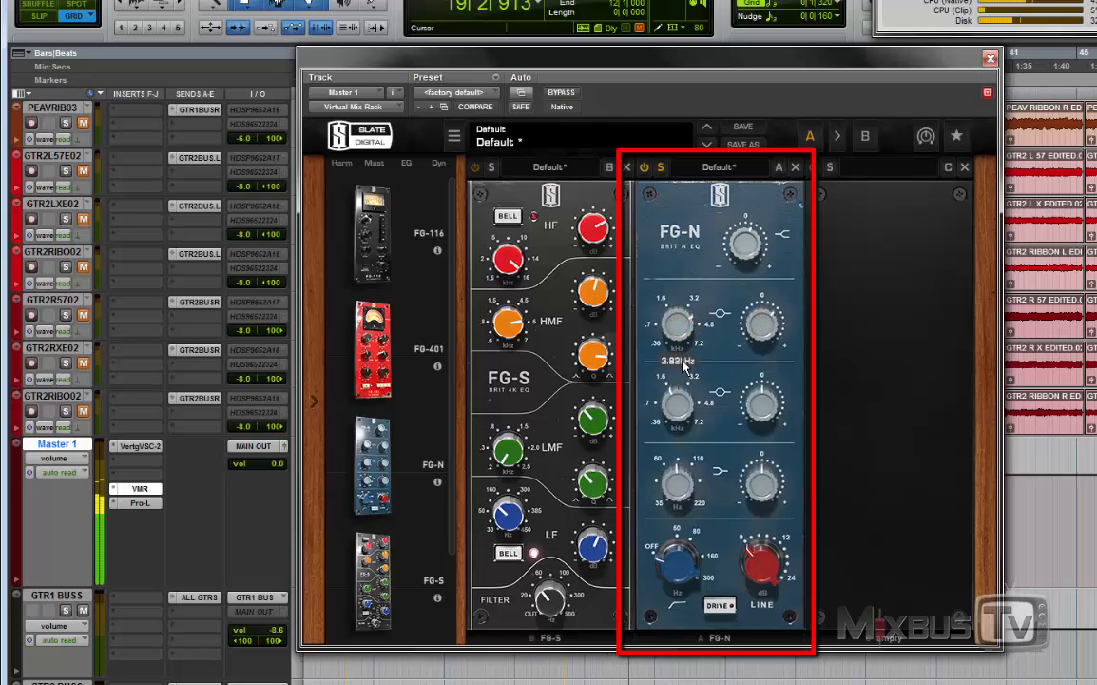
{"action": "left_click_drag", "start_coordinate": [754, 340], "coordinate": [752, 358]}
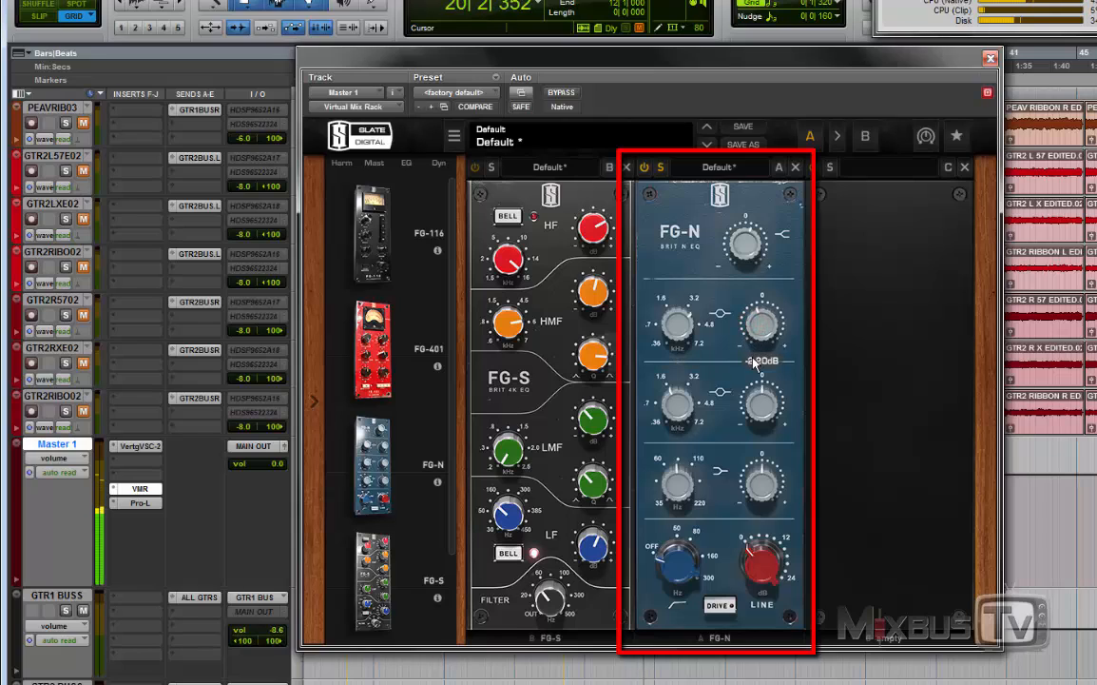
Step: Boost the FG-N's lower midrange band to +2.36 dB and lower its frequency
{"action": "left_click_drag", "start_coordinate": [761, 402], "coordinate": [762, 389]}
{"action": "left_click_drag", "start_coordinate": [677, 409], "coordinate": [679, 428]}
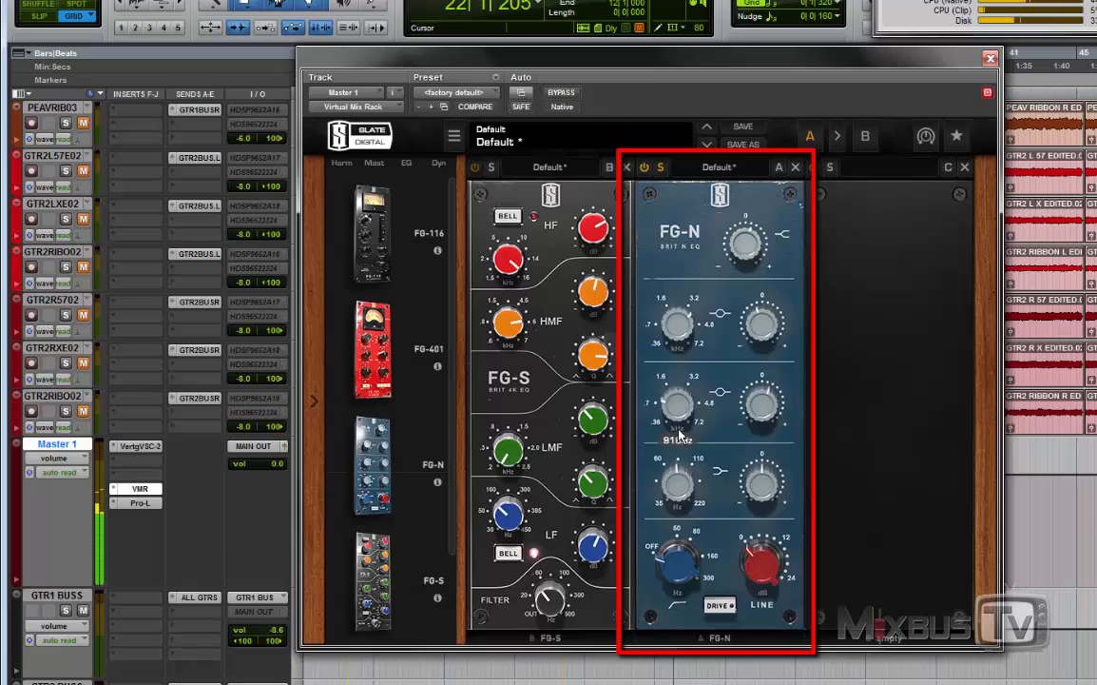
{"action": "left_click_drag", "start_coordinate": [759, 402], "coordinate": [758, 407]}
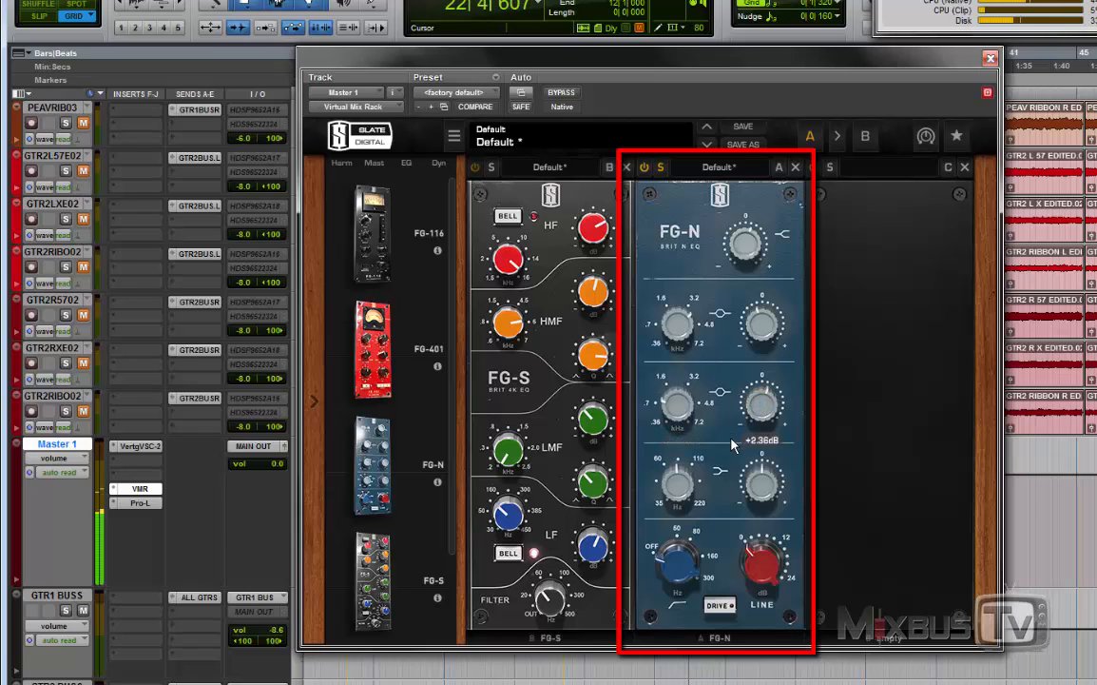
Step: Audition the FG-N's Drive with the line gain raised to 7.88 dB, then return the gain to 0.00 dB and disable Drive
{"action": "key", "text": "space"}
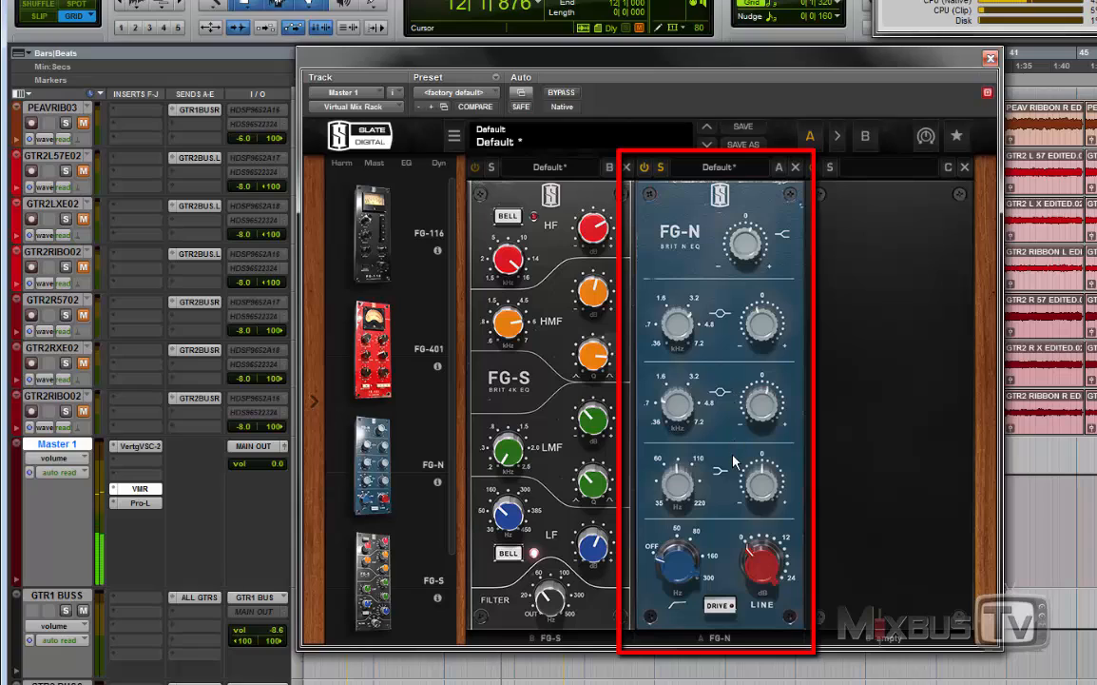
{"action": "left_click", "coordinate": [717, 606]}
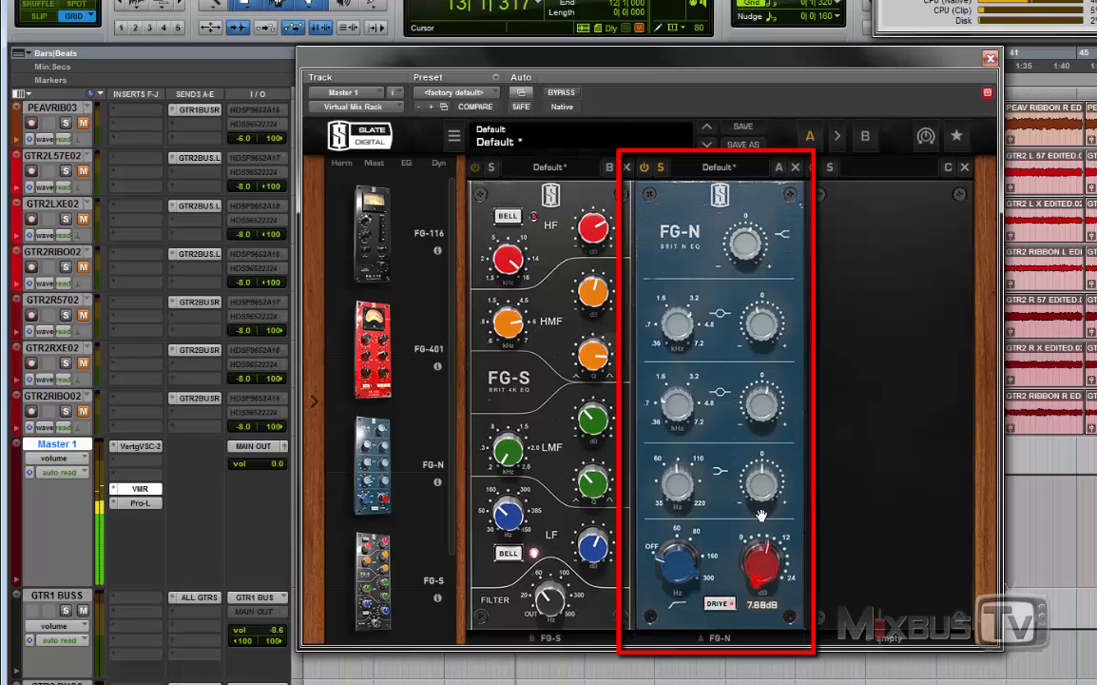
{"action": "left_click_drag", "start_coordinate": [765, 571], "coordinate": [761, 677]}
{"action": "left_click", "coordinate": [728, 606]}
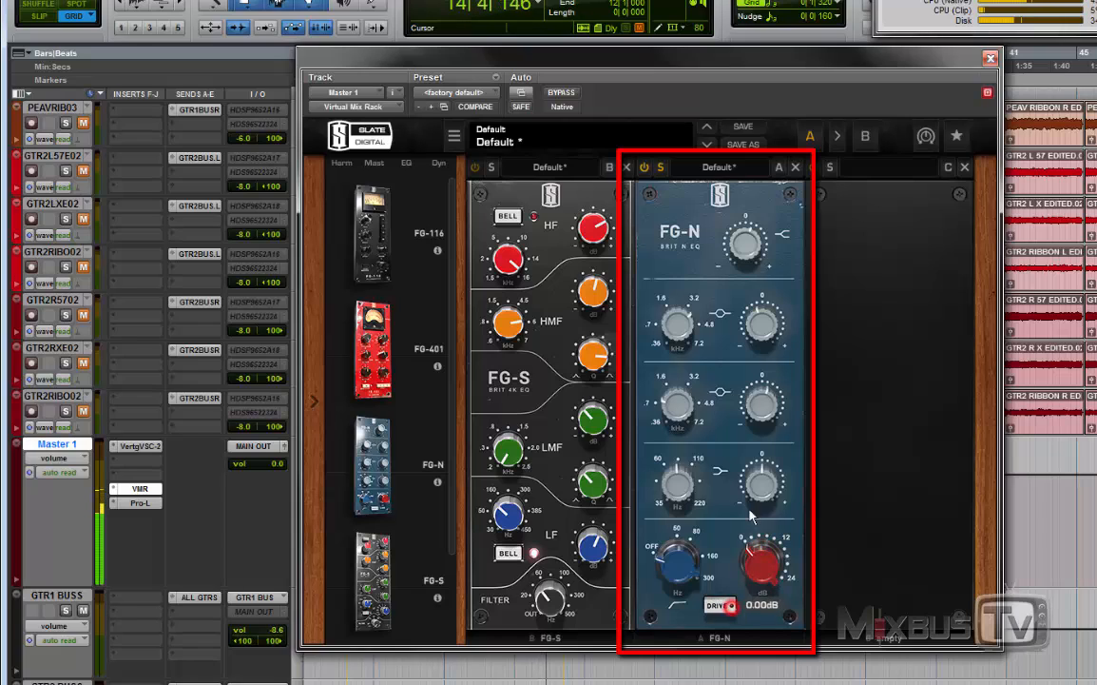
Step: Boost the FG-N's low band to +2.66 dB and set its frequency to 35.0 Hz
{"action": "left_click_drag", "start_coordinate": [770, 487], "coordinate": [773, 475]}
{"action": "left_click_drag", "start_coordinate": [676, 486], "coordinate": [676, 591]}
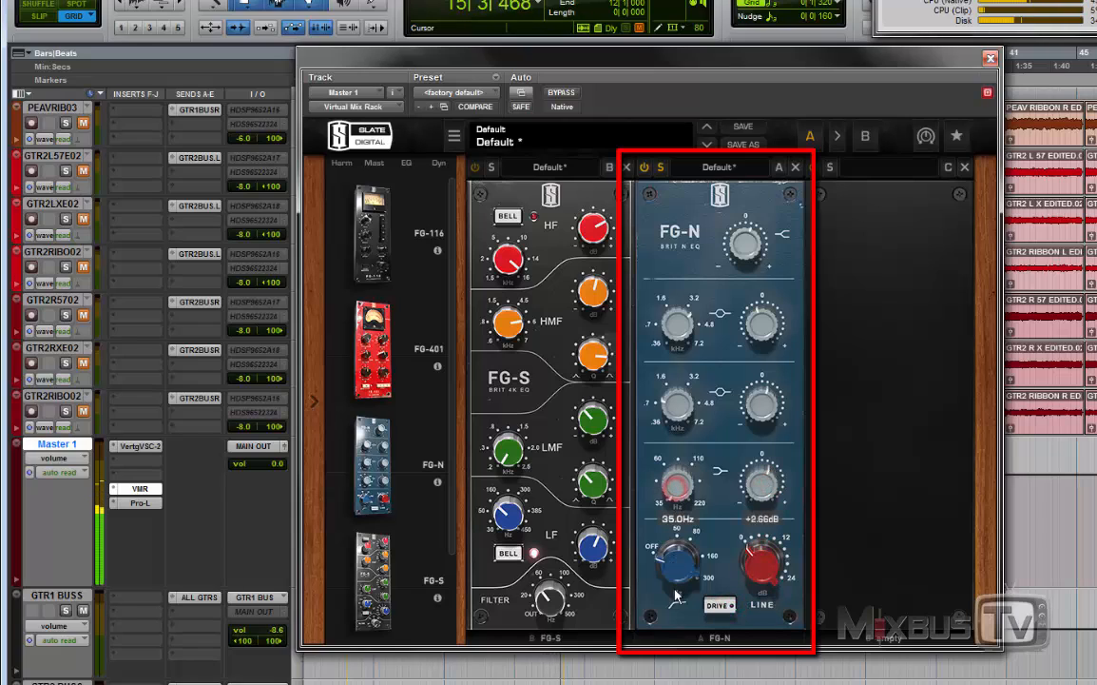
Step: Raise the FG-N's low band gain to +3.82 dB and bring in its high-pass filter around 34.6 Hz
{"action": "left_click_drag", "start_coordinate": [762, 491], "coordinate": [764, 495]}
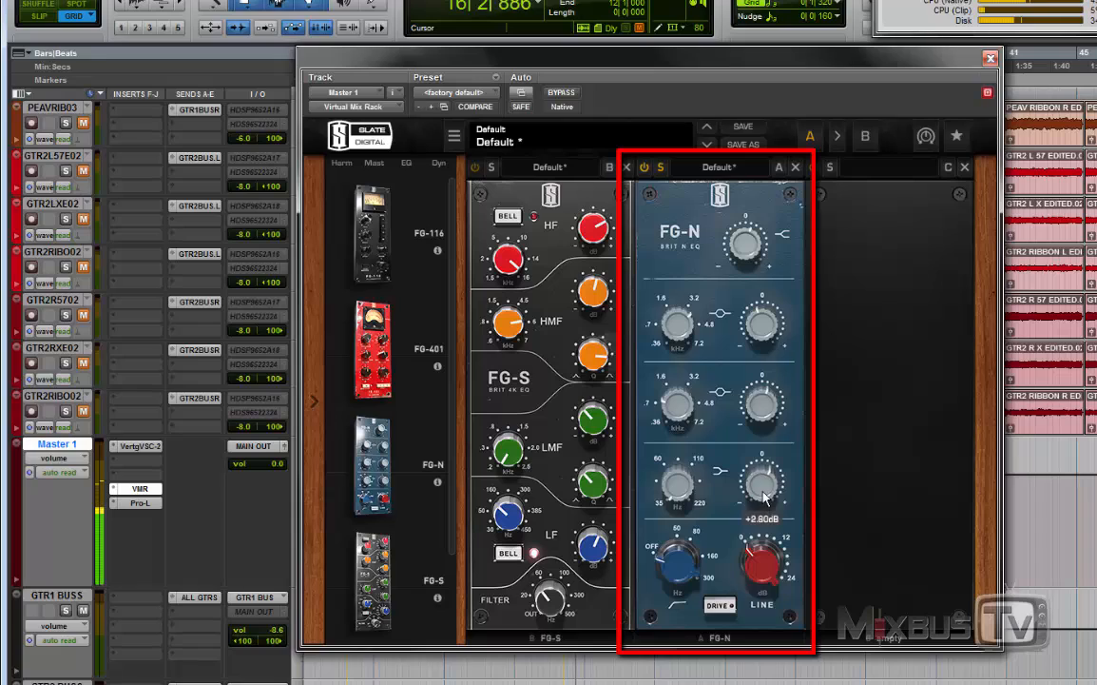
{"action": "left_click_drag", "start_coordinate": [688, 565], "coordinate": [689, 539]}
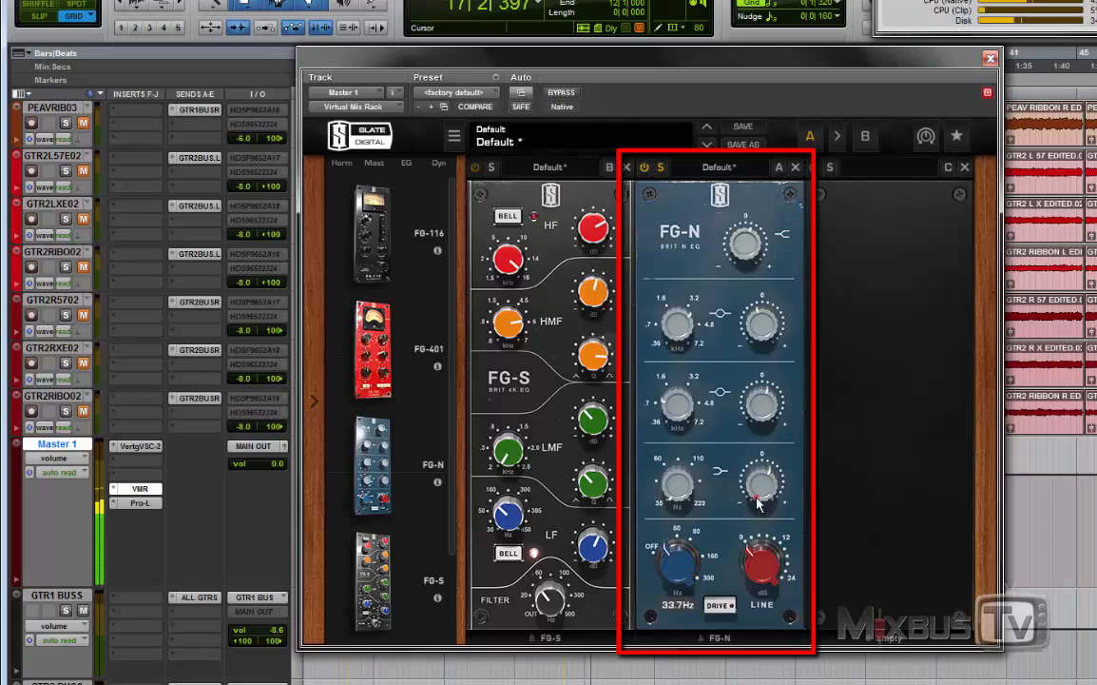
{"action": "left_click_drag", "start_coordinate": [760, 505], "coordinate": [760, 500]}
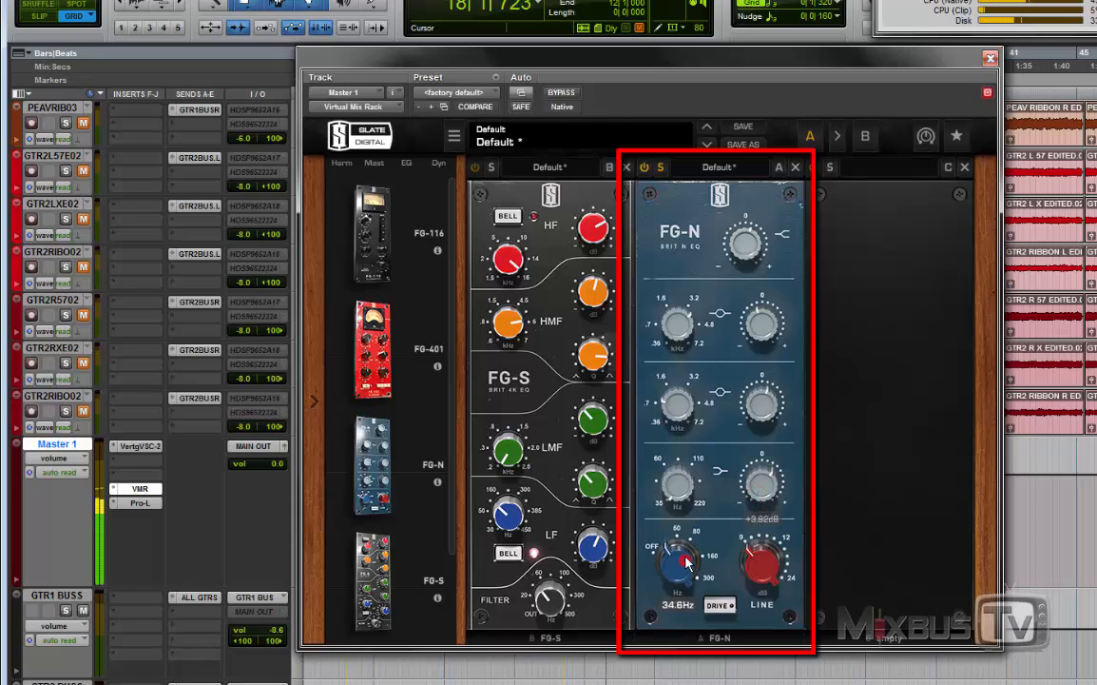
{"action": "left_click_drag", "start_coordinate": [703, 561], "coordinate": [705, 554]}
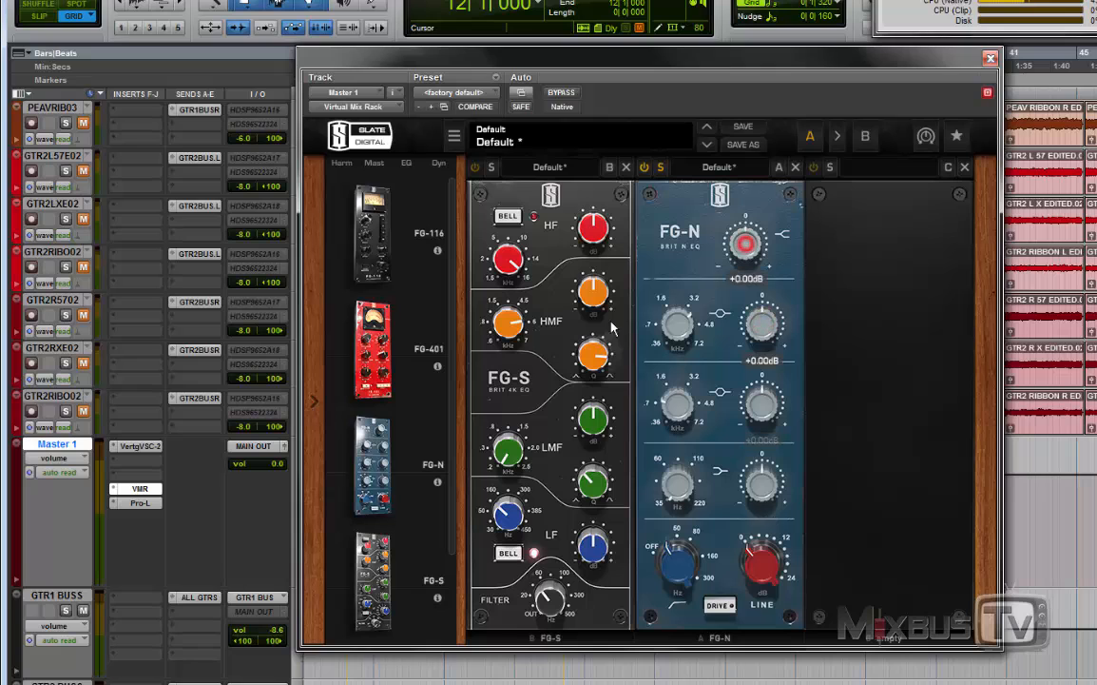
Step: Solo the FG-S in the master's rack and boost its HF band to +5.91 dB at 16.0 kHz
{"action": "scroll", "coordinate": [219, 442], "scroll_direction": "up", "scroll_amount": 10}
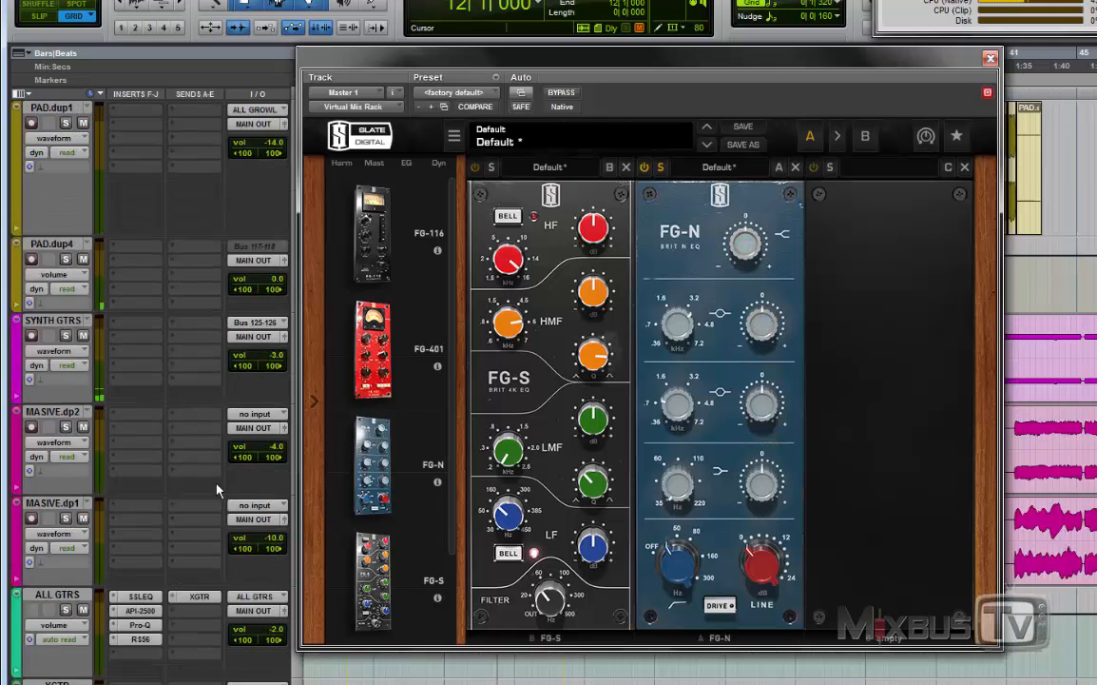
{"action": "scroll", "coordinate": [246, 517], "scroll_direction": "down", "scroll_amount": 10}
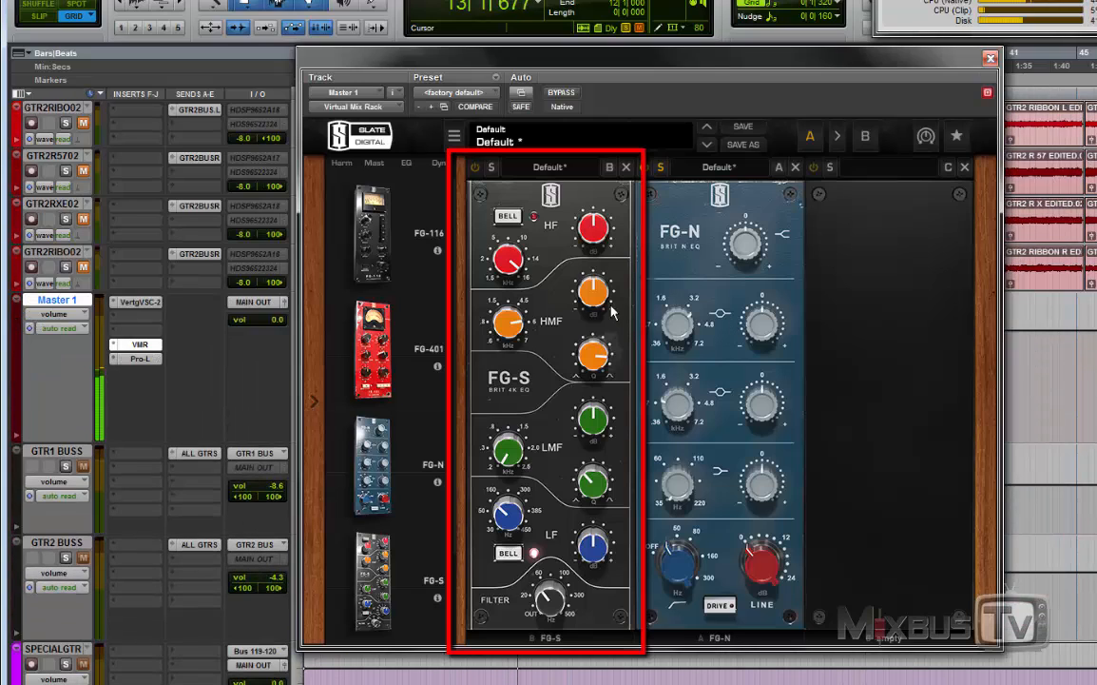
{"action": "left_click_drag", "start_coordinate": [596, 237], "coordinate": [591, 204]}
{"action": "left_click", "coordinate": [491, 167]}
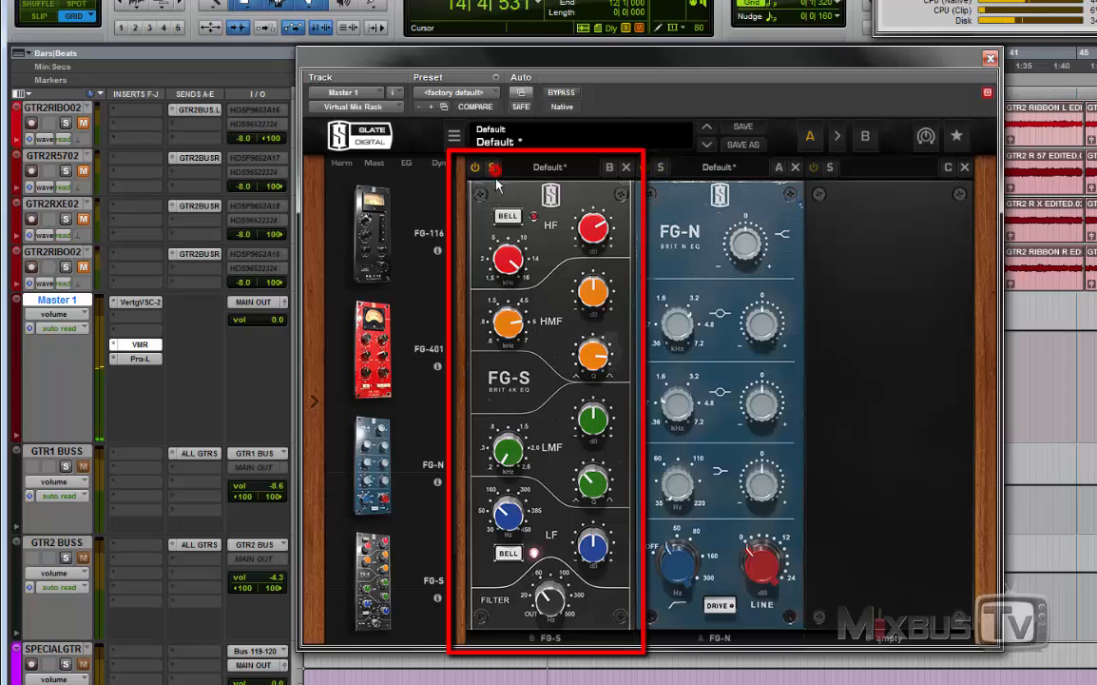
{"action": "left_click_drag", "start_coordinate": [509, 257], "coordinate": [513, 244]}
{"action": "left_click_drag", "start_coordinate": [599, 228], "coordinate": [598, 226]}
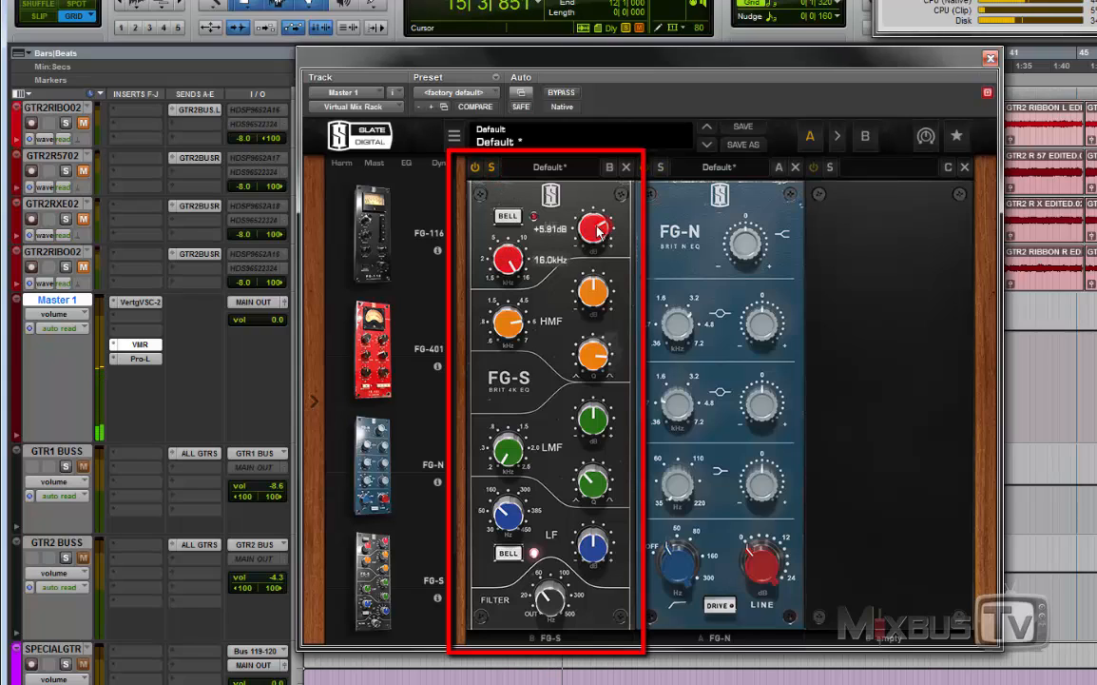
Step: Lower the FG-S's HF frequency and raise that band's gain further
{"action": "left_click_drag", "start_coordinate": [508, 270], "coordinate": [508, 317]}
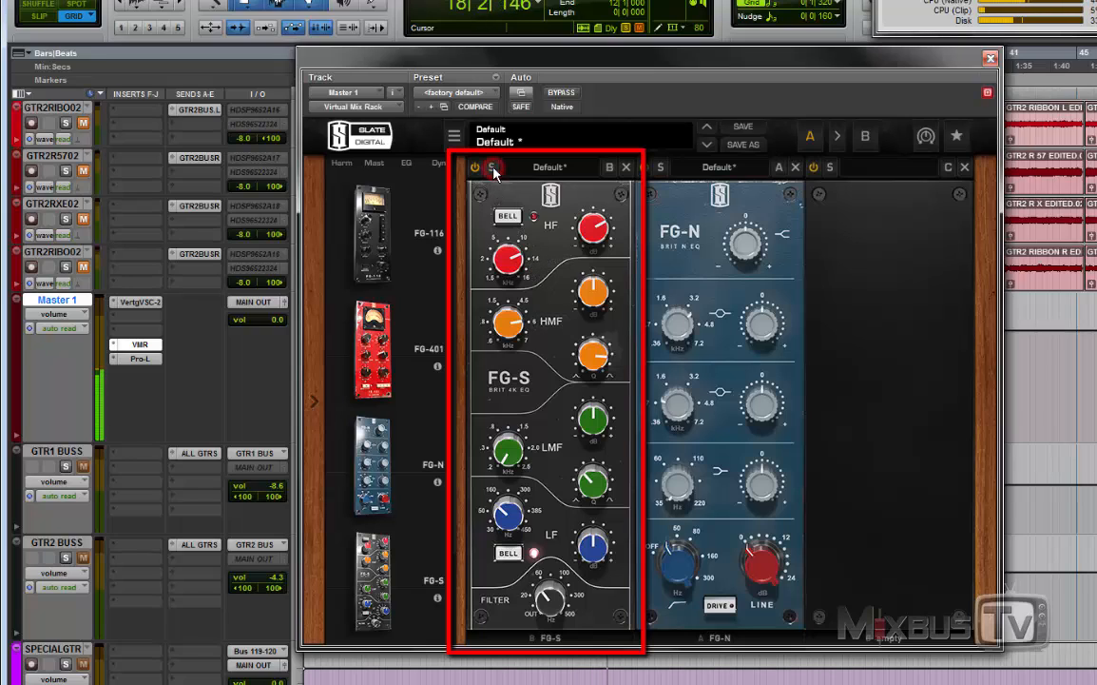
{"action": "left_click_drag", "start_coordinate": [597, 225], "coordinate": [600, 213]}
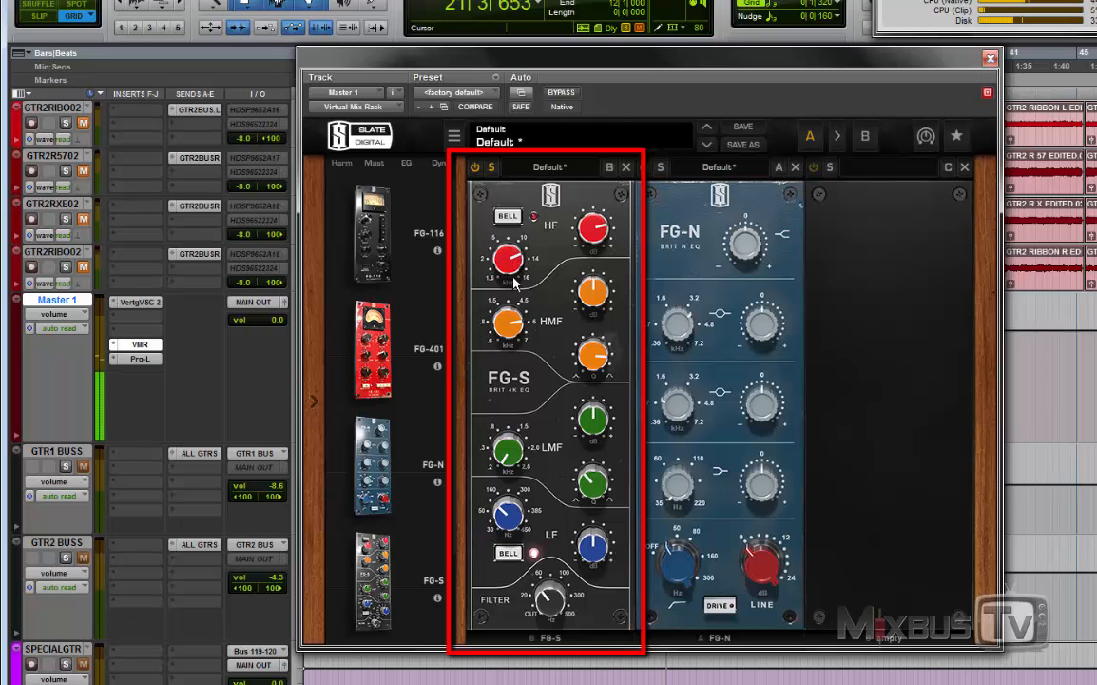
{"action": "mouse_move", "coordinate": [529, 262]}
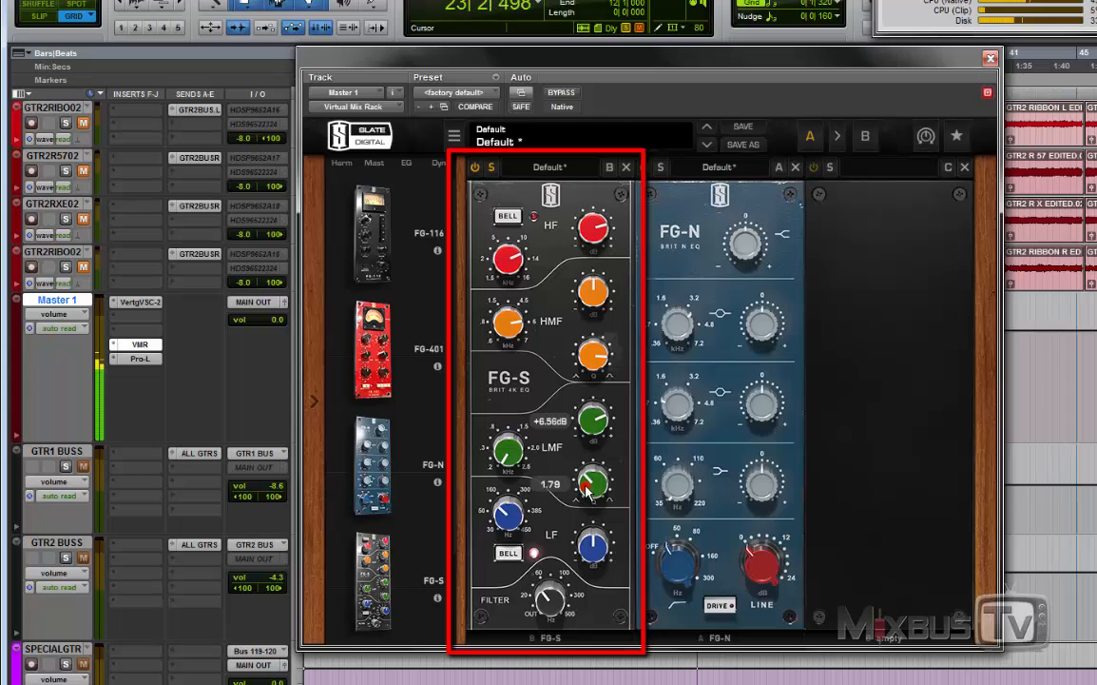
Step: Sweep the FG-S's LMF band with a boost, set its frequency to 459 Hz and turn its gain down to a cut
{"action": "mouse_move", "coordinate": [512, 461]}
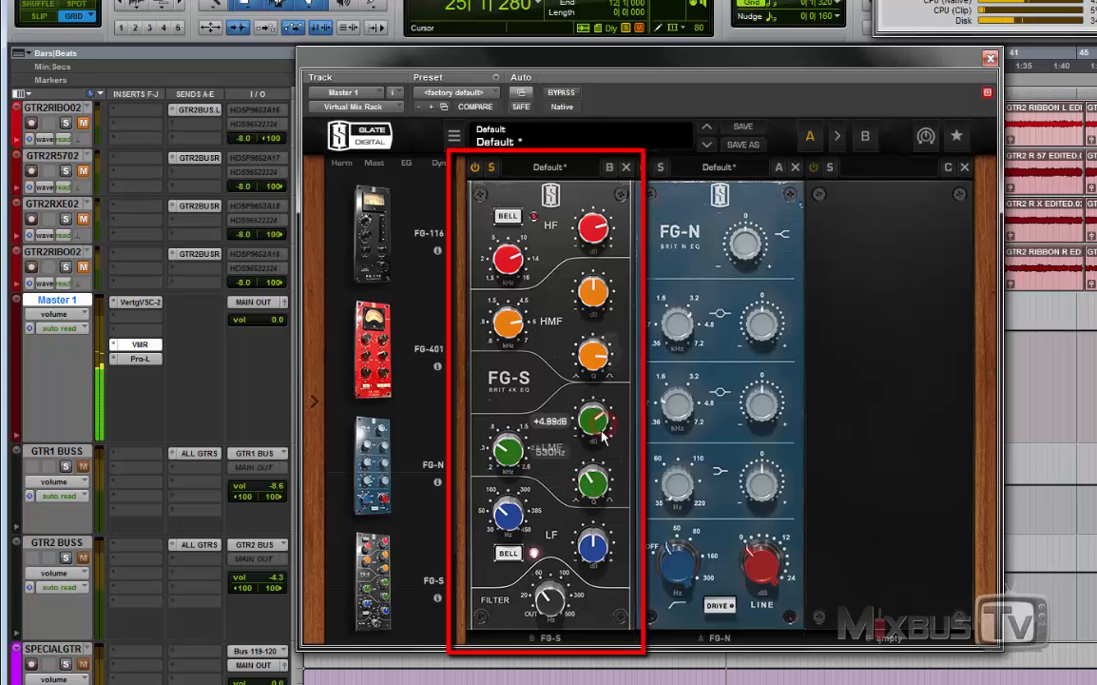
{"action": "mouse_move", "coordinate": [590, 436]}
{"action": "left_click_drag", "start_coordinate": [507, 451], "coordinate": [510, 465]}
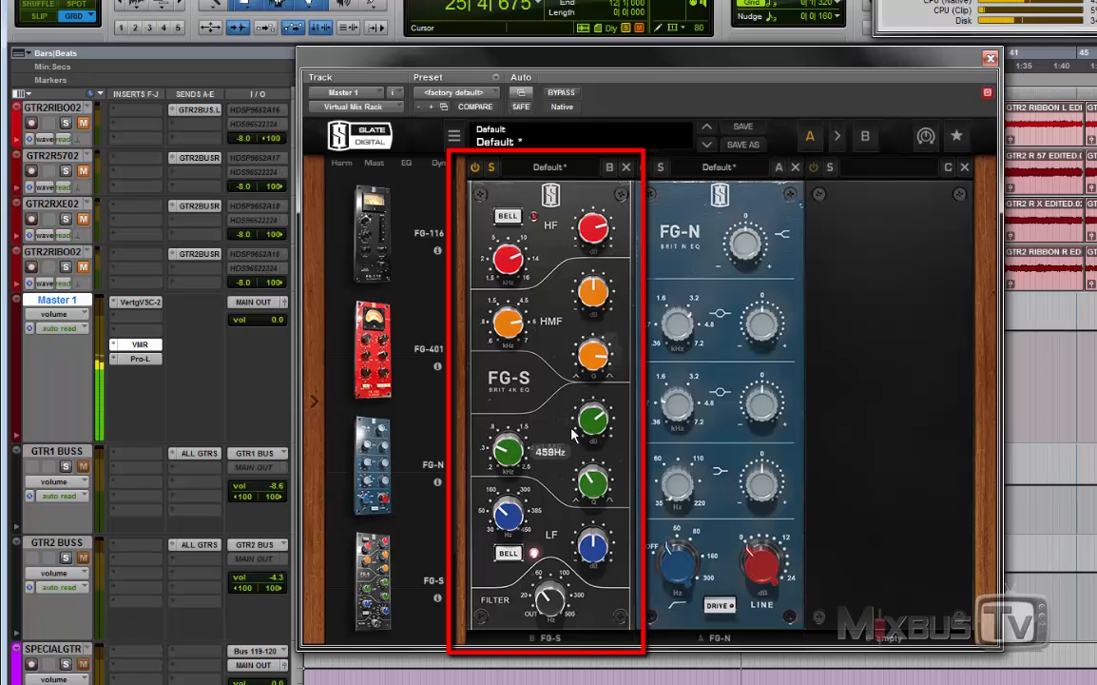
{"action": "left_click_drag", "start_coordinate": [588, 423], "coordinate": [592, 492]}
Step: Sweep the FG-S's HMF band with a +4.59 dB boost, lower its Q, then set its gain to +1.58 dB at a mid-range frequency
{"action": "left_click_drag", "start_coordinate": [508, 326], "coordinate": [544, 406]}
{"action": "left_click_drag", "start_coordinate": [593, 294], "coordinate": [596, 260]}
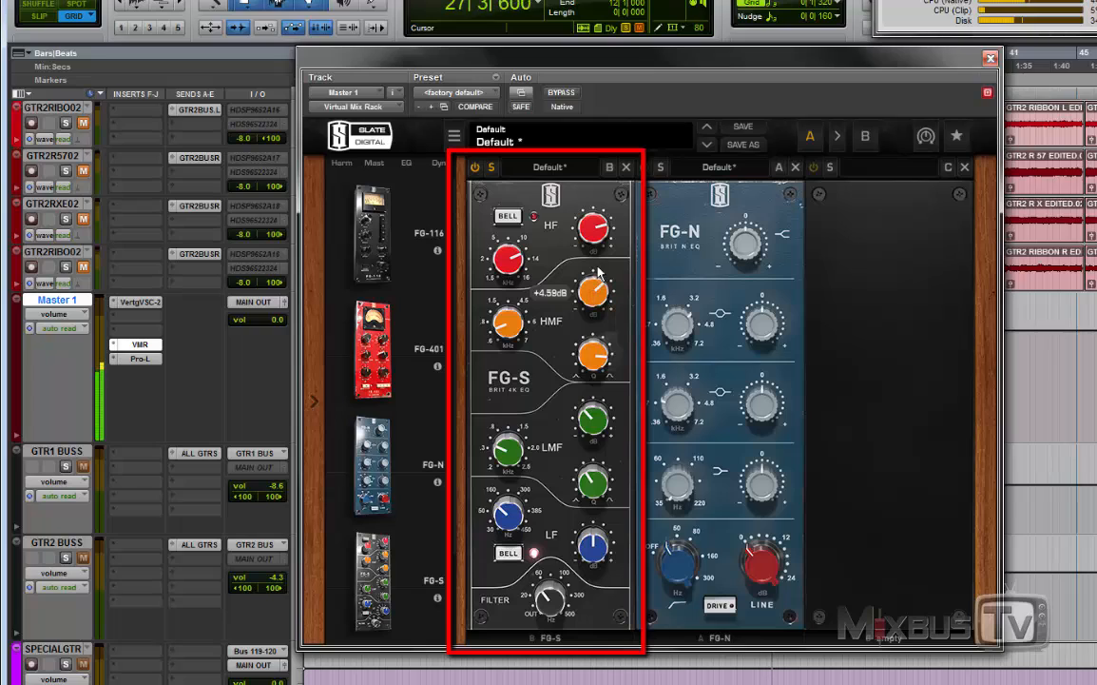
{"action": "left_click_drag", "start_coordinate": [591, 367], "coordinate": [591, 413]}
{"action": "left_click_drag", "start_coordinate": [510, 329], "coordinate": [522, 230]}
{"action": "left_click_drag", "start_coordinate": [589, 286], "coordinate": [597, 328]}
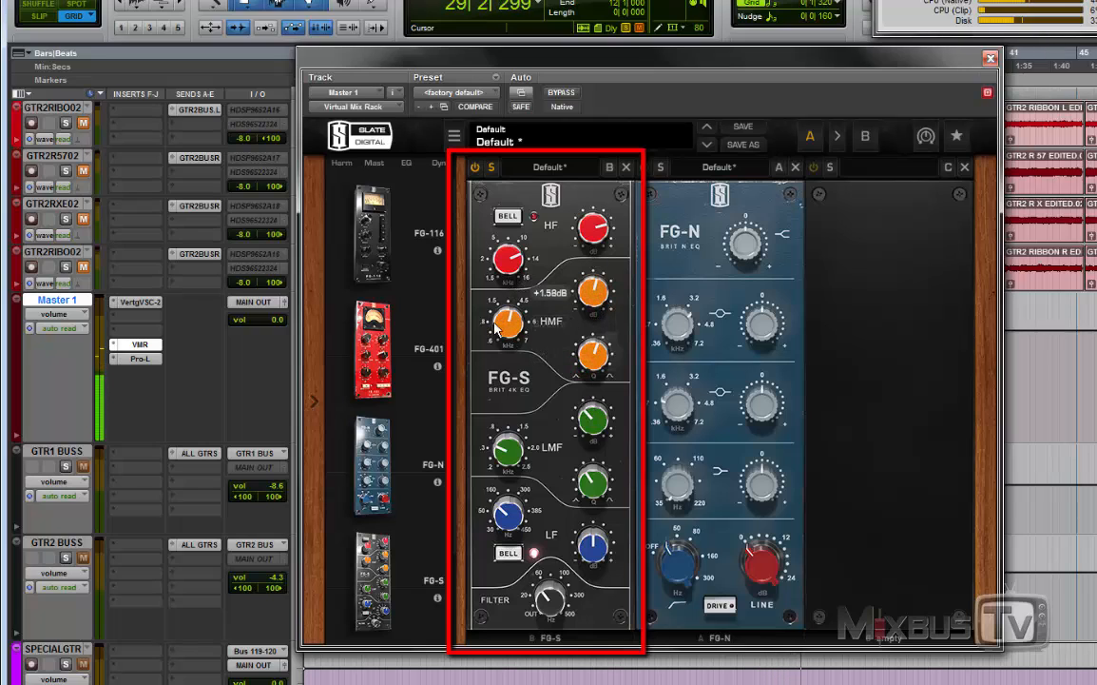
{"action": "left_click_drag", "start_coordinate": [494, 322], "coordinate": [508, 319]}
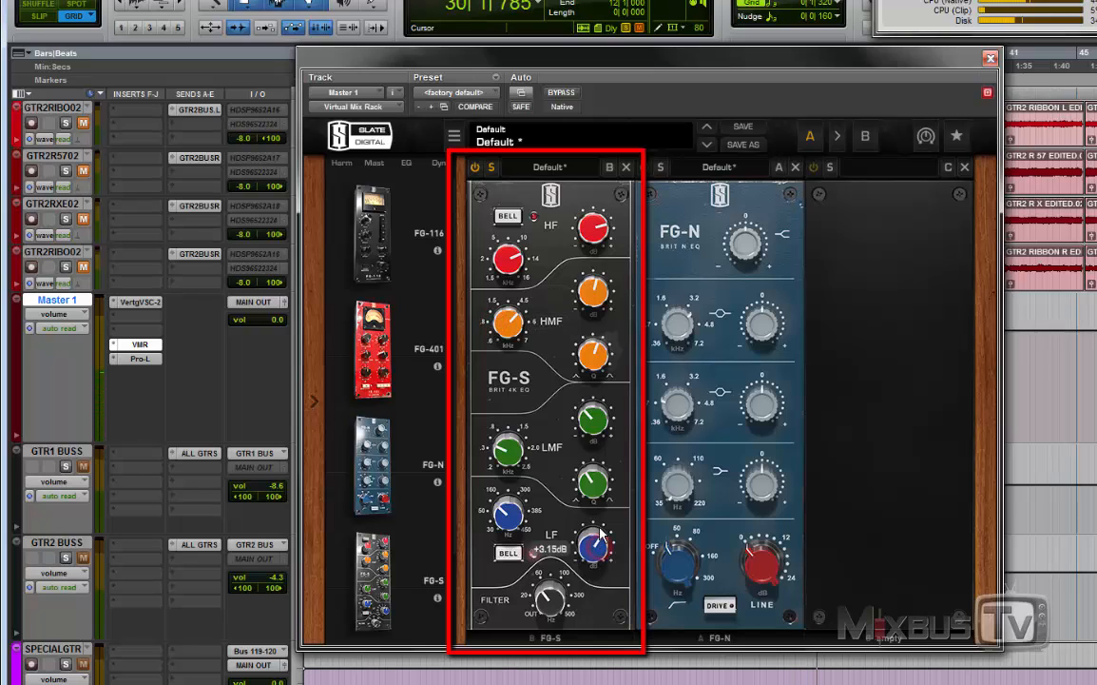
Step: Set the FG-S's filter to 108 Hz and raise the frequency of its boosted LF band
{"action": "left_click_drag", "start_coordinate": [565, 604], "coordinate": [572, 568]}
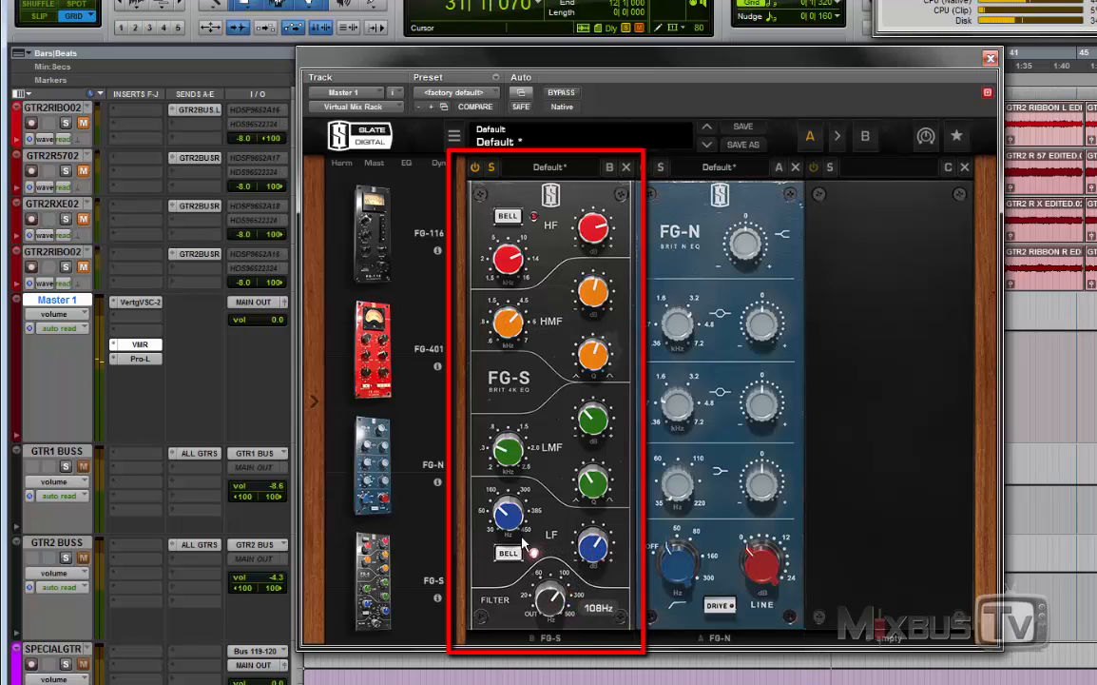
{"action": "left_click_drag", "start_coordinate": [507, 517], "coordinate": [508, 483]}
{"action": "left_click", "coordinate": [534, 553]}
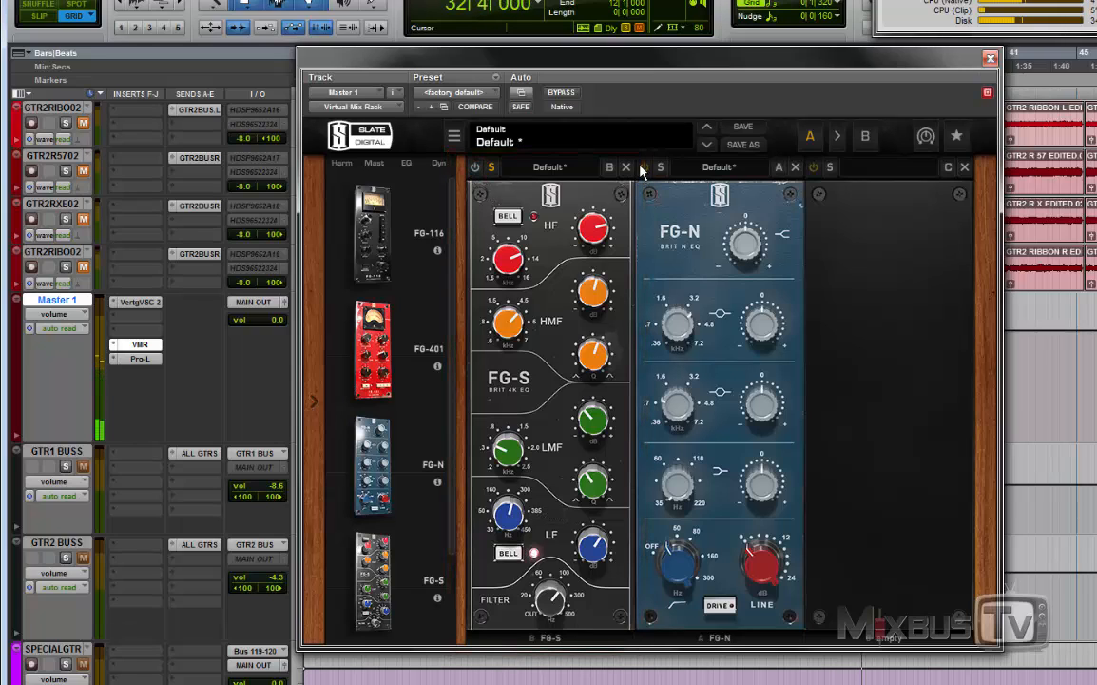
Step: Boost the FG-N's upper midrange band to +3.31 dB at 4.64 kHz and its high band to +1.82 dB
{"action": "left_click_drag", "start_coordinate": [751, 248], "coordinate": [754, 220]}
{"action": "left_click_drag", "start_coordinate": [771, 330], "coordinate": [769, 302]}
{"action": "left_click_drag", "start_coordinate": [740, 247], "coordinate": [736, 265]}
{"action": "left_click_drag", "start_coordinate": [758, 322], "coordinate": [759, 320]}
{"action": "left_click_drag", "start_coordinate": [736, 255], "coordinate": [754, 265]}
{"action": "left_click_drag", "start_coordinate": [765, 327], "coordinate": [763, 331]}
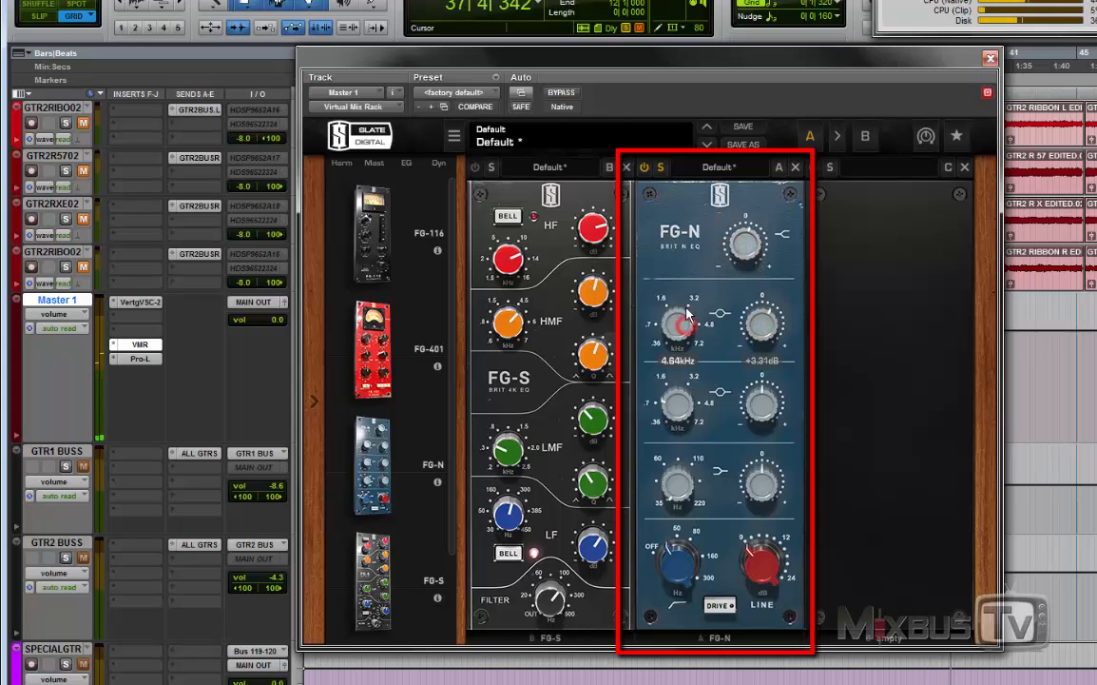
{"action": "left_click_drag", "start_coordinate": [753, 250], "coordinate": [753, 246]}
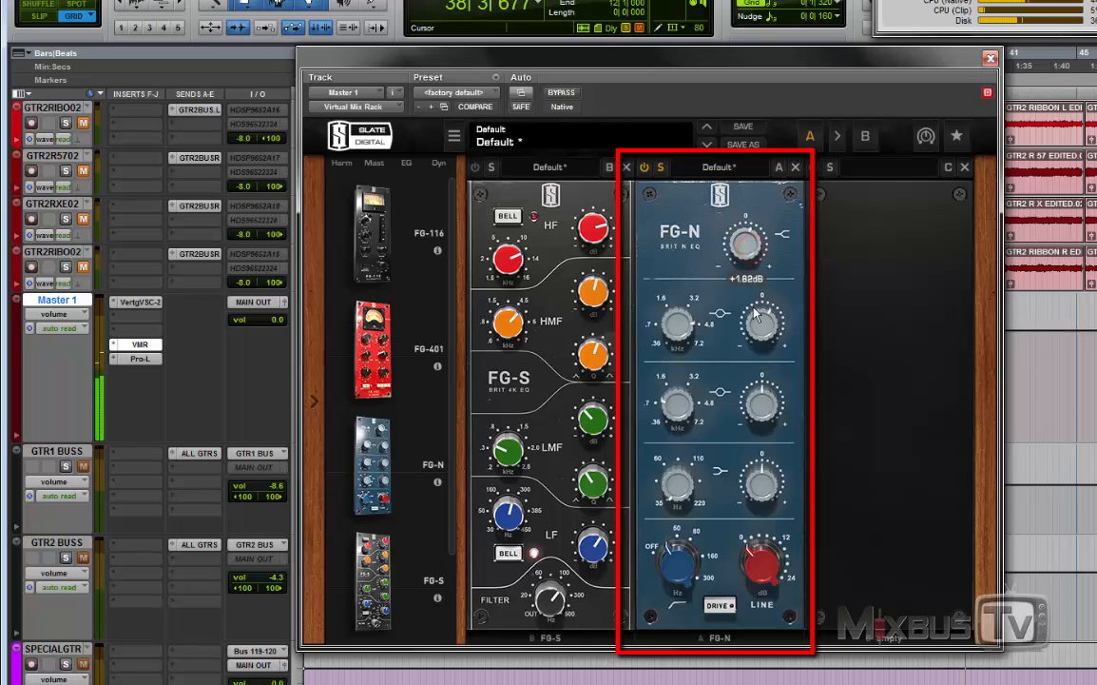
Step: Boost the FG-N's lower midrange band to about +3.62 dB near 1.12 kHz and fine-tune it with Drive at 24.0 dB line gain
{"action": "mouse_move", "coordinate": [761, 415]}
{"action": "left_mouse_down"}
{"action": "mouse_move", "coordinate": [762, 437]}
{"action": "mouse_move", "coordinate": [763, 402]}
{"action": "left_mouse_up"}
{"action": "left_click_drag", "start_coordinate": [681, 414], "coordinate": [682, 407]}
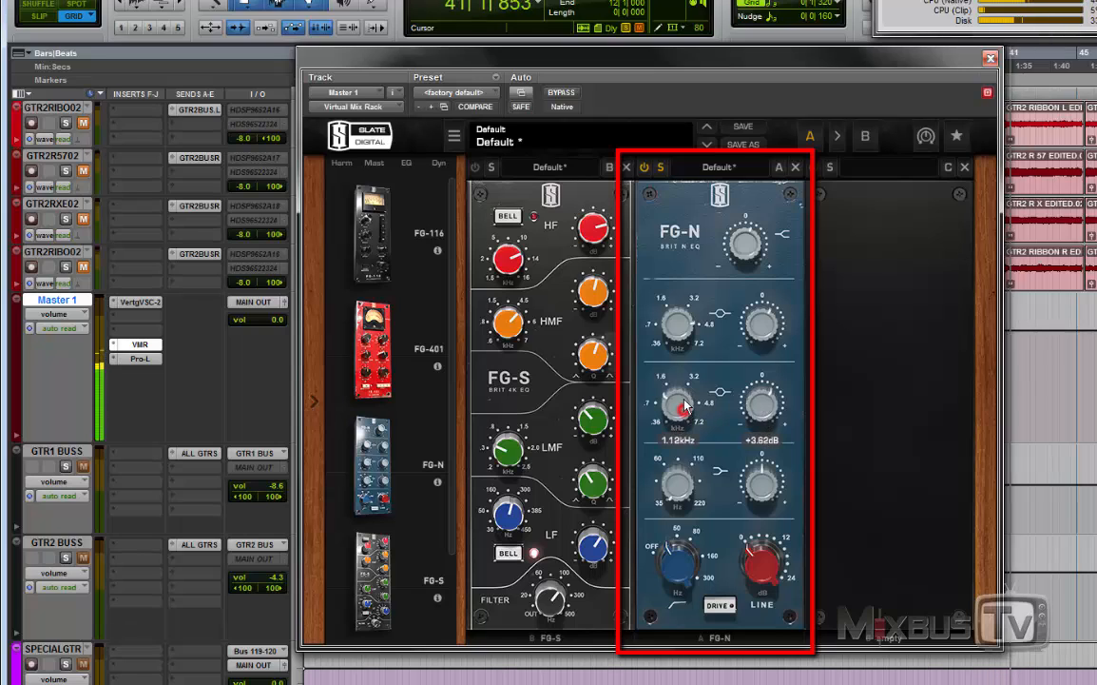
{"action": "key", "text": "space"}
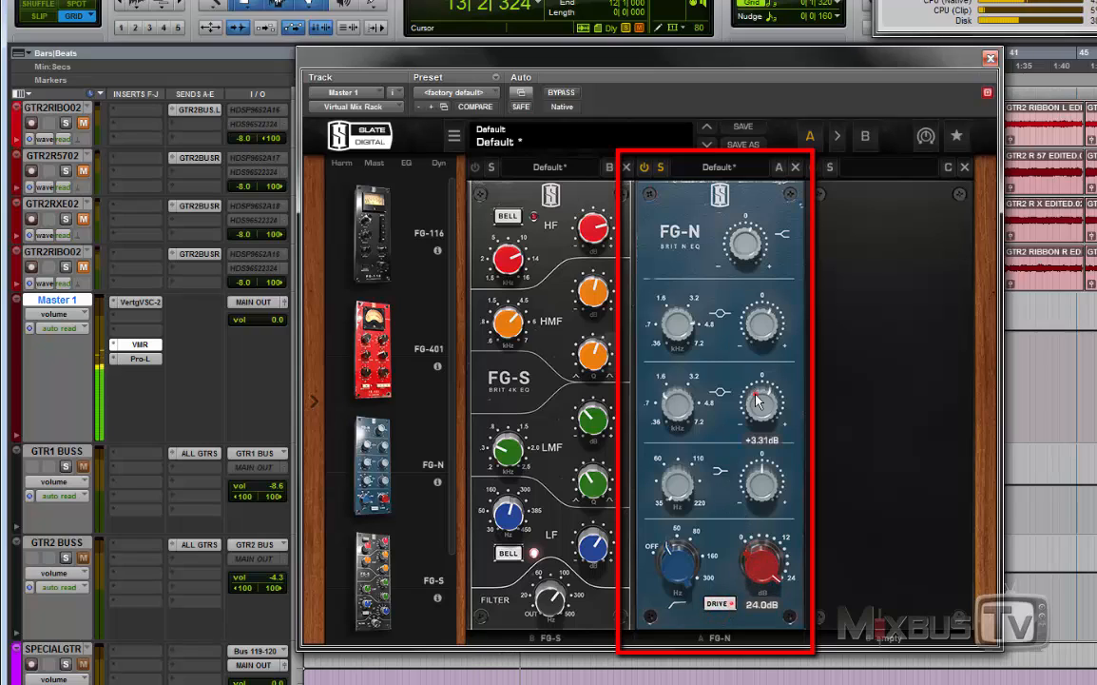
{"action": "left_click_drag", "start_coordinate": [665, 408], "coordinate": [665, 411]}
{"action": "left_click_drag", "start_coordinate": [760, 408], "coordinate": [758, 401]}
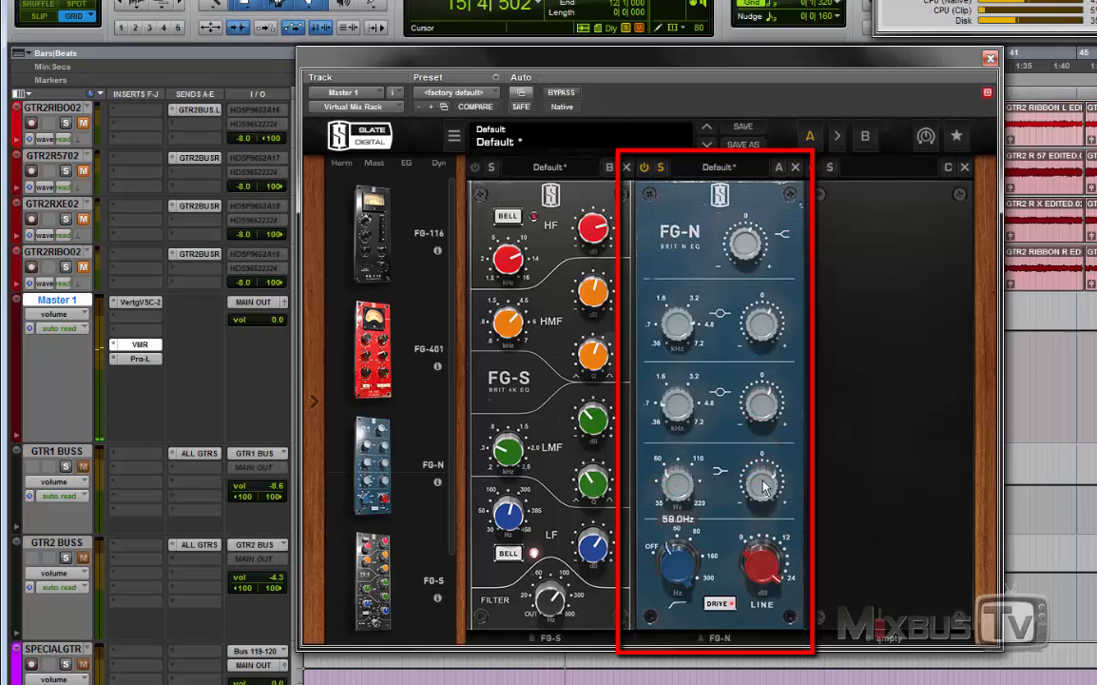
Step: Set the FG-N's low band to +5.74 dB at 50.2 Hz, then stop playback and turn down the line and low band gains
{"action": "left_click_drag", "start_coordinate": [764, 487], "coordinate": [762, 481]}
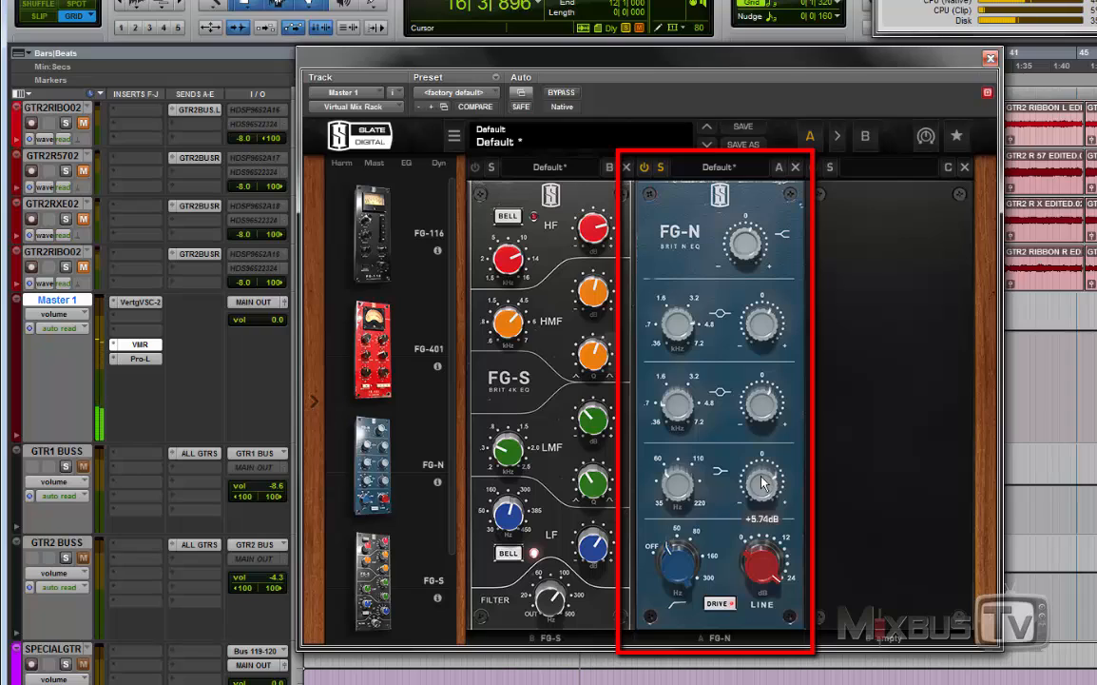
{"action": "left_click_drag", "start_coordinate": [674, 482], "coordinate": [673, 488]}
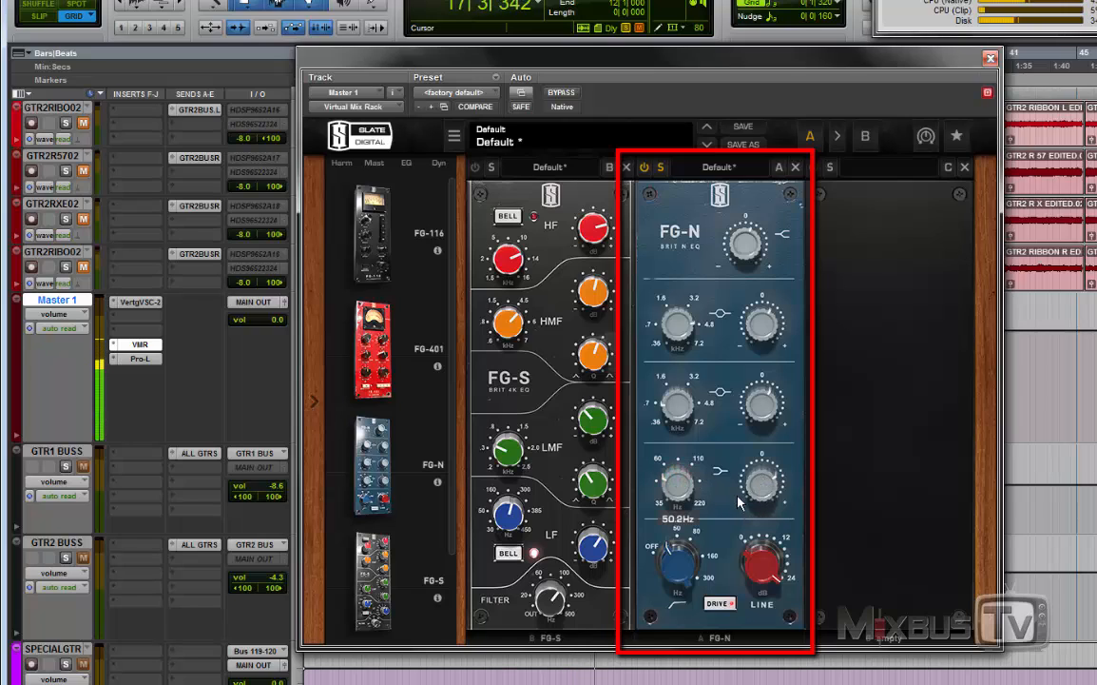
{"action": "key", "text": "space"}
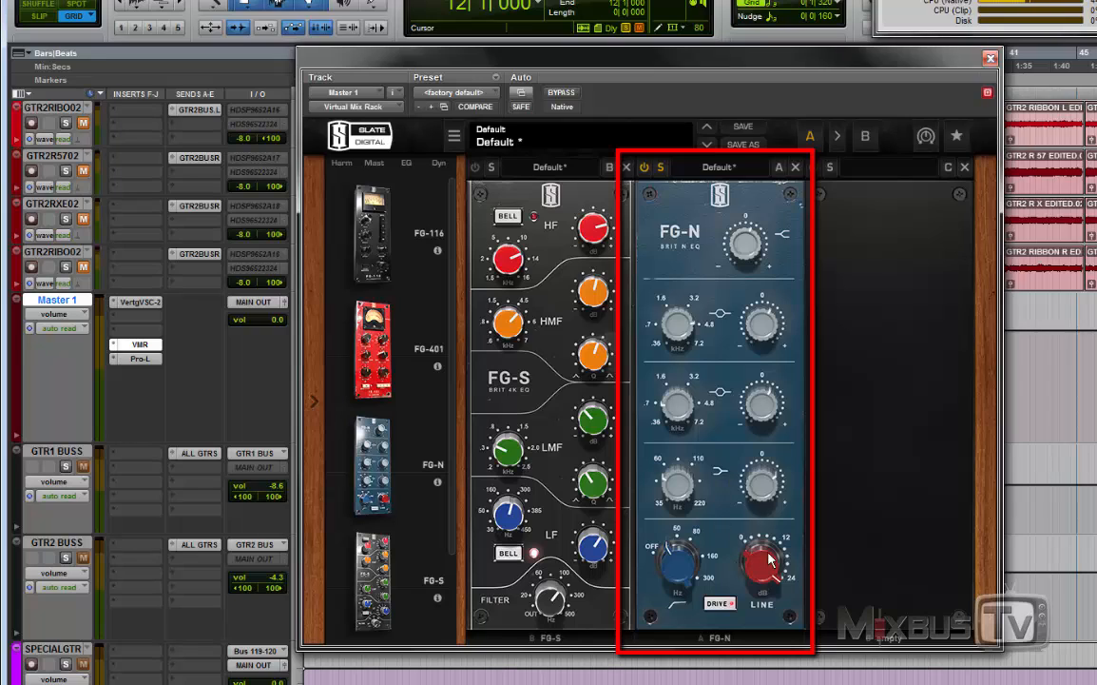
{"action": "mouse_move", "coordinate": [772, 560]}
{"action": "left_mouse_down"}
{"action": "mouse_move", "coordinate": [760, 630]}
{"action": "mouse_move", "coordinate": [771, 577]}
{"action": "left_mouse_up"}
{"action": "left_click_drag", "start_coordinate": [765, 484], "coordinate": [767, 494]}
Step: Play the mix with the BASS OUT track soloed and solo the FG-S in the master's rack
{"action": "scroll", "coordinate": [218, 472], "scroll_direction": "up", "scroll_amount": 5}
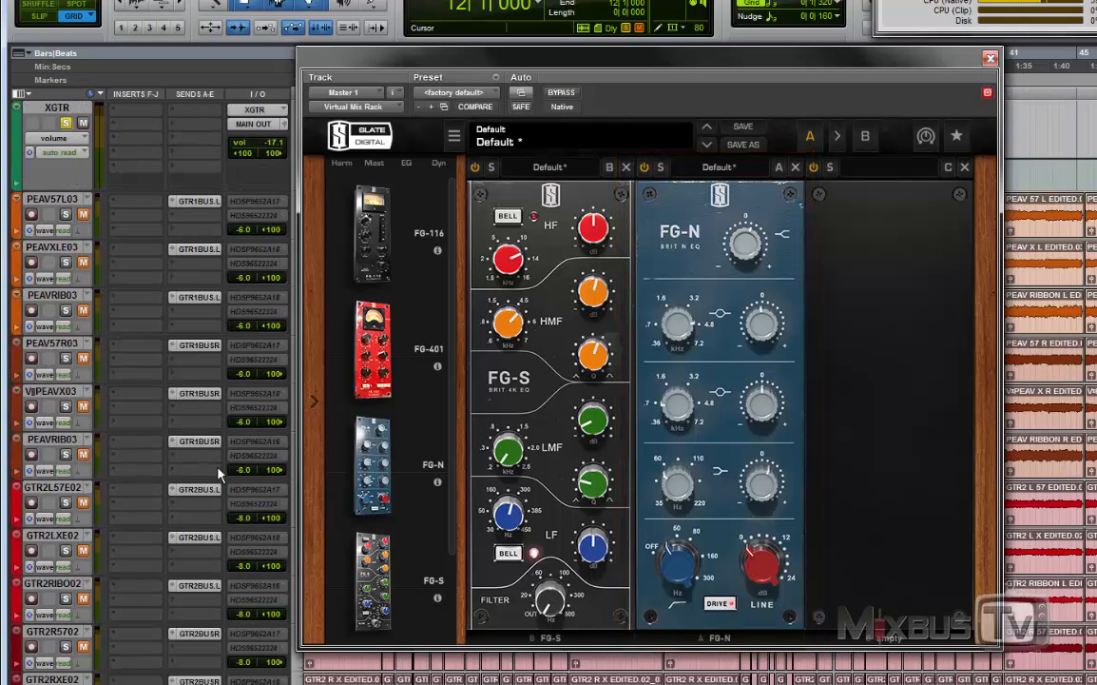
{"action": "scroll", "coordinate": [211, 468], "scroll_direction": "up", "scroll_amount": 5}
{"action": "scroll", "coordinate": [181, 399], "scroll_direction": "down", "scroll_amount": 10}
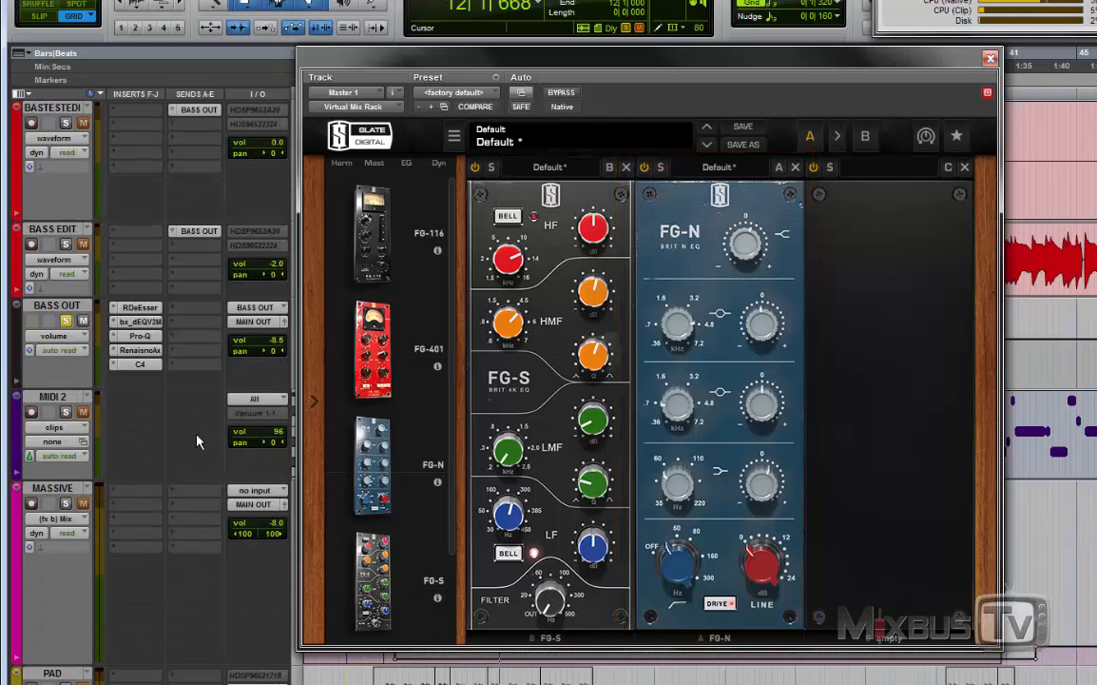
{"action": "scroll", "coordinate": [211, 461], "scroll_direction": "down", "scroll_amount": 5}
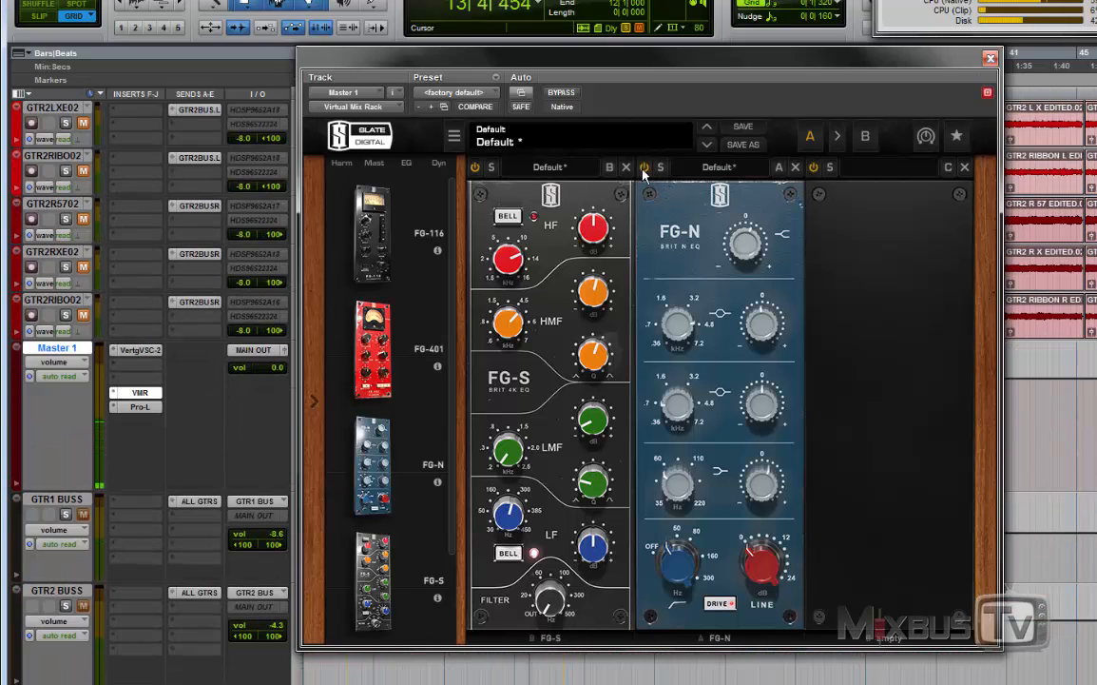
{"action": "left_click", "coordinate": [491, 167]}
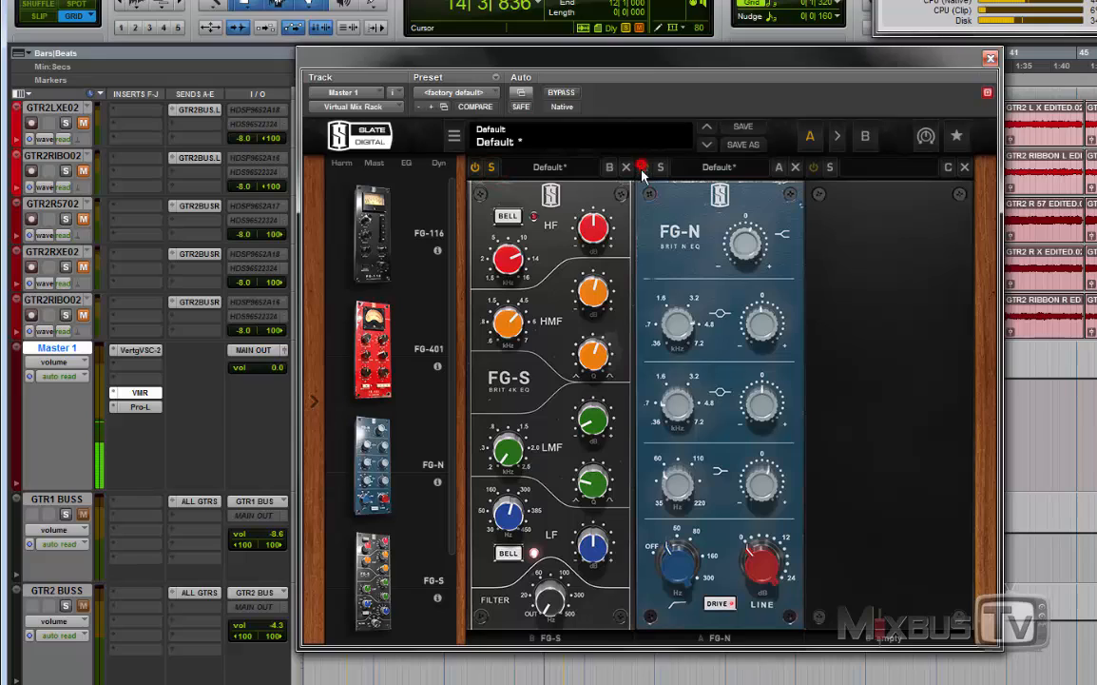
Step: Boost the FG-S's HMF band to +13.5 dB, raise its frequency and Q, then turn the gain down to a cut
{"action": "left_click_drag", "start_coordinate": [596, 299], "coordinate": [591, 291]}
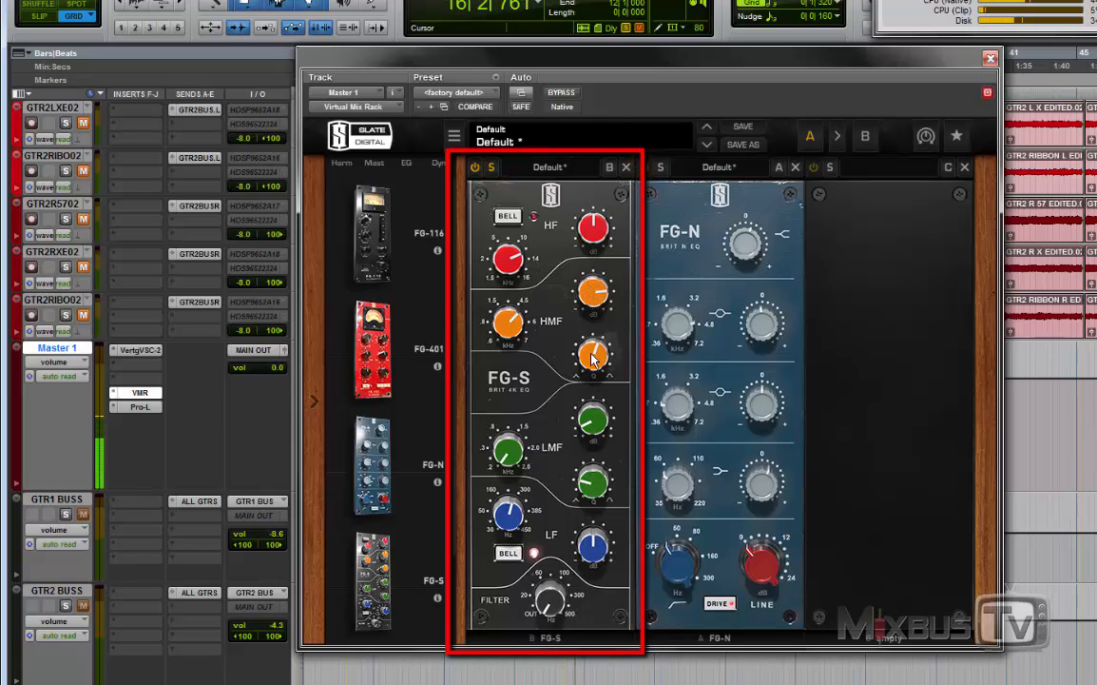
{"action": "left_click_drag", "start_coordinate": [514, 331], "coordinate": [521, 302]}
{"action": "left_click_drag", "start_coordinate": [598, 297], "coordinate": [605, 269]}
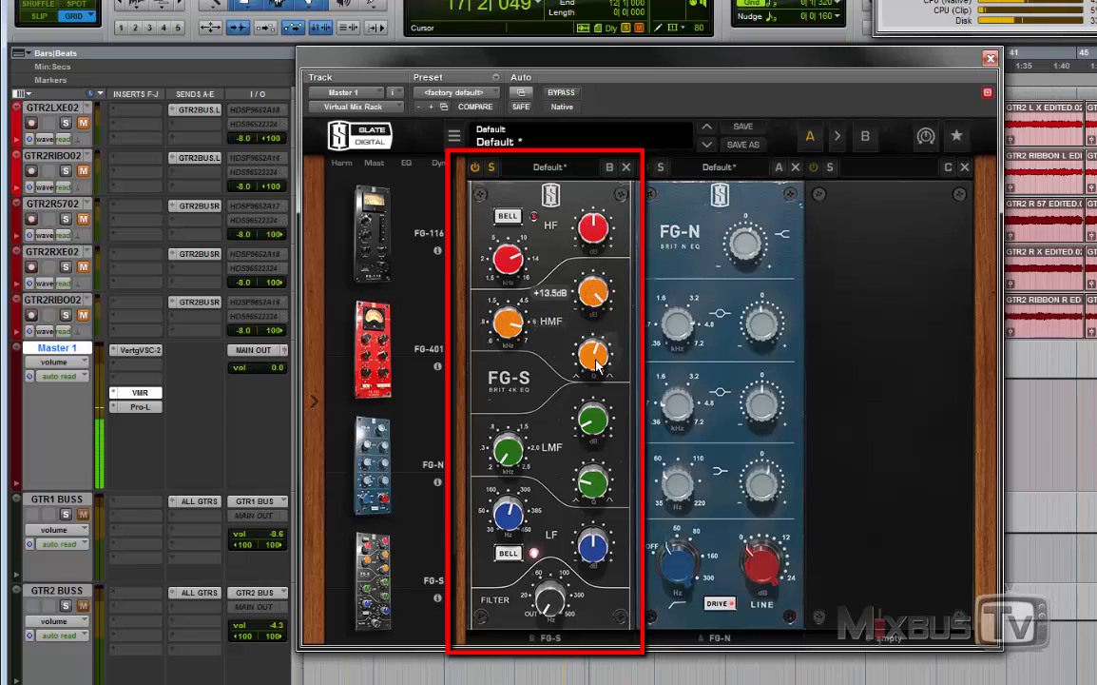
{"action": "left_click_drag", "start_coordinate": [598, 357], "coordinate": [601, 419]}
Step: Boost the FG-S's HF band to +7.22 dB, lower its frequency to the bottom of the range and readjust the gain
{"action": "left_click_drag", "start_coordinate": [598, 238], "coordinate": [592, 176]}
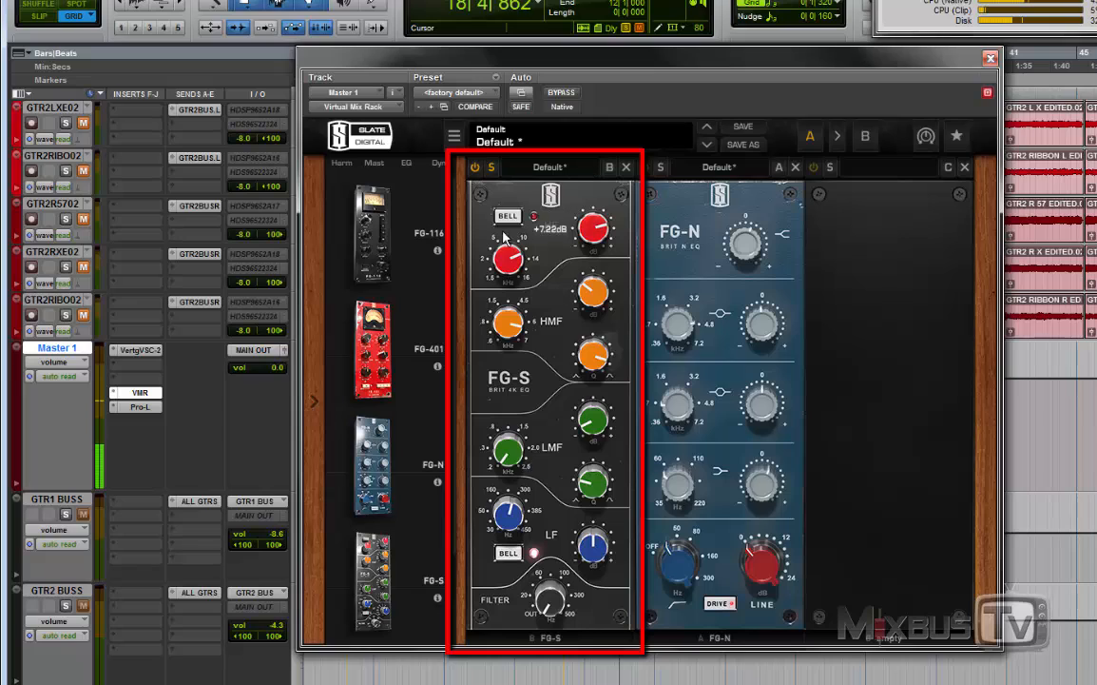
{"action": "left_click_drag", "start_coordinate": [504, 258], "coordinate": [503, 318]}
{"action": "left_click_drag", "start_coordinate": [518, 265], "coordinate": [514, 328]}
{"action": "left_click_drag", "start_coordinate": [604, 232], "coordinate": [602, 170]}
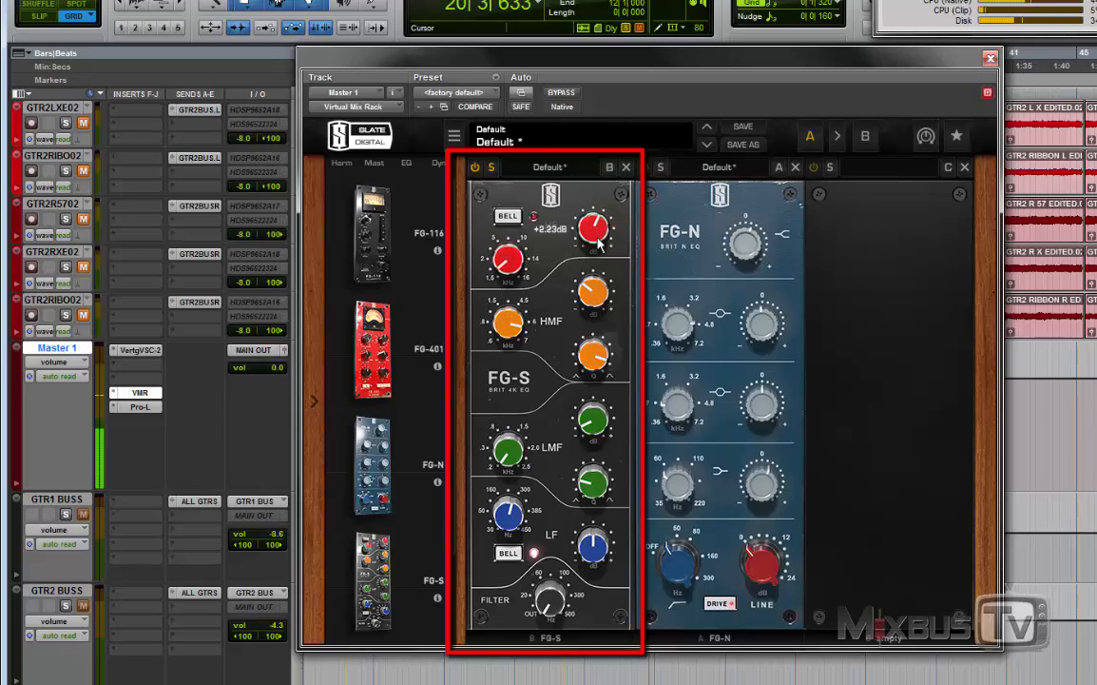
{"action": "left_click_drag", "start_coordinate": [598, 240], "coordinate": [600, 227]}
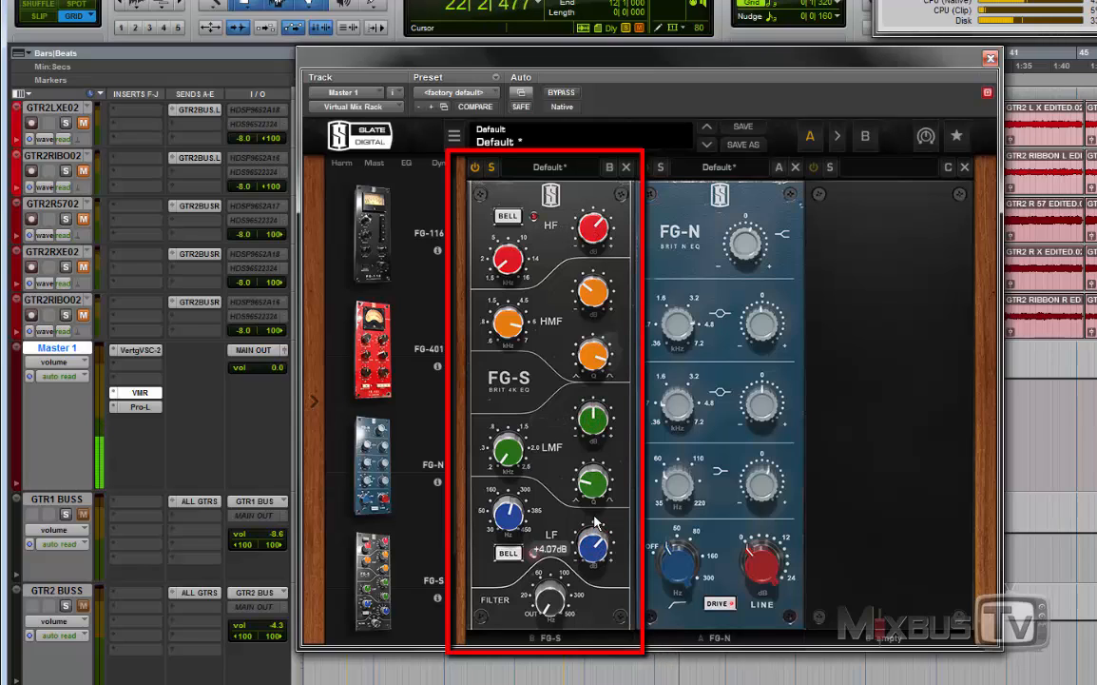
Step: Lower the FG-S's LF frequency to 40.6 Hz, raise the filter slightly, then boost the LF gain to +14.0 dB and ease it back
{"action": "left_click_drag", "start_coordinate": [511, 519], "coordinate": [511, 557]}
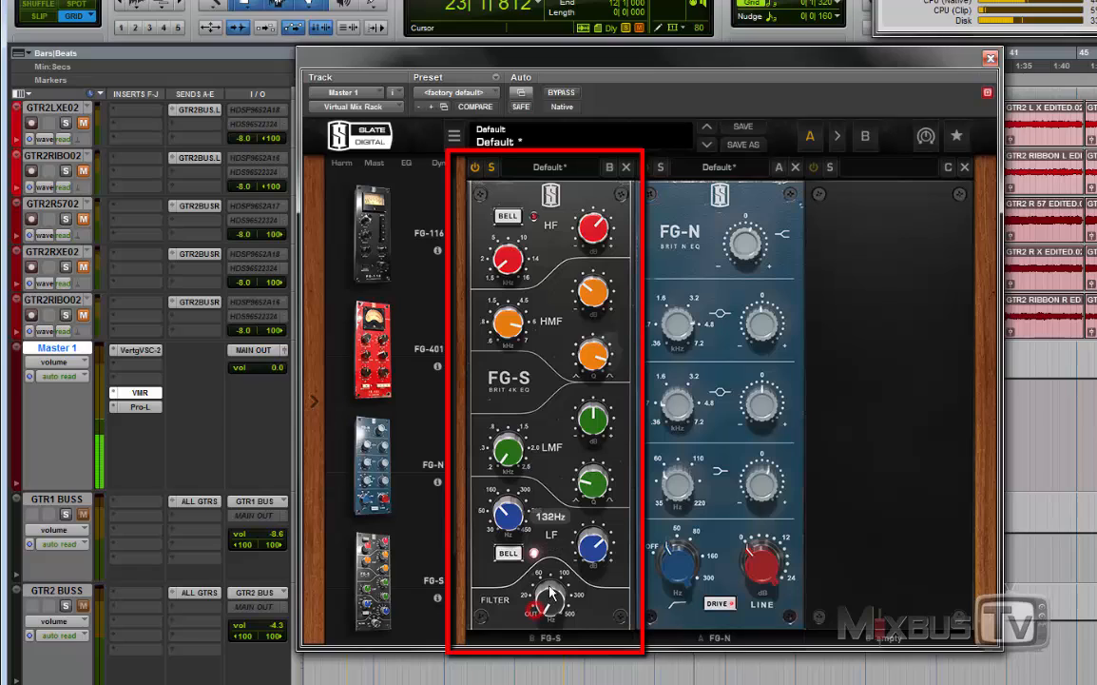
{"action": "left_click_drag", "start_coordinate": [549, 597], "coordinate": [508, 568]}
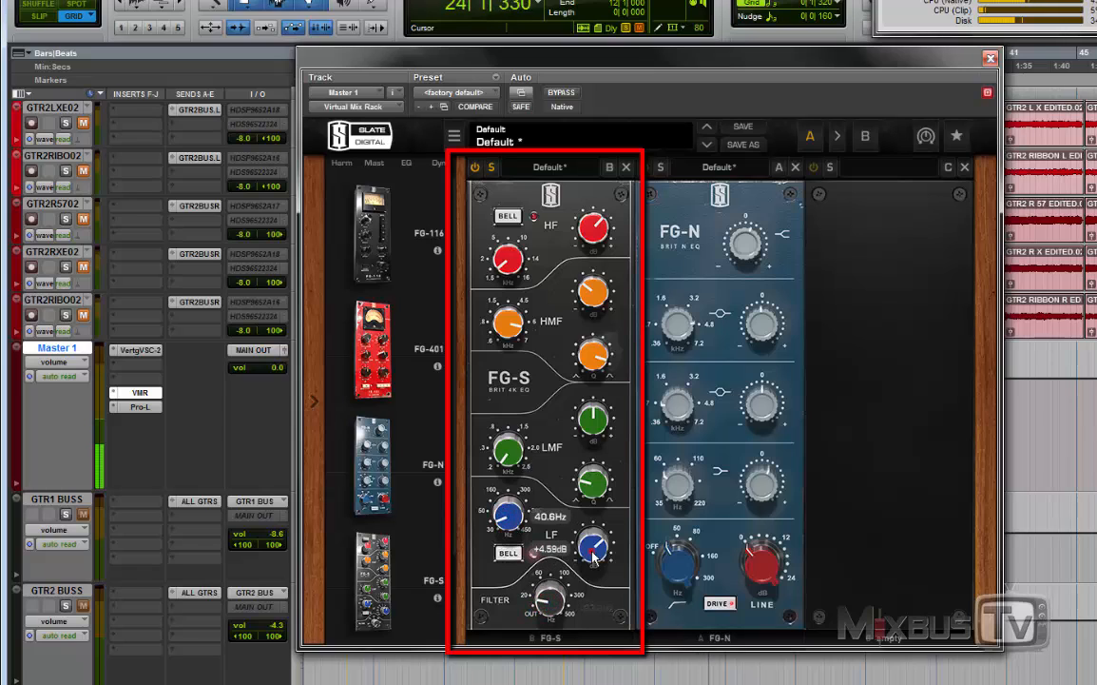
{"action": "left_click_drag", "start_coordinate": [594, 556], "coordinate": [600, 507]}
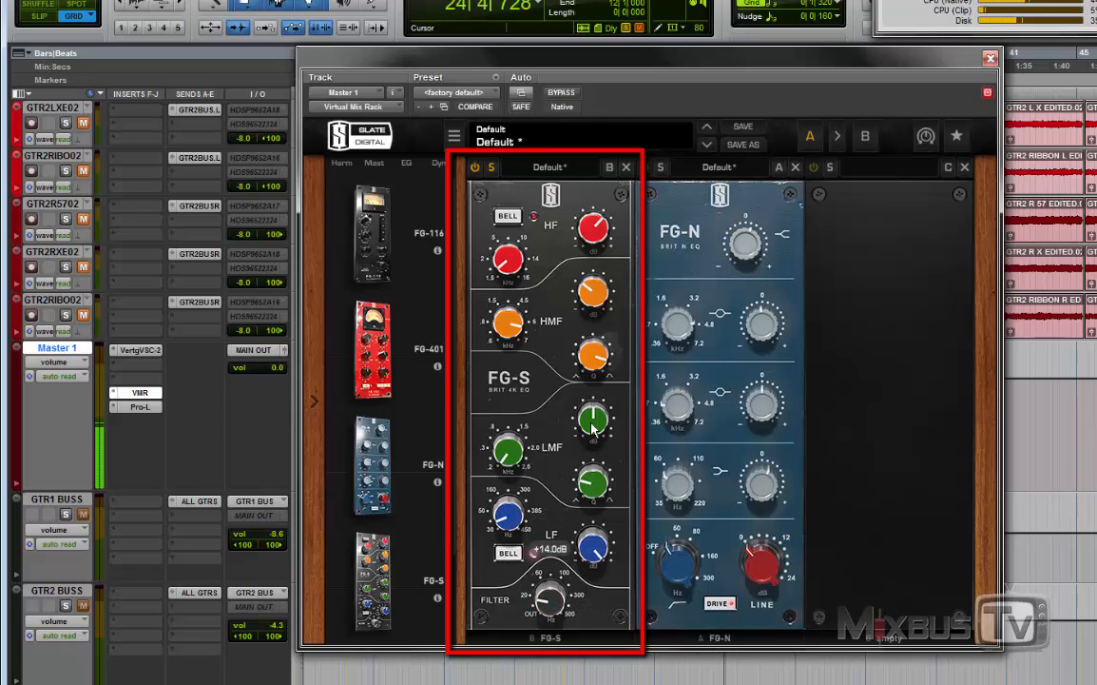
{"action": "left_click_drag", "start_coordinate": [592, 426], "coordinate": [594, 415]}
{"action": "mouse_move", "coordinate": [593, 547]}
{"action": "left_mouse_down"}
{"action": "mouse_move", "coordinate": [589, 570]}
{"action": "mouse_move", "coordinate": [590, 557]}
{"action": "left_mouse_up"}
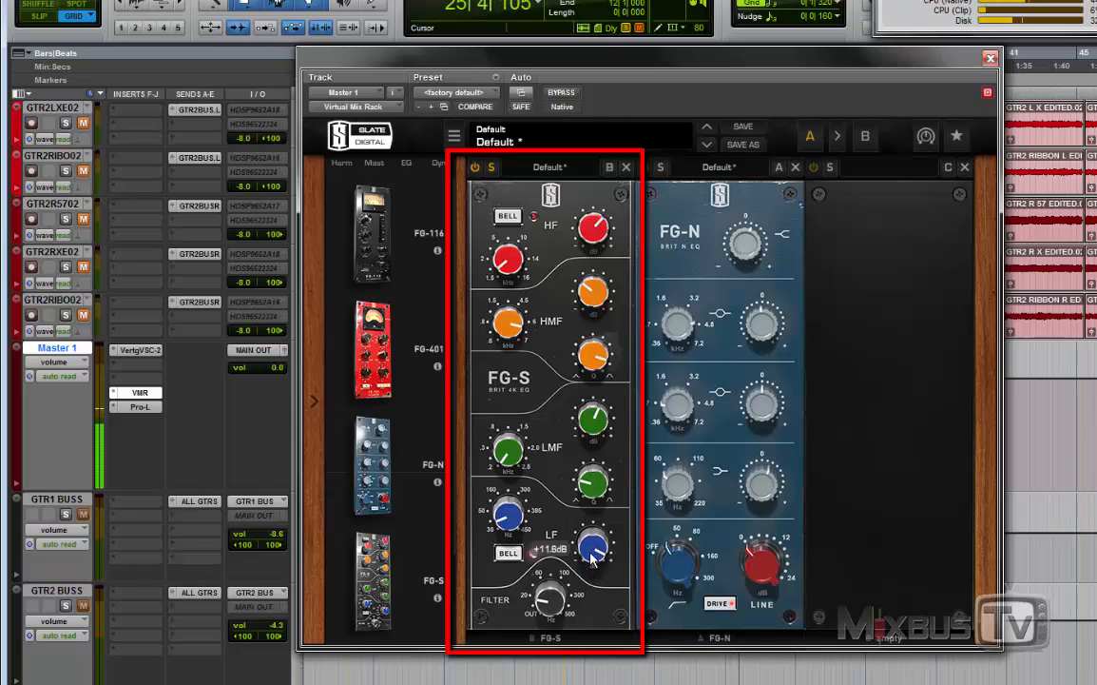
{"action": "scroll", "coordinate": [591, 559], "scroll_direction": "down", "scroll_amount": 3}
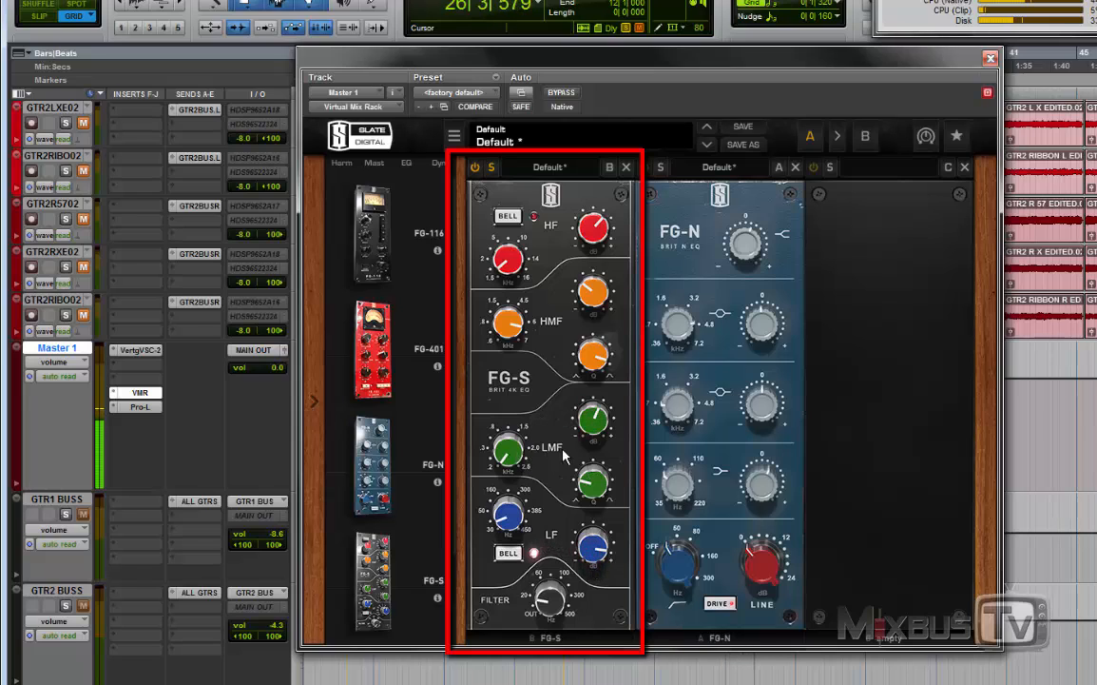
Step: Boost the FG-S's LMF band to +8.53 dB around 241 Hz, then lower its frequency and reduce the gain to +2.63 dB
{"action": "left_click", "coordinate": [600, 419]}
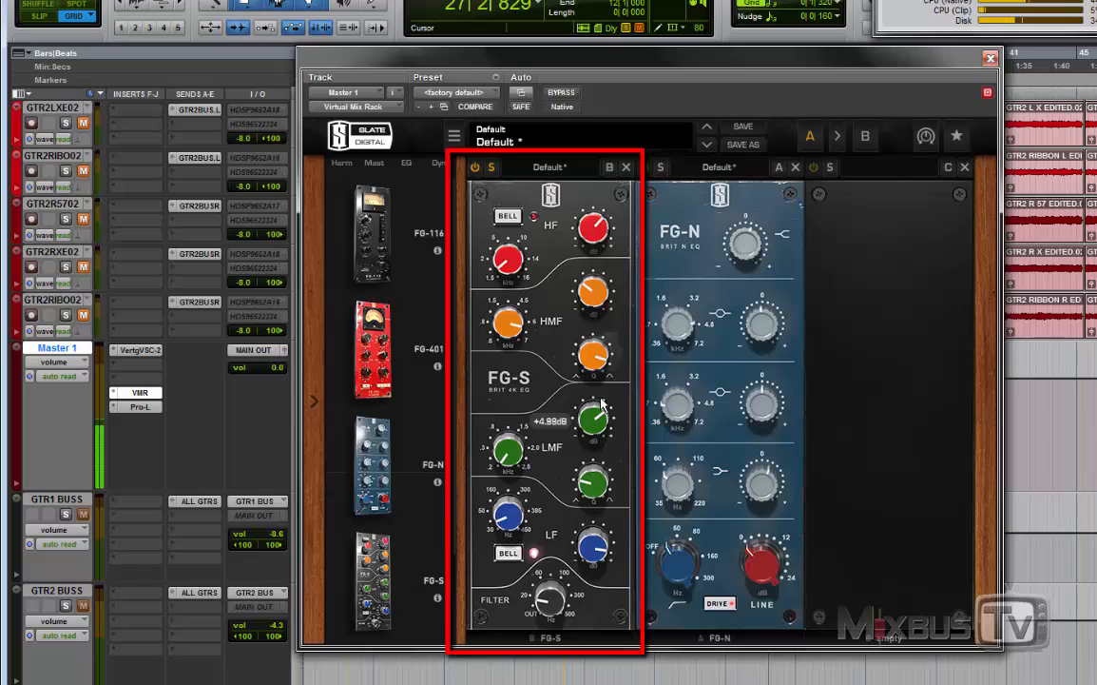
{"action": "left_click_drag", "start_coordinate": [499, 456], "coordinate": [501, 447]}
{"action": "left_click_drag", "start_coordinate": [590, 423], "coordinate": [591, 413]}
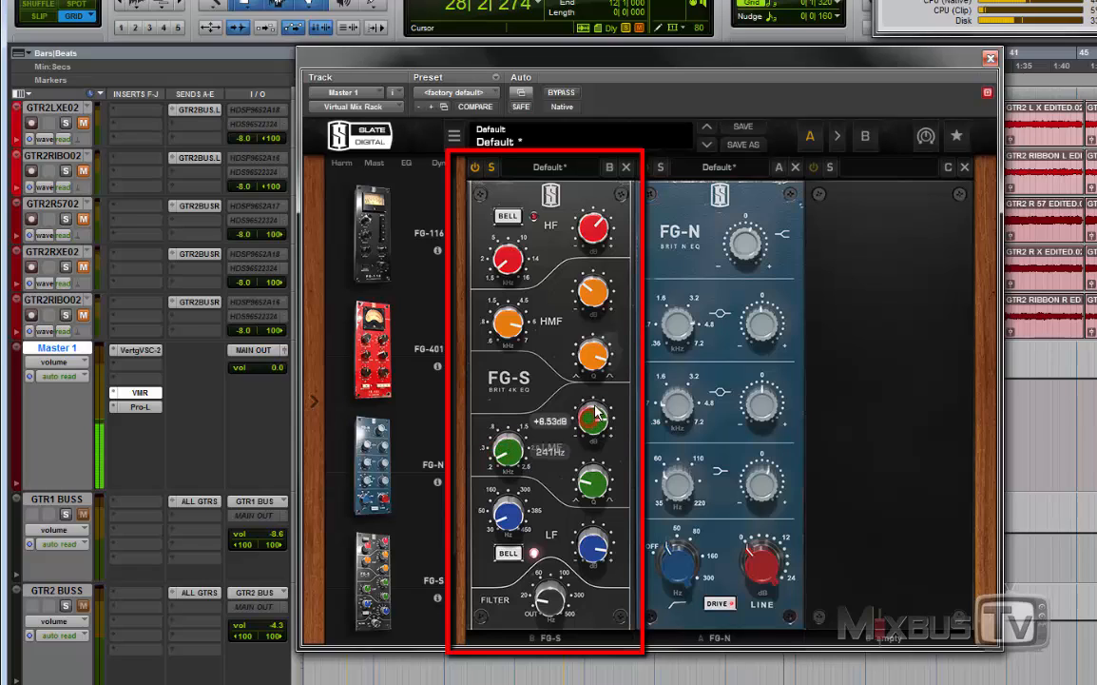
{"action": "left_click_drag", "start_coordinate": [501, 456], "coordinate": [501, 484]}
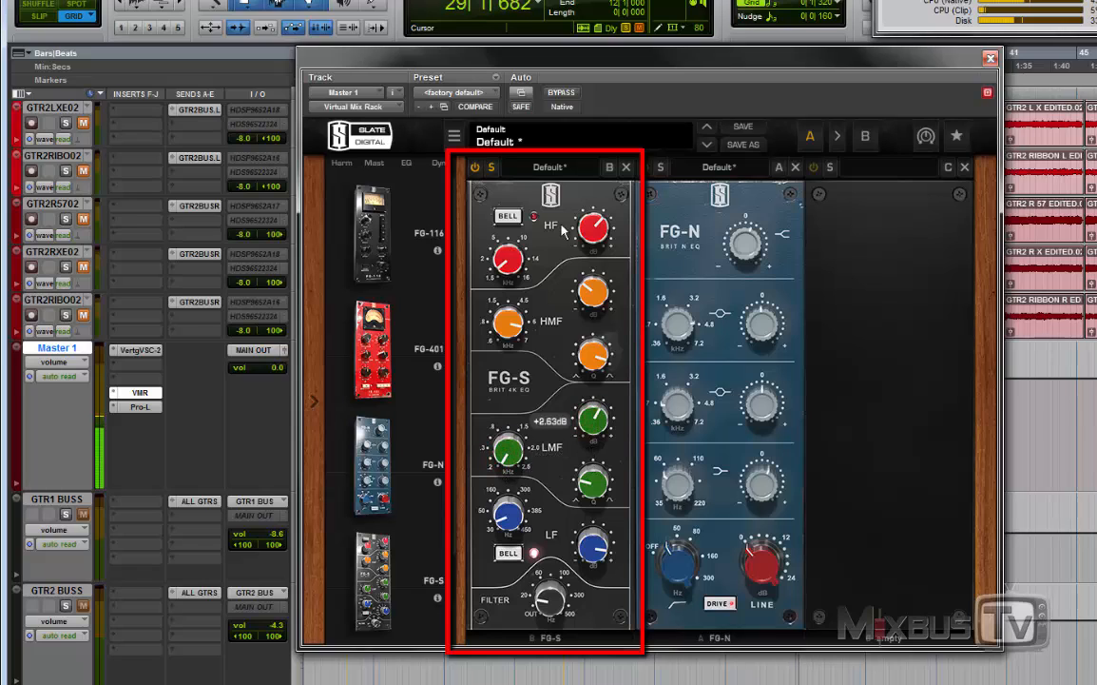
Step: Solo the FG-N in the rack and boost its high shelf to +5.88 dB and upper mid band to +8.66 dB
{"action": "left_click", "coordinate": [645, 167]}
{"action": "left_click", "coordinate": [660, 167]}
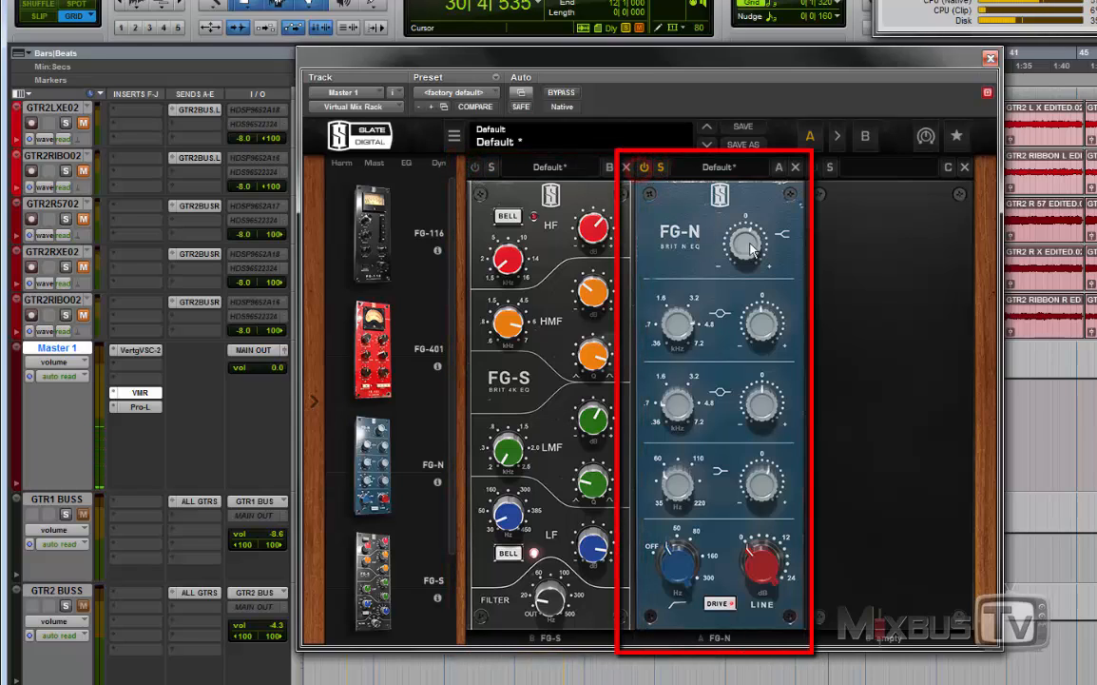
{"action": "left_click_drag", "start_coordinate": [749, 249], "coordinate": [750, 242]}
{"action": "left_click_drag", "start_coordinate": [765, 331], "coordinate": [769, 289]}
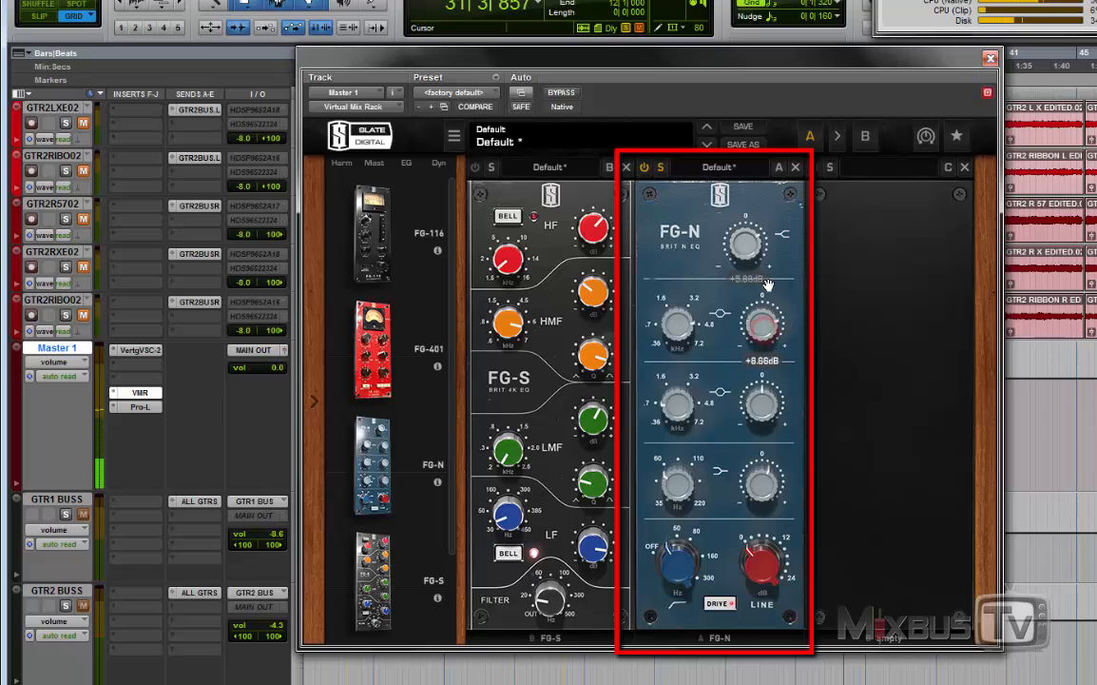
Step: Raise the FG-N's lower mid gain and frequency, and set the upper mid band to 1.13 kHz with its gain turned down
{"action": "left_click_drag", "start_coordinate": [766, 407], "coordinate": [767, 392]}
{"action": "mouse_move", "coordinate": [758, 331]}
{"action": "left_mouse_down"}
{"action": "mouse_move", "coordinate": [754, 368]}
{"action": "mouse_move", "coordinate": [757, 338]}
{"action": "left_mouse_up"}
{"action": "mouse_move", "coordinate": [682, 328]}
{"action": "left_mouse_down"}
{"action": "mouse_move", "coordinate": [681, 314]}
{"action": "mouse_move", "coordinate": [677, 338]}
{"action": "left_mouse_up"}
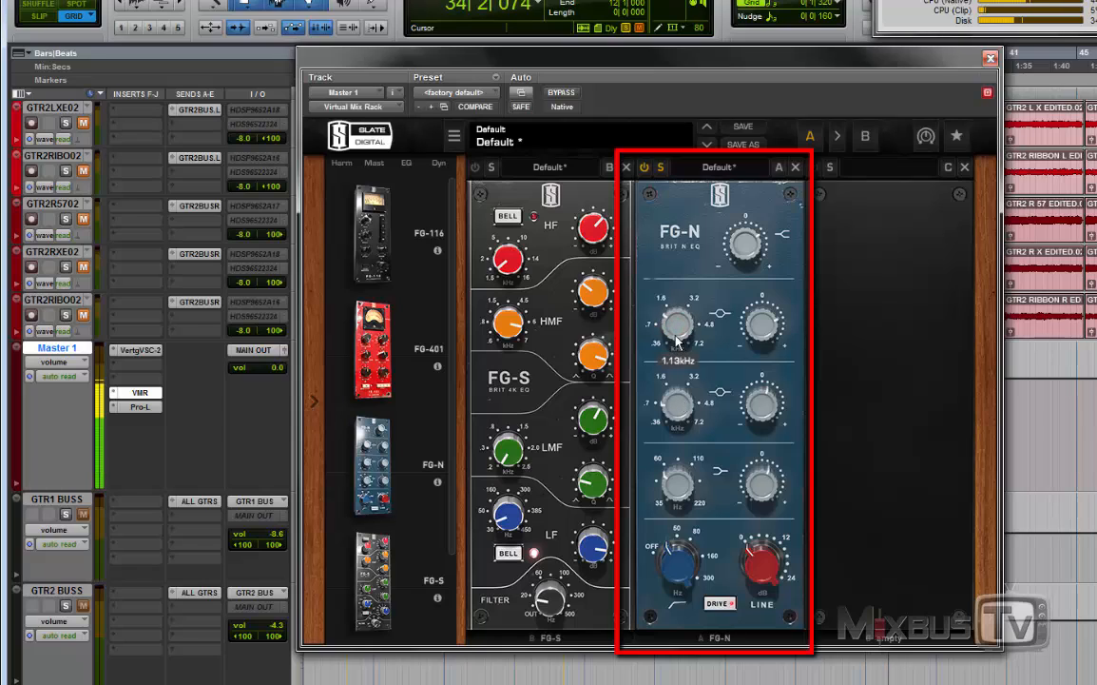
{"action": "left_click_drag", "start_coordinate": [752, 337], "coordinate": [748, 423]}
{"action": "left_click_drag", "start_coordinate": [674, 401], "coordinate": [679, 302]}
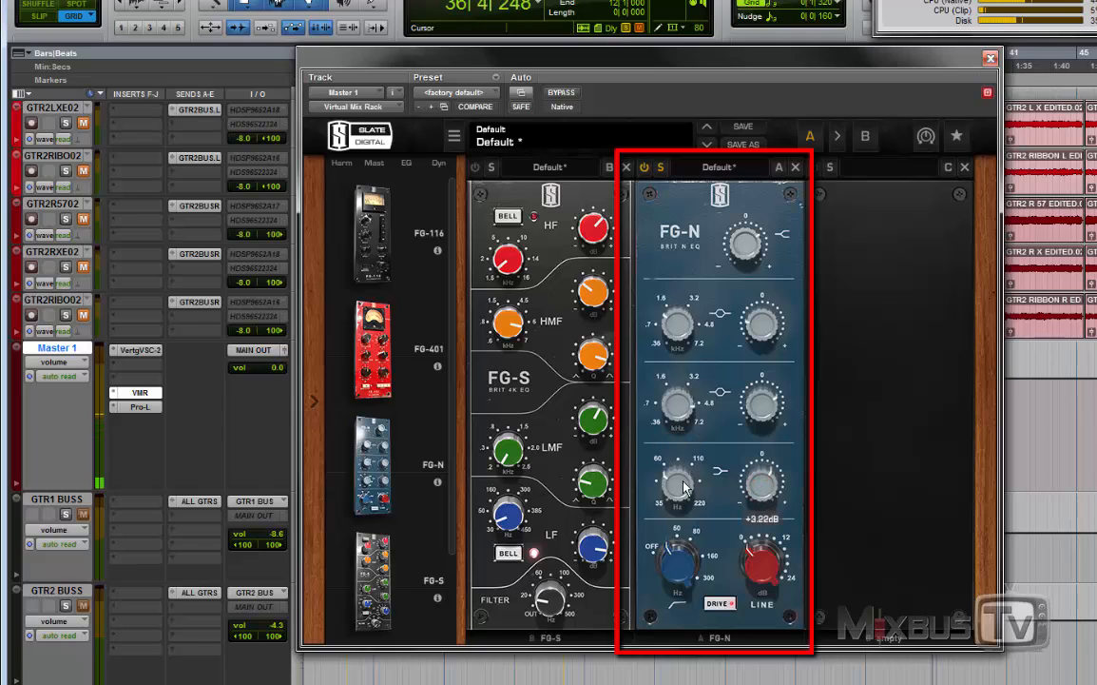
Step: Adjust the FG-N's low band frequency with its gain at +3.22 dB, switch the high-pass filter off and fine-tune the line gain
{"action": "left_click_drag", "start_coordinate": [683, 481], "coordinate": [687, 482]}
{"action": "left_click_drag", "start_coordinate": [680, 561], "coordinate": [681, 620]}
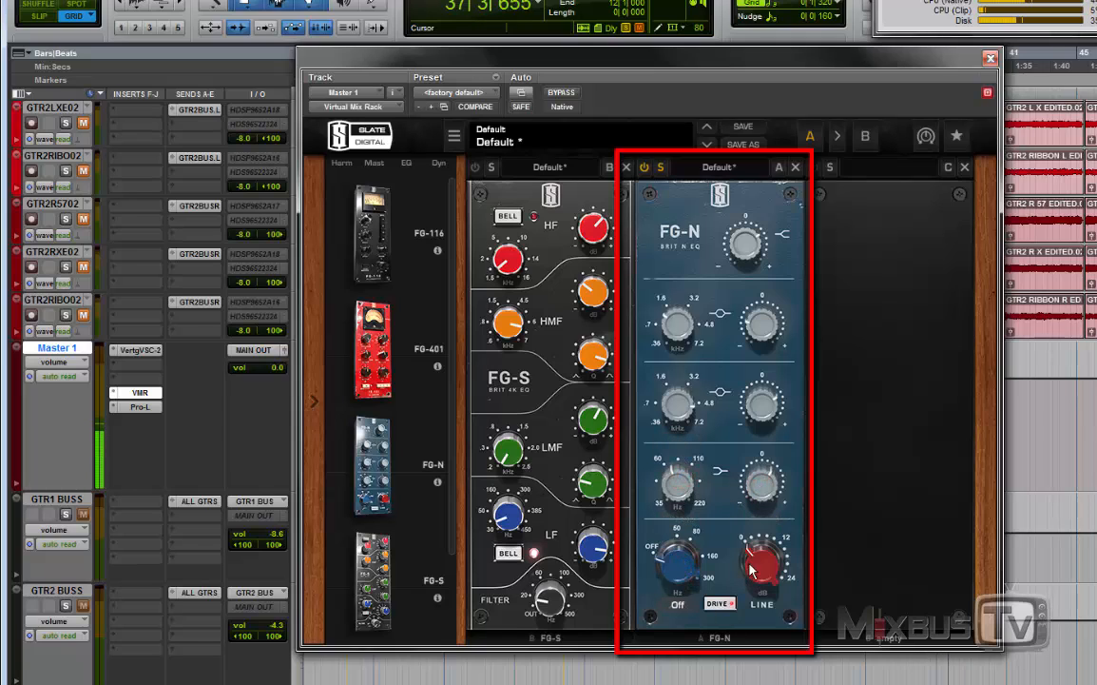
{"action": "mouse_move", "coordinate": [750, 561]}
{"action": "left_mouse_down"}
{"action": "mouse_move", "coordinate": [752, 394]}
{"action": "mouse_move", "coordinate": [751, 567]}
{"action": "left_mouse_up"}
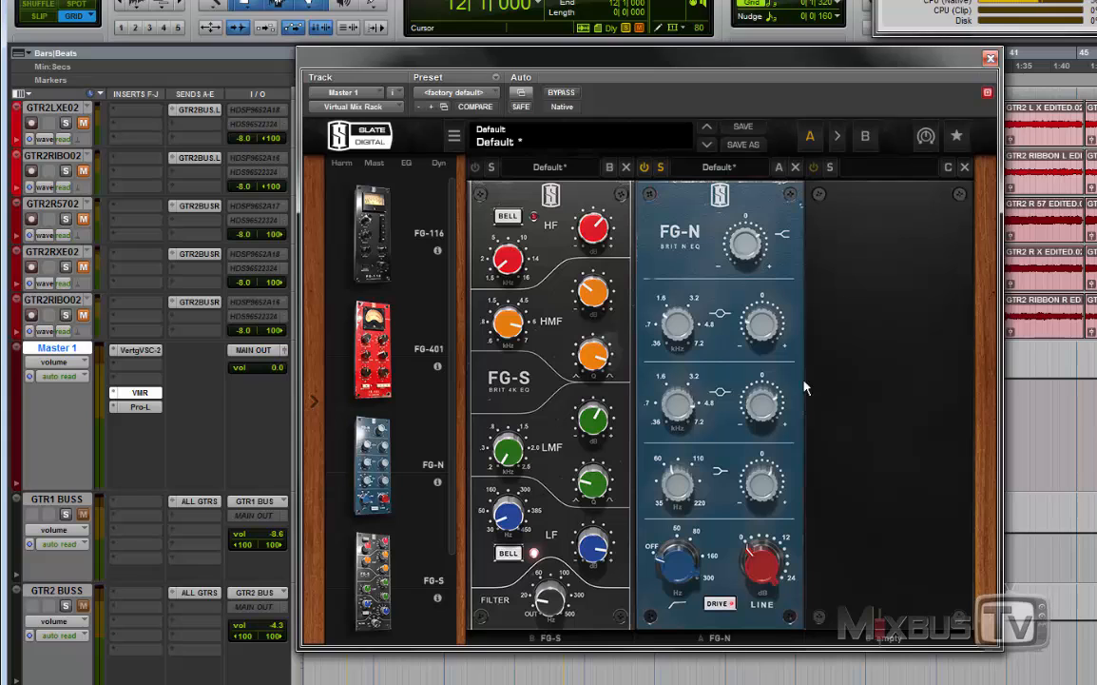
Step: Move the FG-S to the rack's third slot and add an FG-401 compressor between the FG-N and the FG-S
{"action": "left_click_drag", "start_coordinate": [554, 391], "coordinate": [846, 389]}
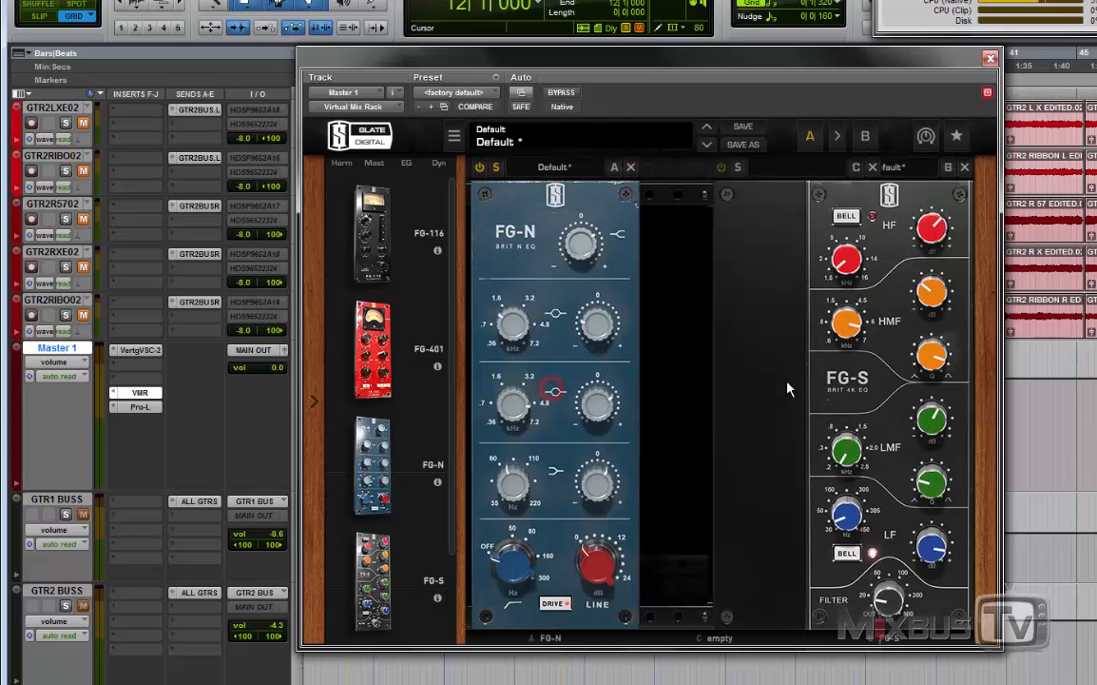
{"action": "left_click_drag", "start_coordinate": [369, 354], "coordinate": [495, 375]}
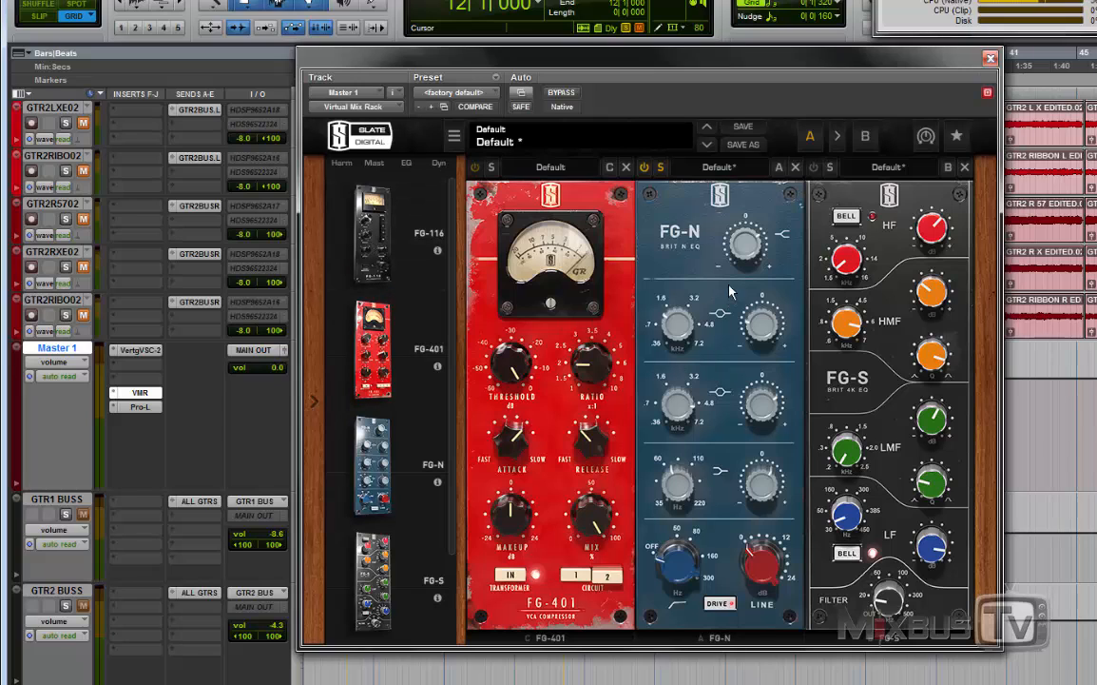
{"action": "left_click_drag", "start_coordinate": [731, 292], "coordinate": [545, 308]}
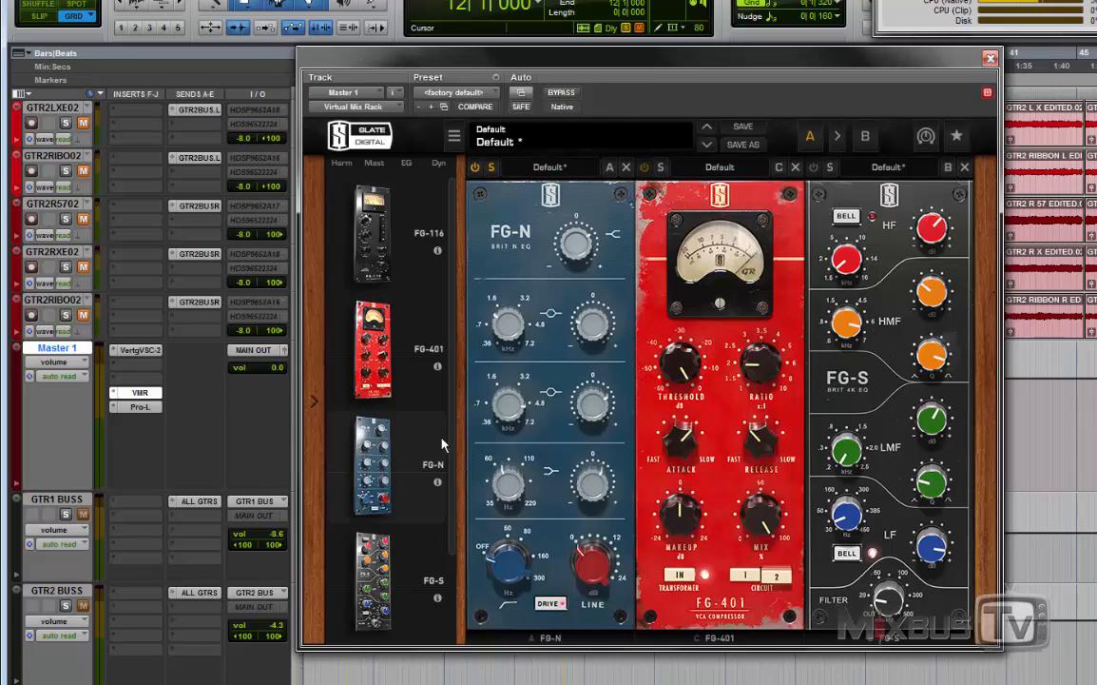
Step: Insert a Revival module at the front of the rack, ahead of the FG-N
{"action": "scroll", "coordinate": [388, 475], "scroll_direction": "down", "scroll_amount": 3}
{"action": "left_click_drag", "start_coordinate": [372, 585], "coordinate": [502, 525]}
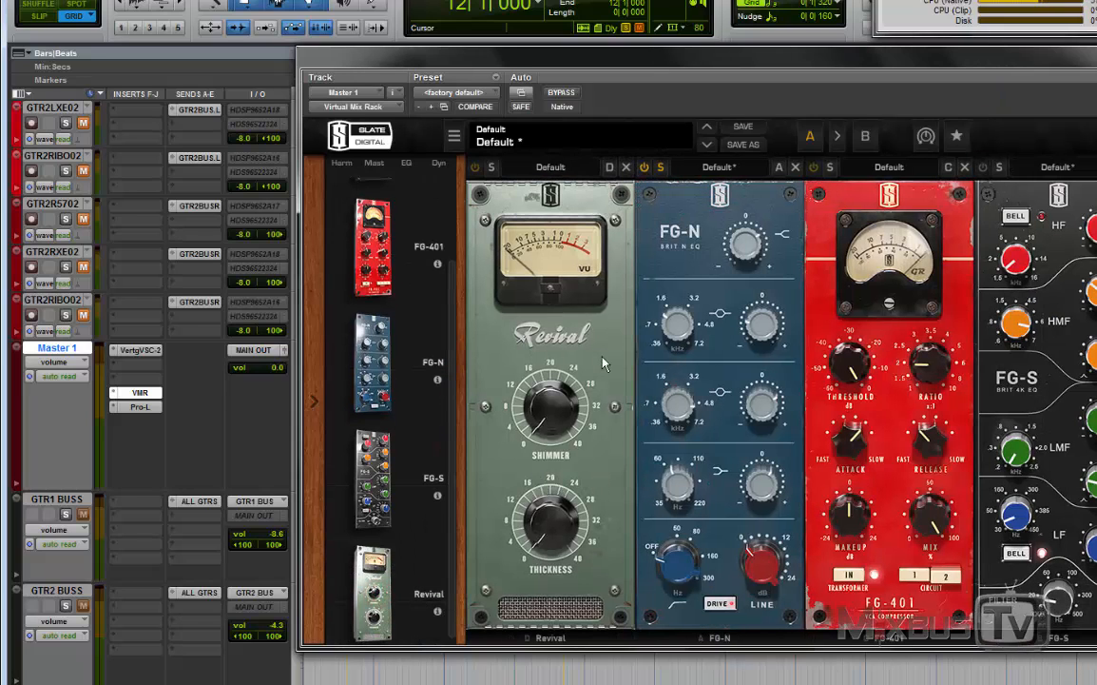